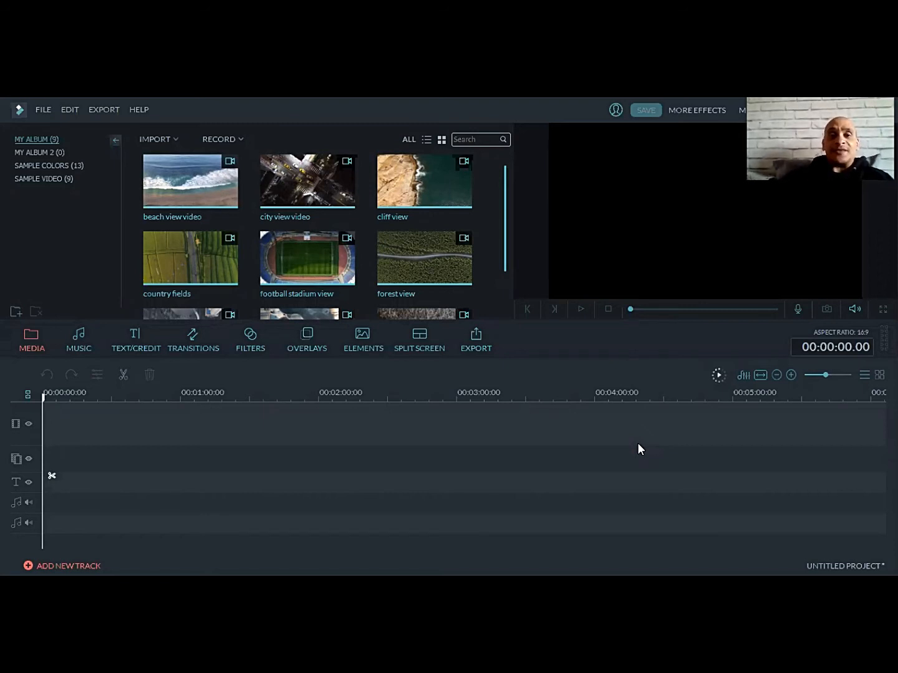
Step: Select the beach view video in the media library and play its first few seconds in the preview
left_click(188, 214)
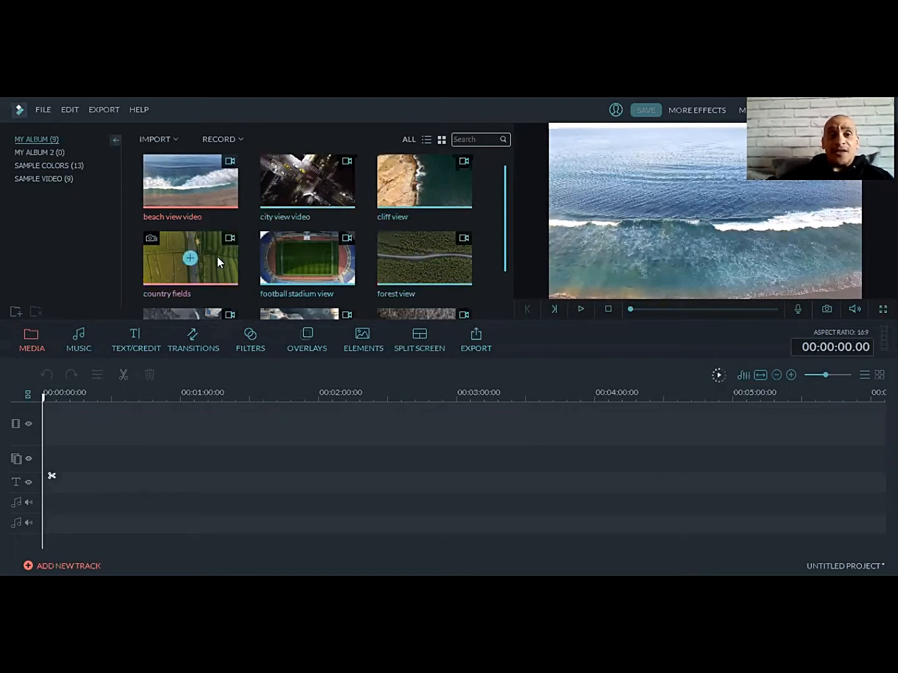
left_click(155, 139)
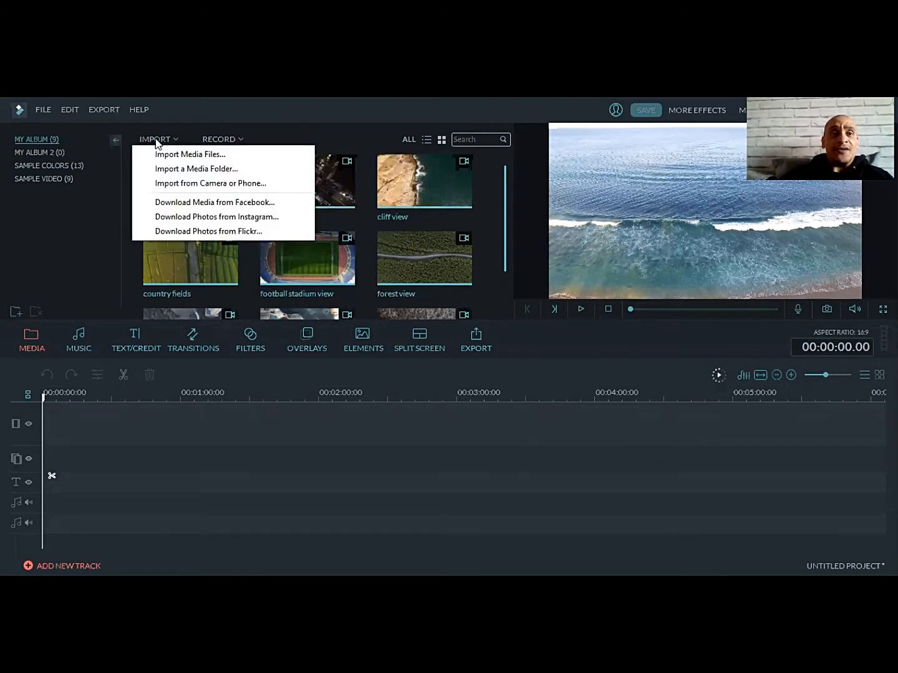
left_click(108, 244)
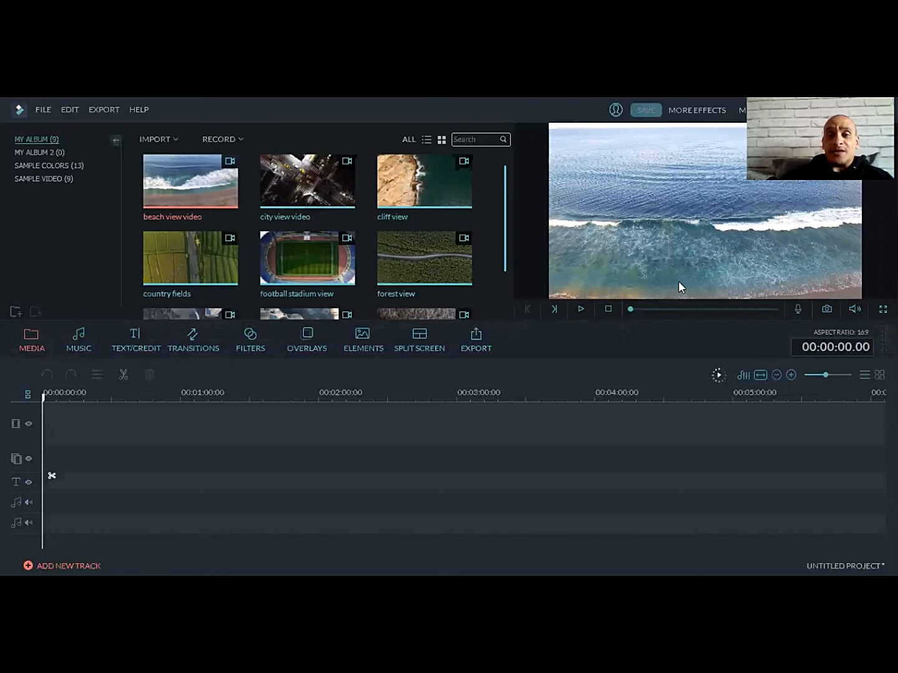
left_click(582, 310)
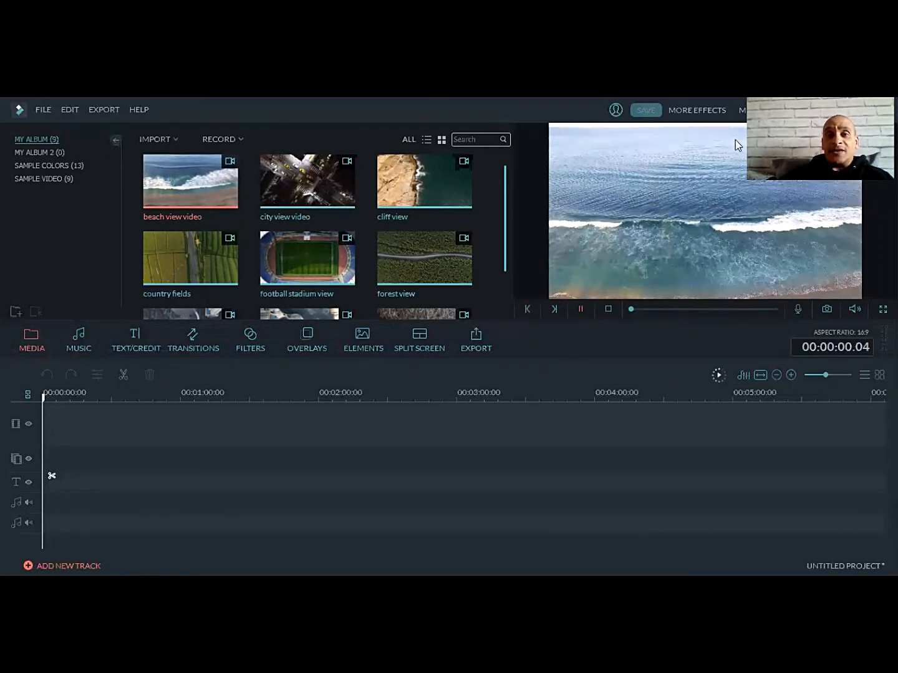
left_click(580, 310)
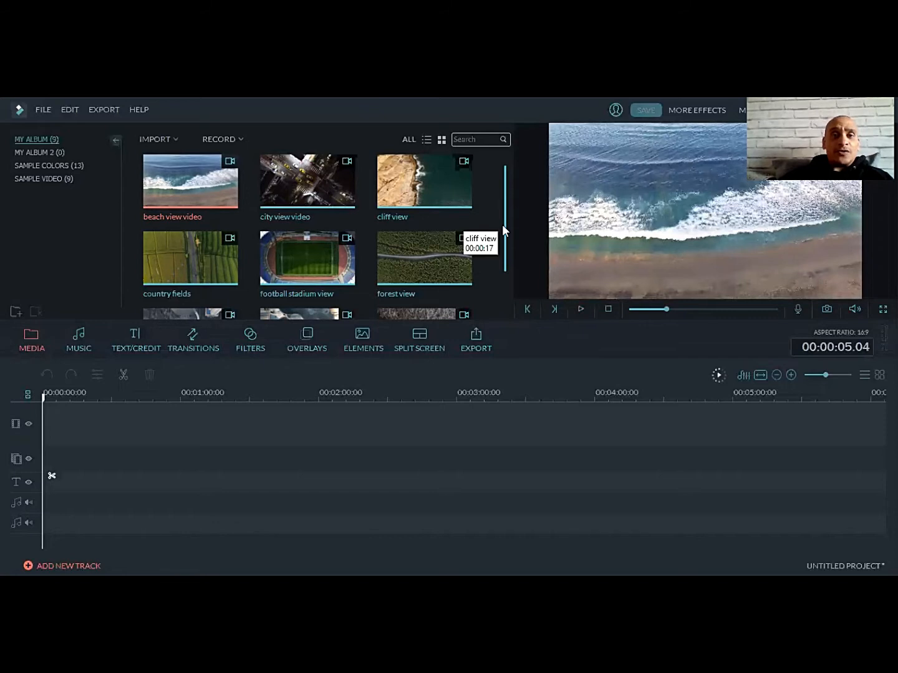
mouse_move(502, 225)
left_mouse_down()
mouse_move(501, 286)
mouse_move(506, 206)
left_mouse_up()
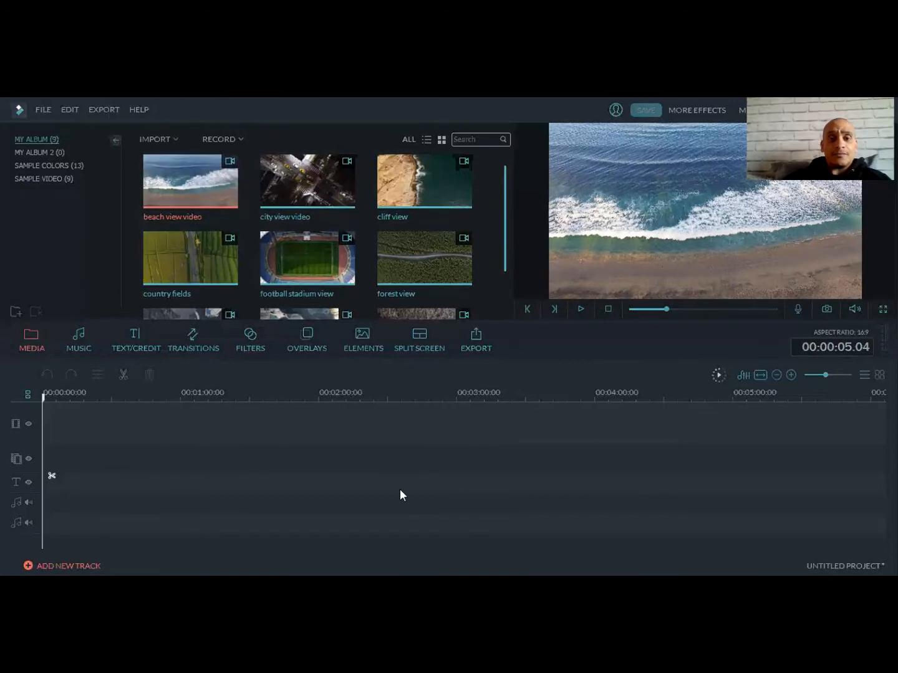
Step: Add all nine album clips to the video track in library order, from beach view video to waves view video
left_click(190, 182)
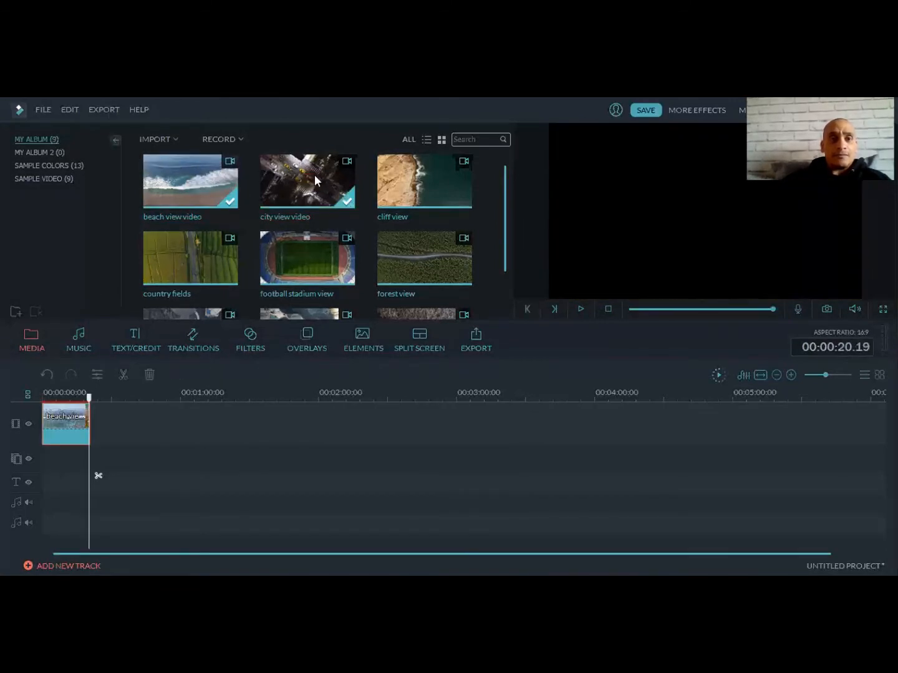
left_click(307, 182)
left_click(422, 182)
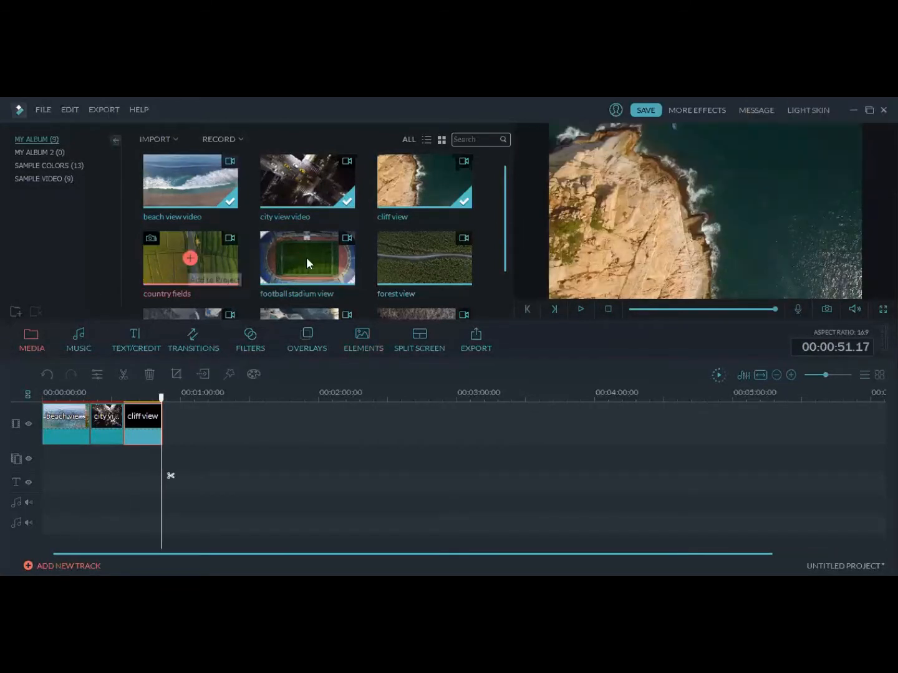
left_click(190, 256)
left_click(307, 256)
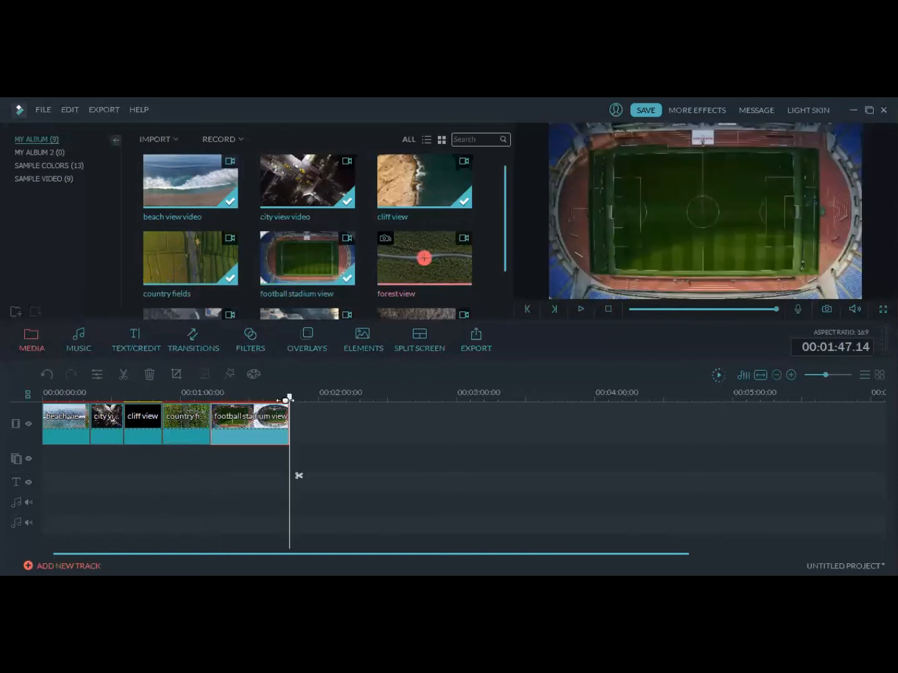
left_click(424, 258)
scroll(507, 224, "down", 2)
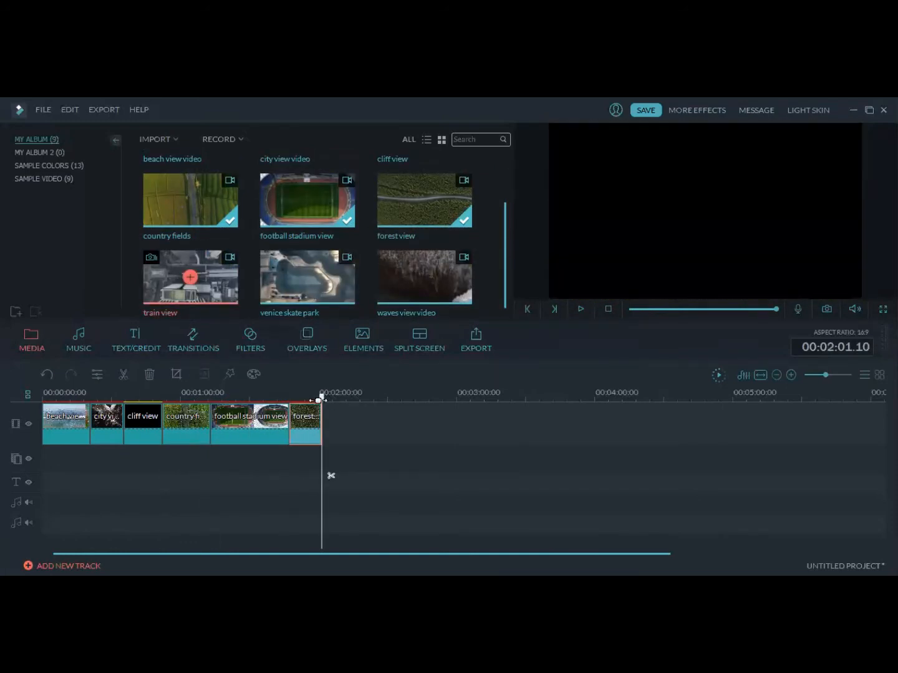
left_click(190, 274)
left_click(269, 258)
left_click(424, 278)
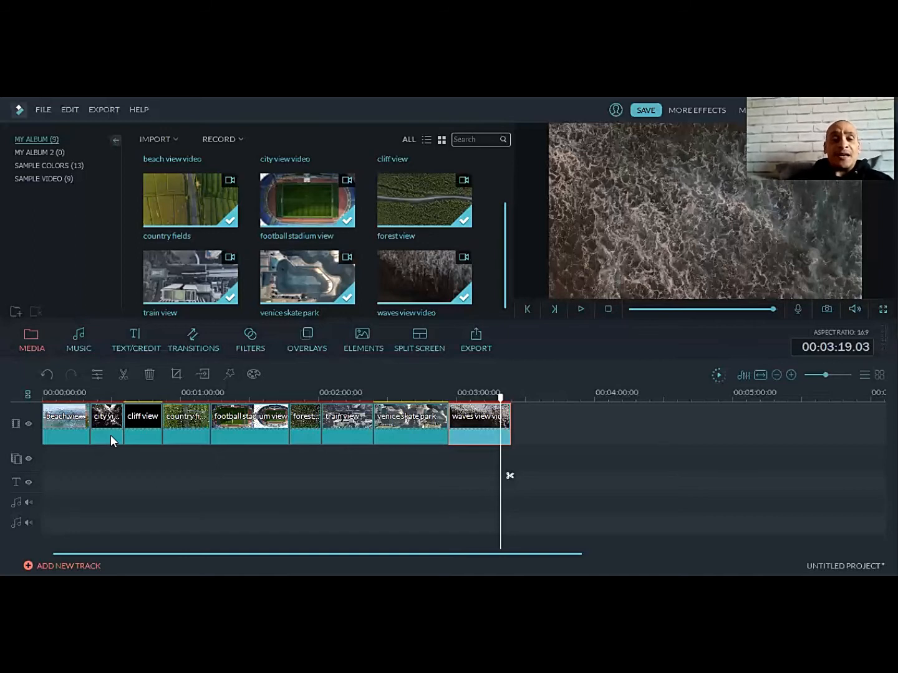
Step: Try the Batman, Harry Potter and Star Wars 3D LUTs on the country fields clip and return it to None
left_click(169, 438)
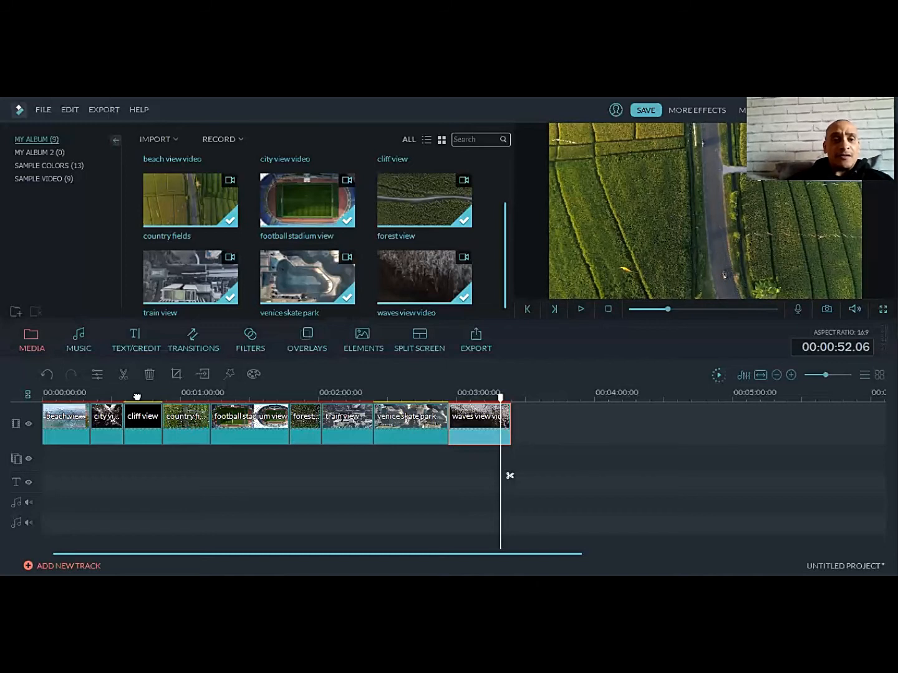
double_click(184, 435)
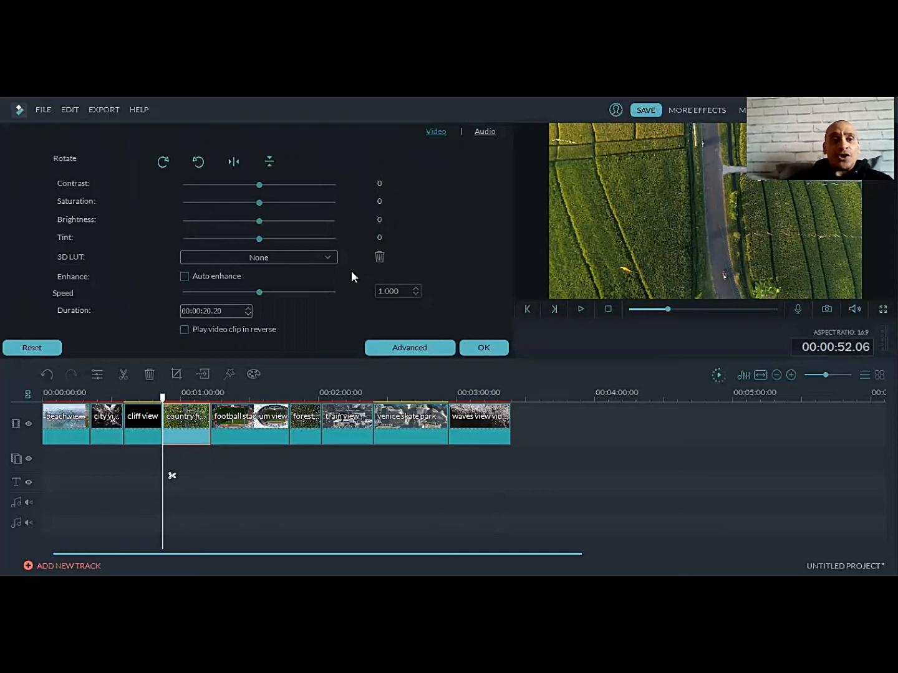
left_click(332, 258)
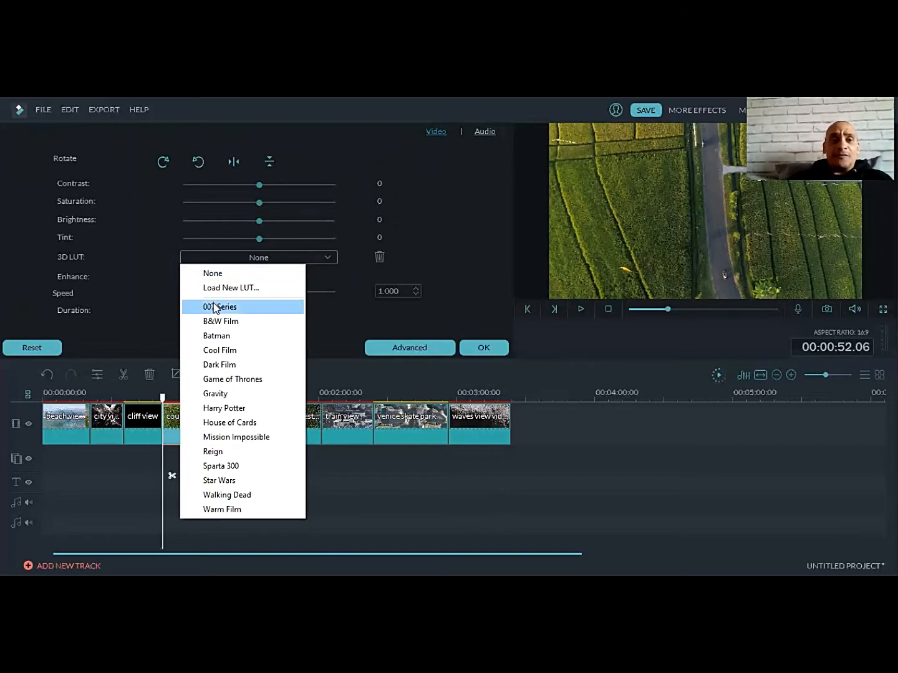
left_click(214, 333)
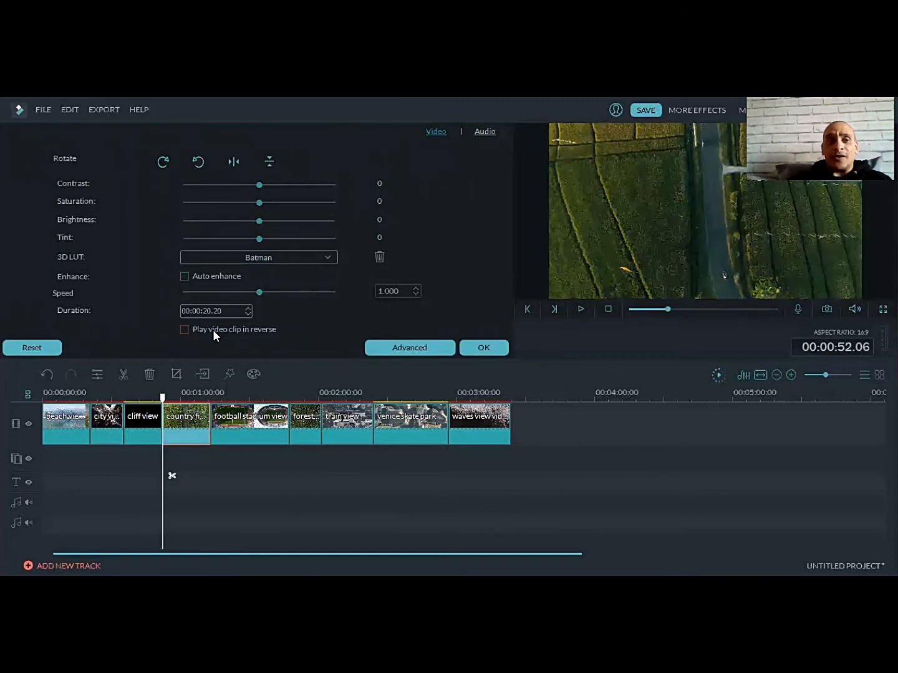
left_click(306, 255)
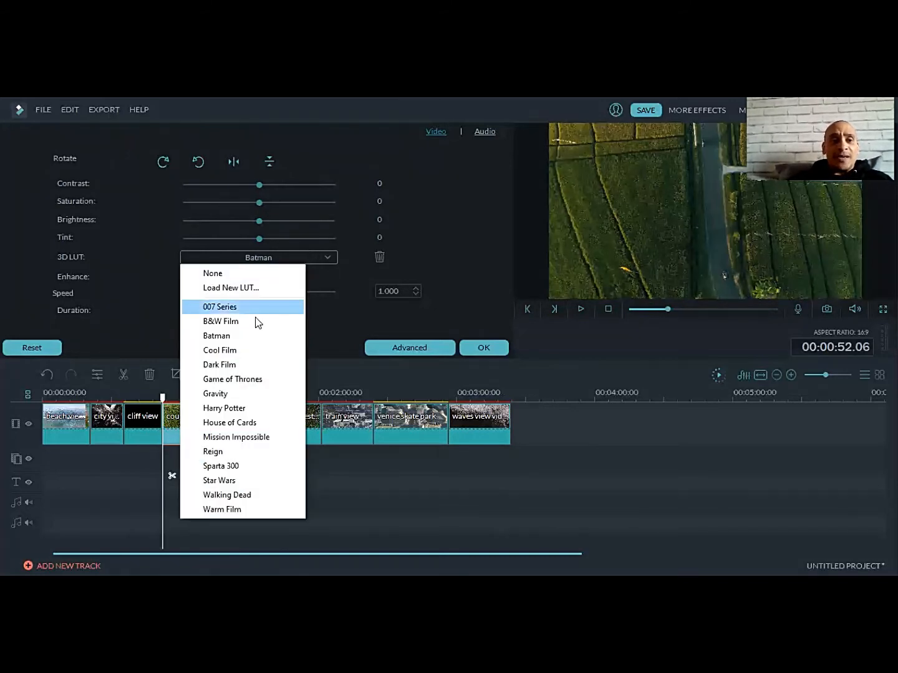
left_click(238, 409)
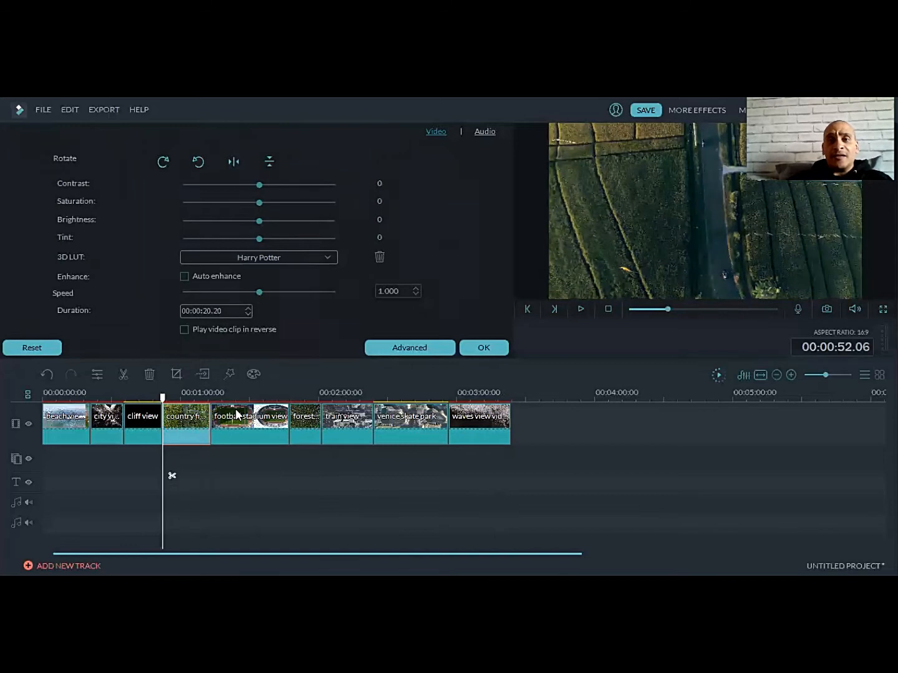
left_click(302, 260)
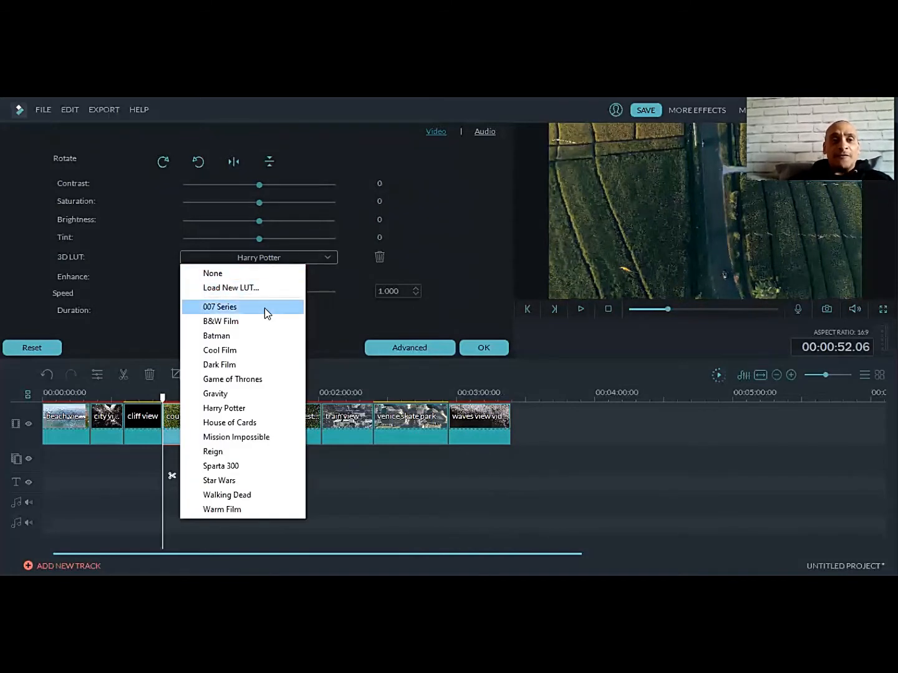
left_click(229, 481)
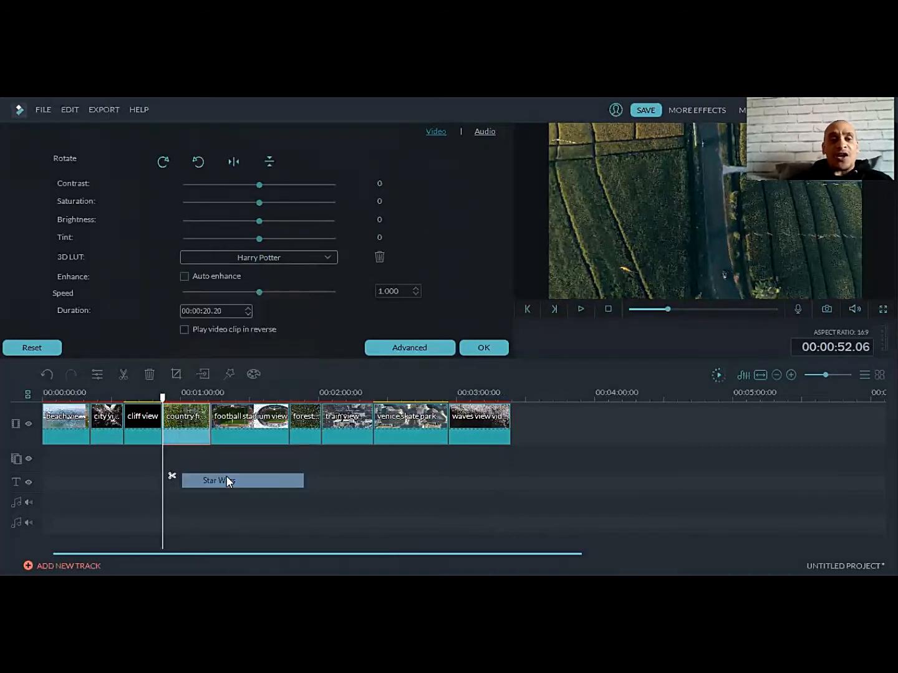
left_click(321, 256)
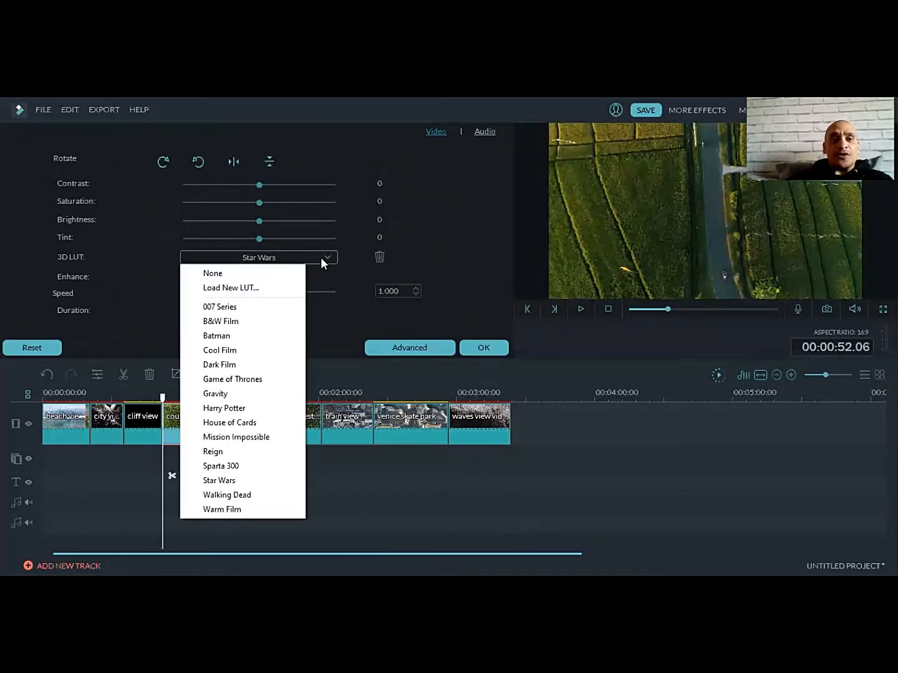
left_click(236, 277)
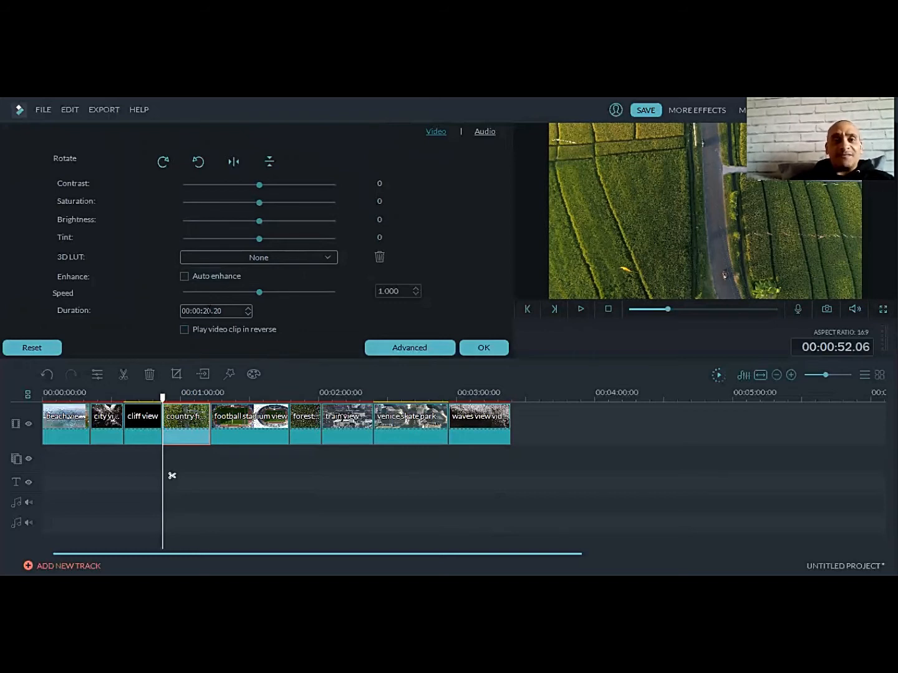
Step: Set the country fields clip's duration to 00:00:12.00
double_click(207, 311)
left_click_drag(211, 311, 209, 310)
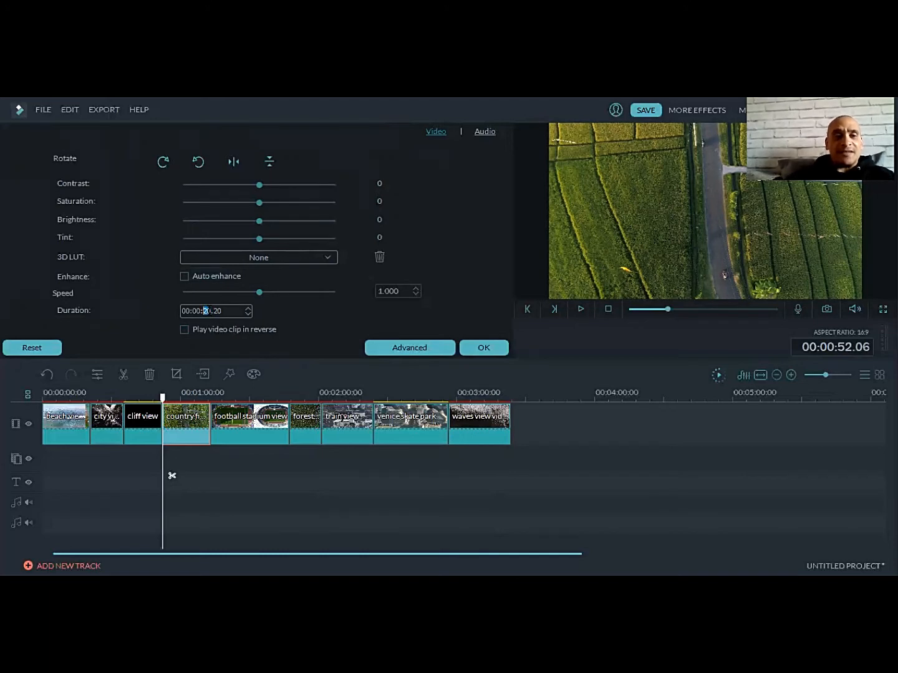
type("12")
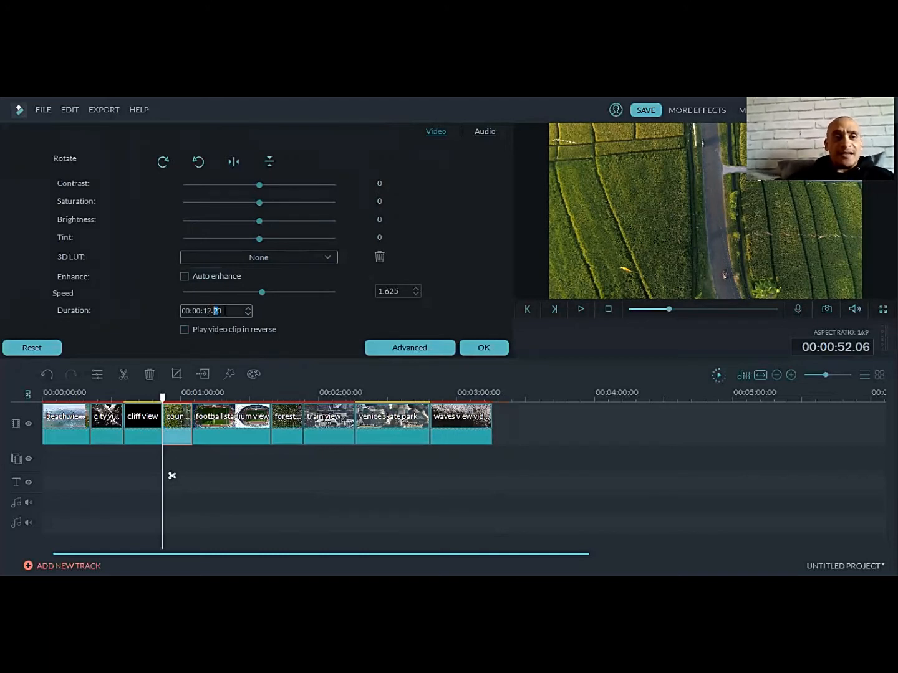
double_click(216, 311)
type("0")
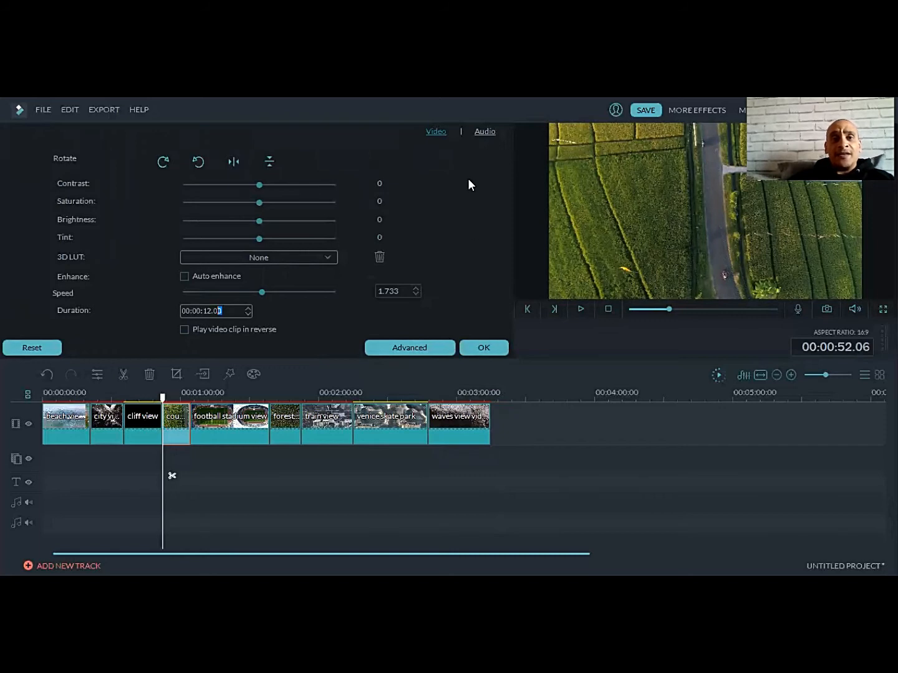
Step: Try a pitch of -1 on the country fields clip's audio, restore it to 0 and close the clip settings
left_click(479, 132)
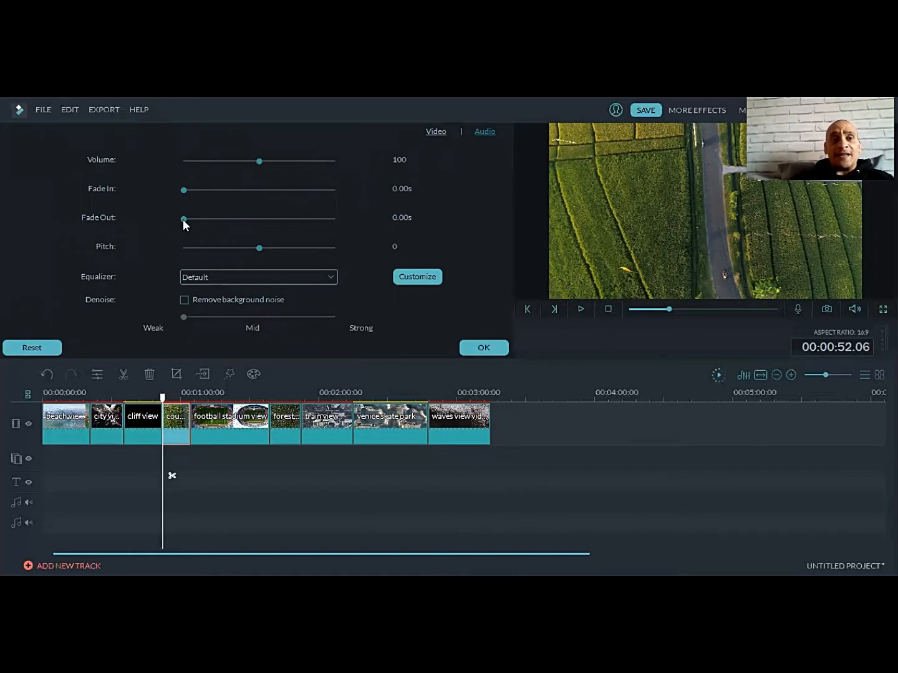
left_click_drag(183, 220, 146, 241)
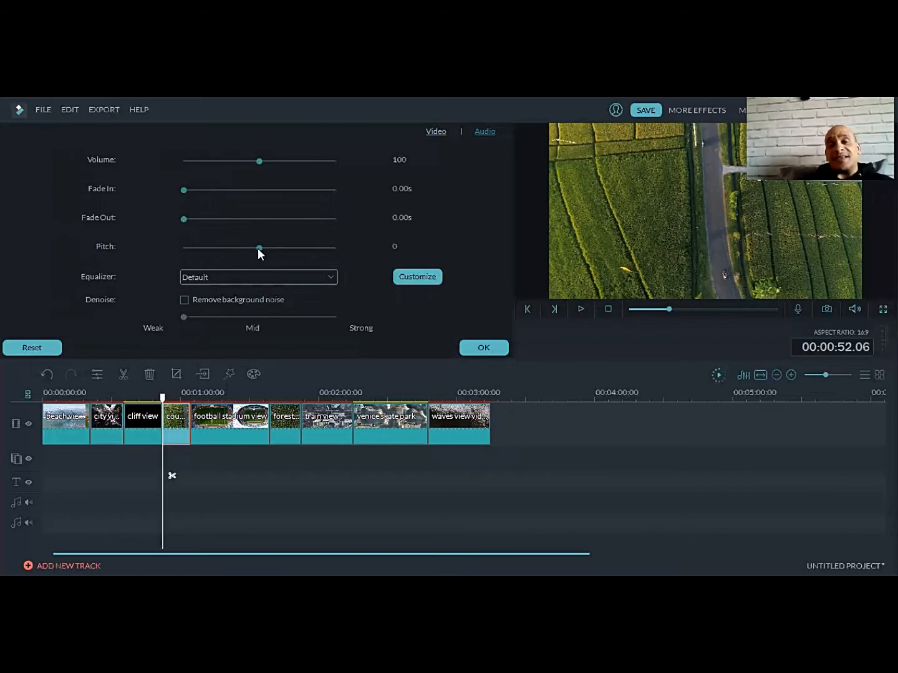
mouse_move(258, 249)
left_mouse_down()
mouse_move(317, 257)
mouse_move(190, 257)
mouse_move(250, 259)
left_mouse_up()
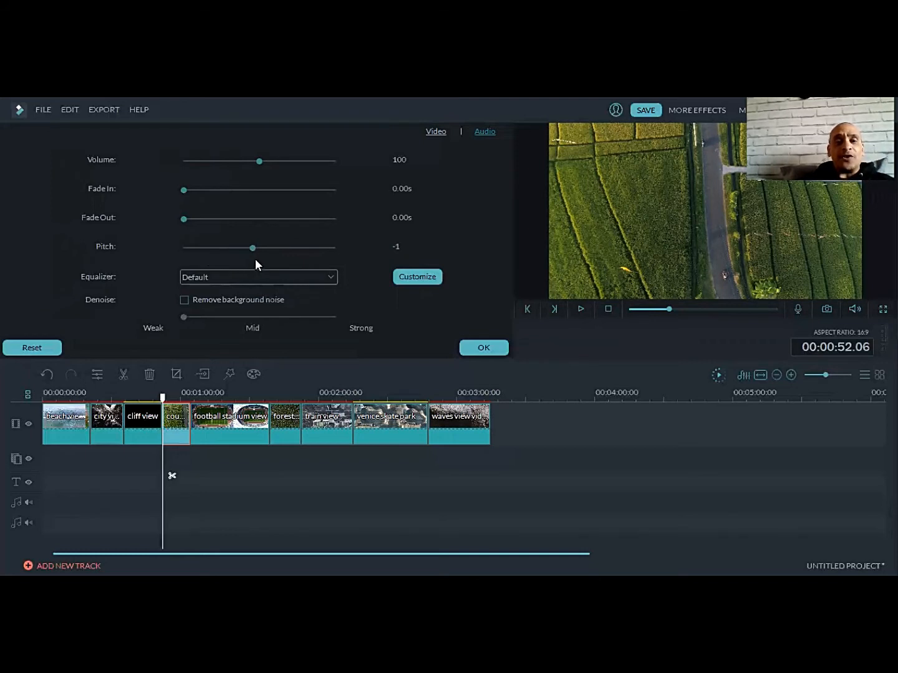
left_click(256, 259)
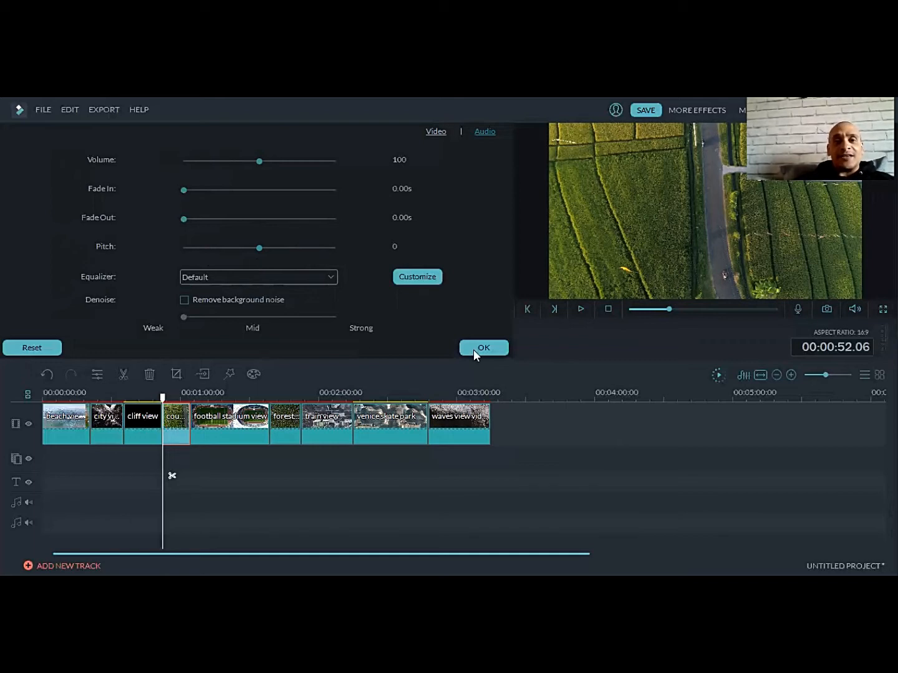
left_click(441, 133)
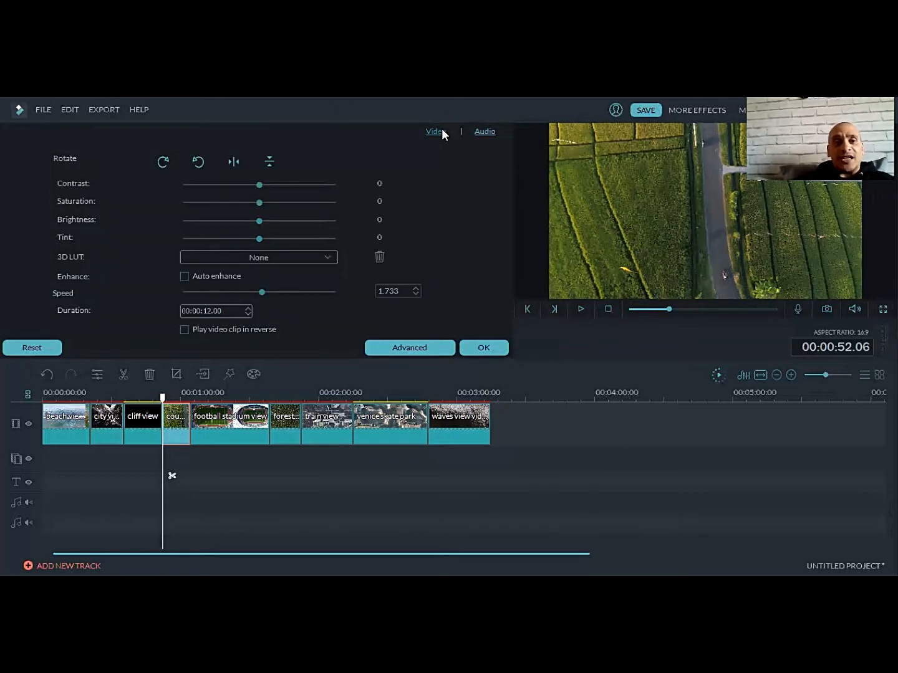
left_click(480, 346)
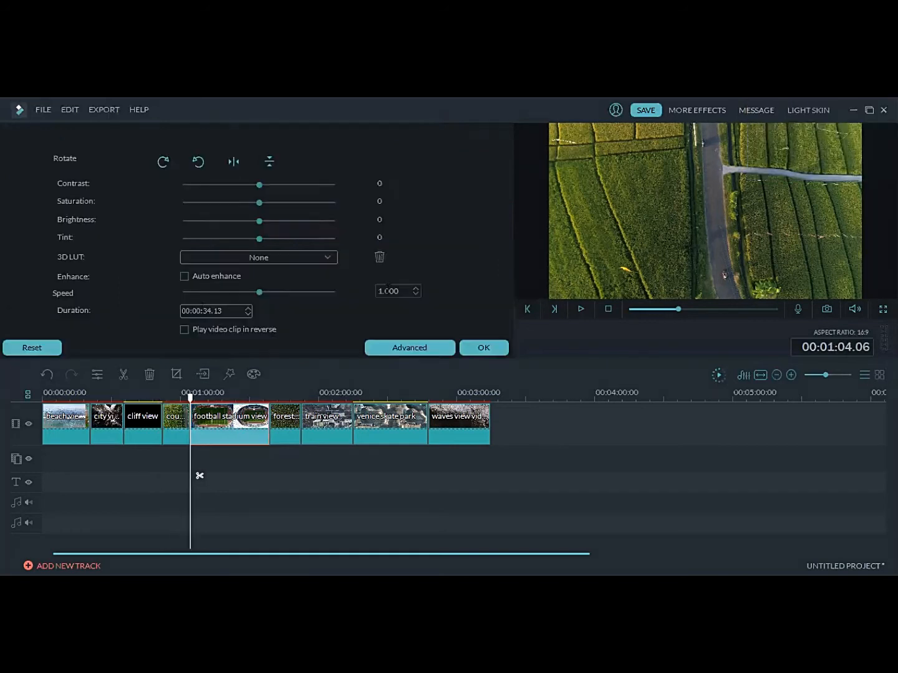
Step: Set the durations of the football stadium view and country fields clips to 15 seconds each
left_click(210, 311)
type("1500")
double_click(170, 420)
left_click_drag(211, 312, 204, 312)
type("15")
Step: Set the durations of the cliff view, city view and beach view clips to 15 seconds each
double_click(144, 421)
left_click(209, 312)
type("500")
double_click(108, 423)
type("1500")
double_click(70, 429)
type("1500")
Step: Set the durations of the train view, venice skate park and waves view clips to 15 seconds each and confirm
double_click(273, 425)
type("1500")
double_click(315, 424)
type("1500")
double_click(346, 424)
type("1500")
left_click(492, 347)
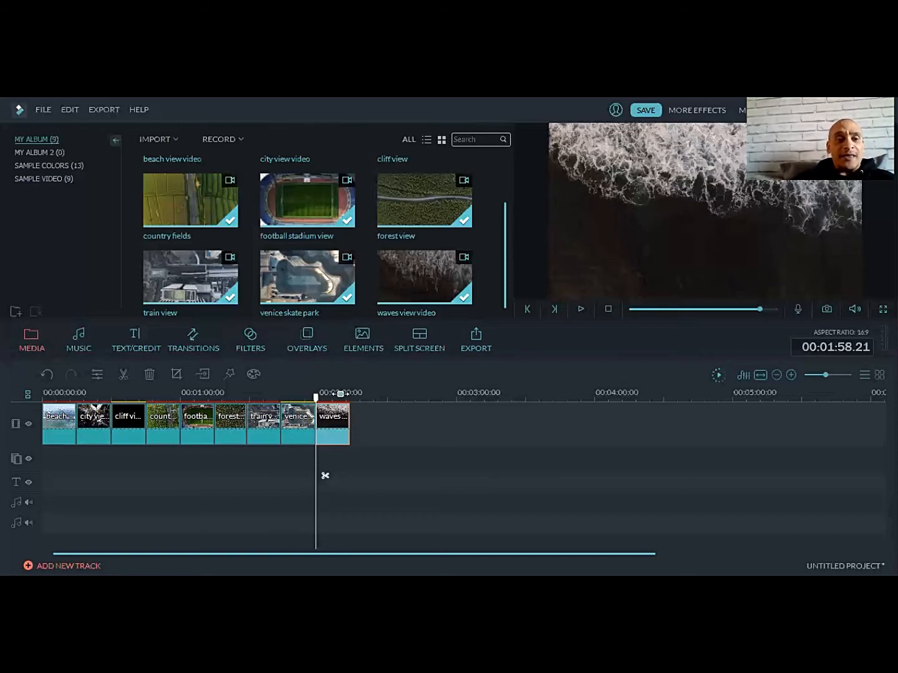
Step: Return the playhead to the very start of the timeline
left_click(341, 394)
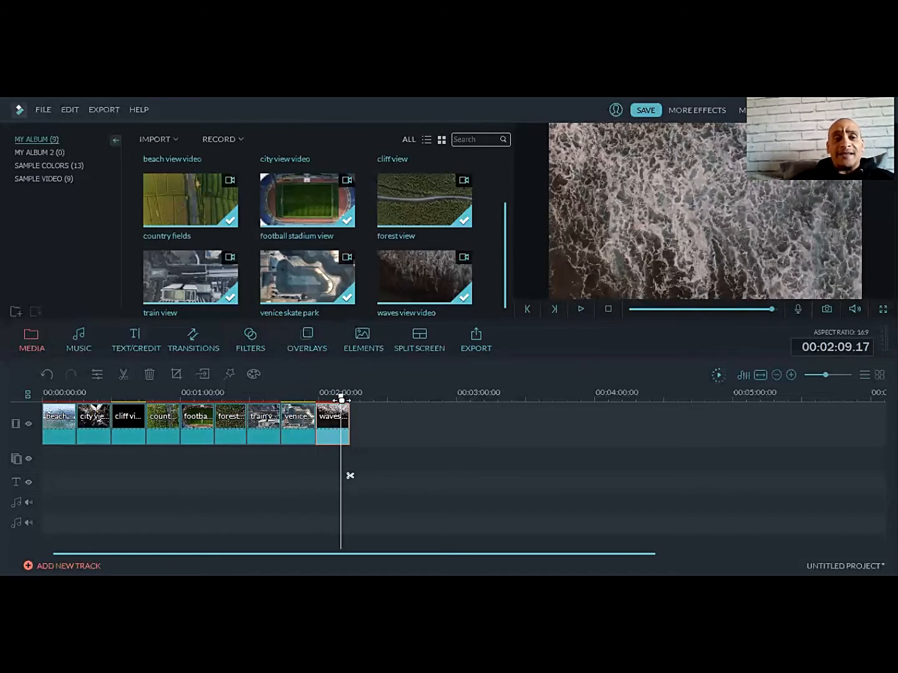
left_click(280, 399)
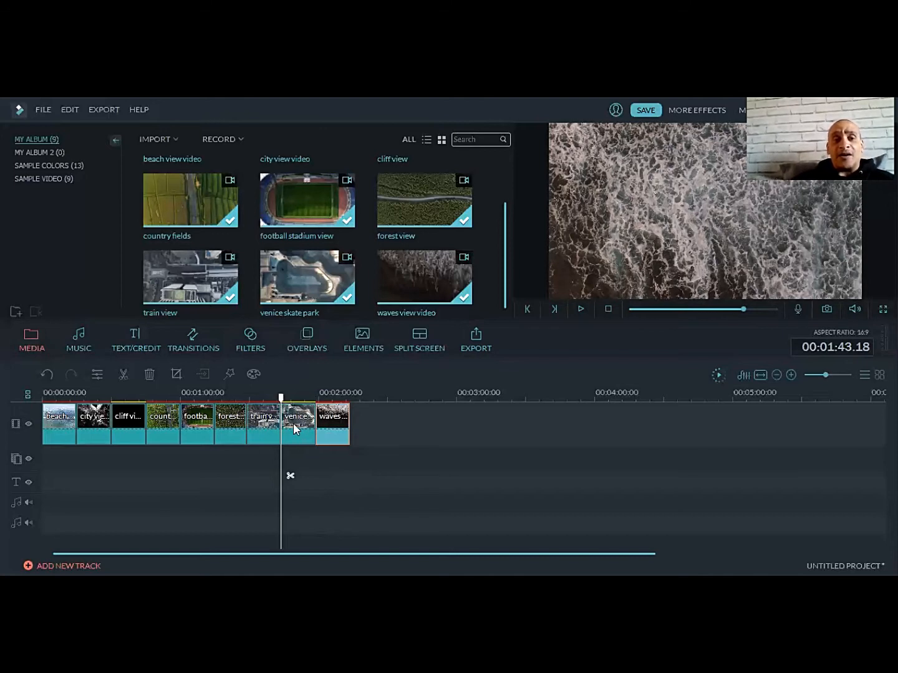
left_click(282, 399)
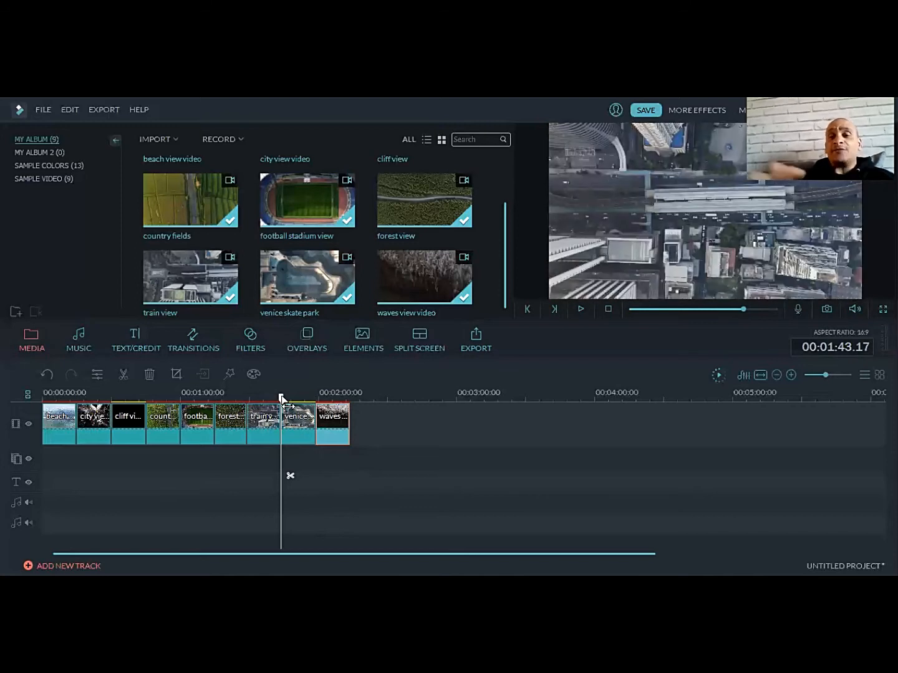
left_click_drag(282, 400, 42, 401)
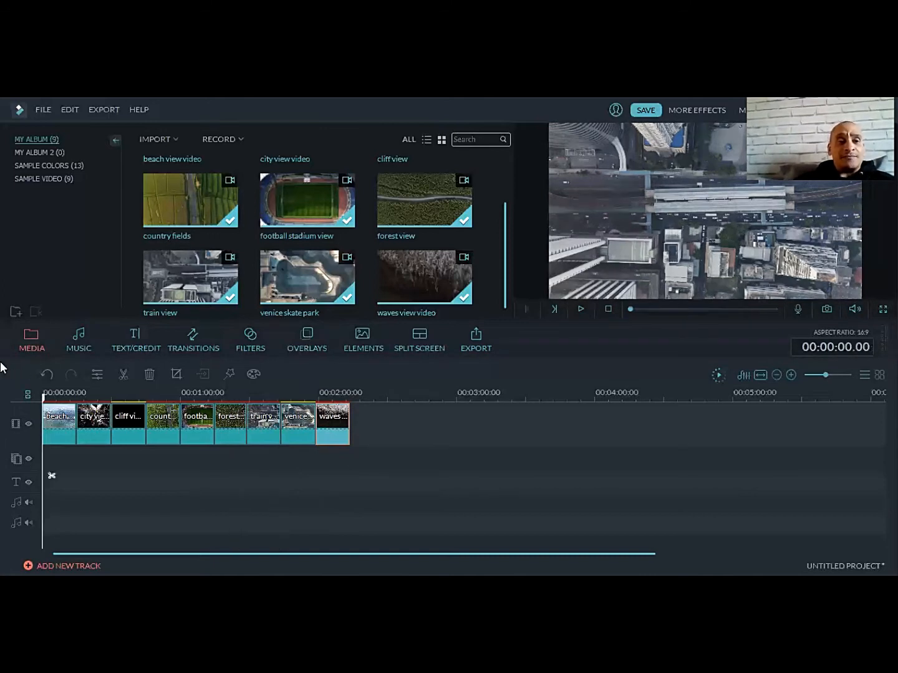
Step: Browse the Special Event and Opener title templates and add Opener 16 at the very start of the timeline
left_click(151, 338)
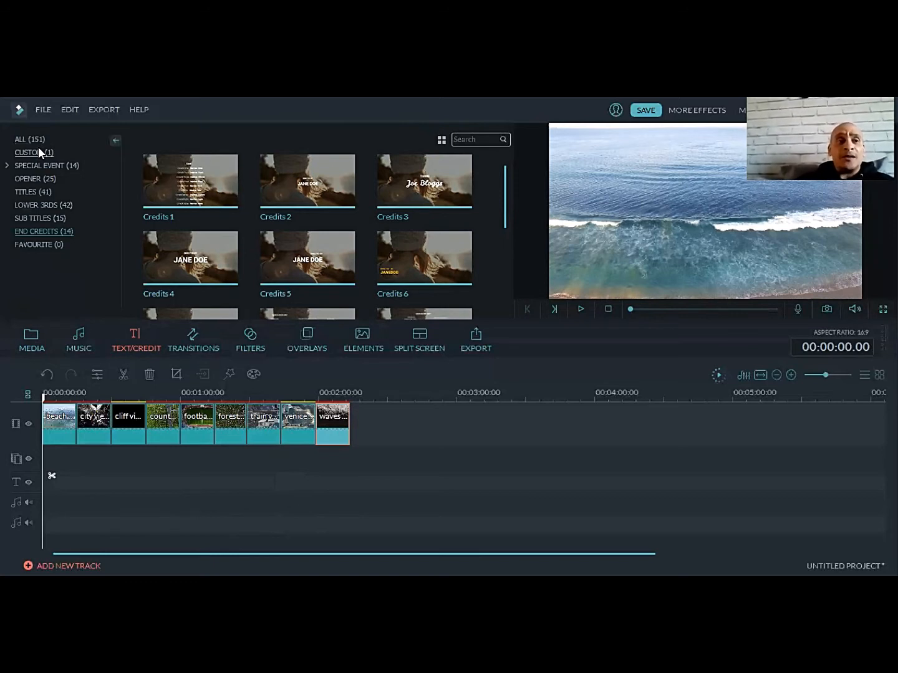
left_click(38, 165)
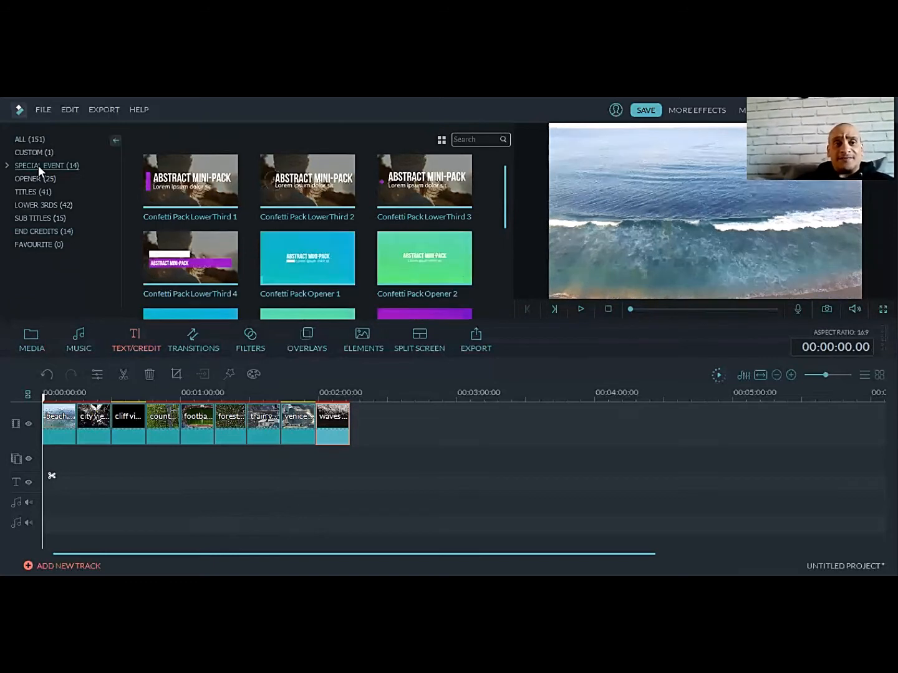
mouse_move(502, 202)
left_mouse_down()
mouse_move(497, 279)
mouse_move(496, 182)
left_mouse_up()
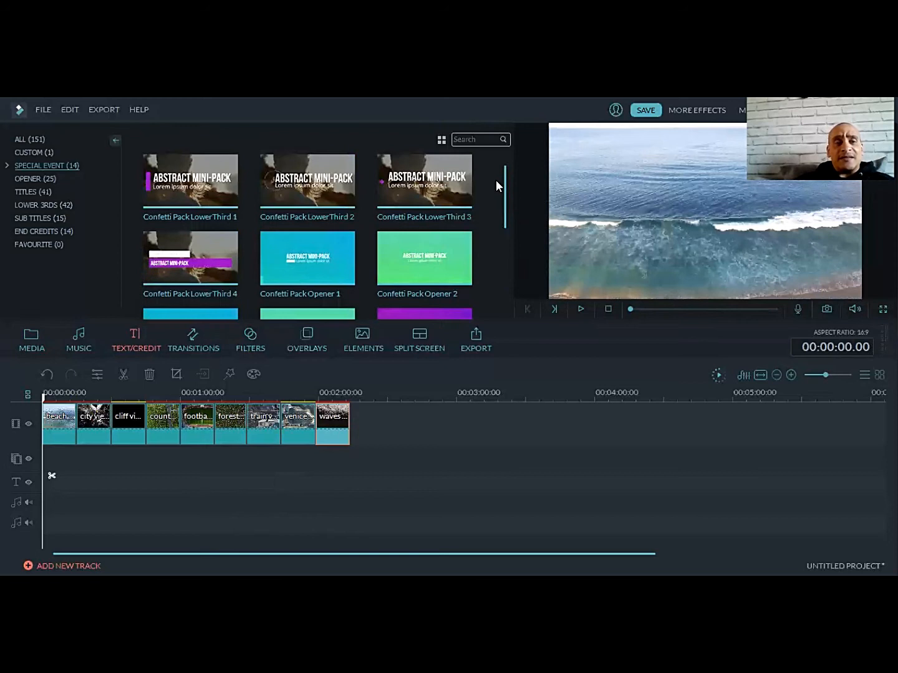
mouse_move(325, 215)
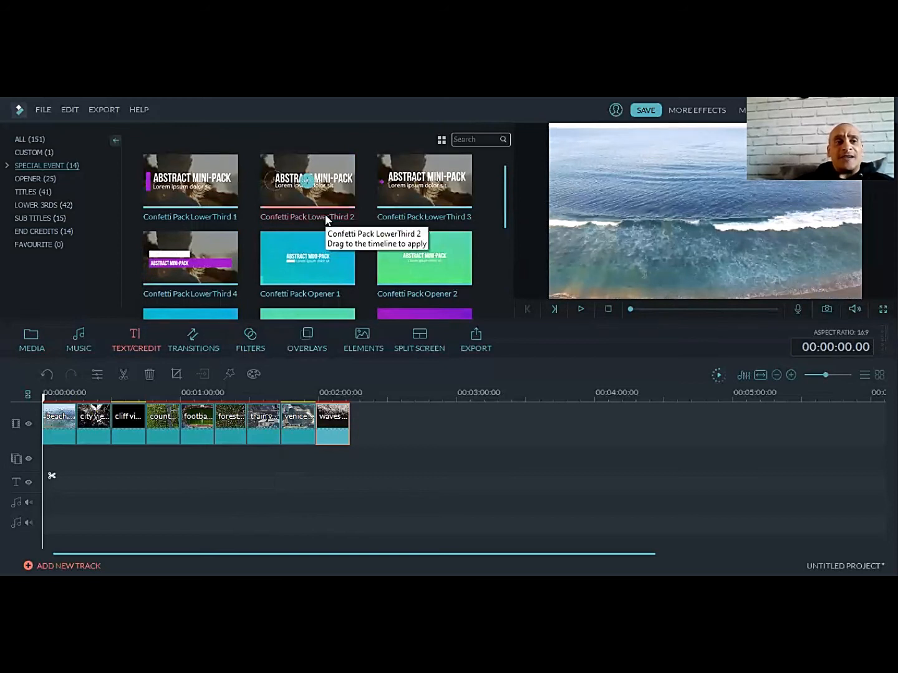
left_click(52, 176)
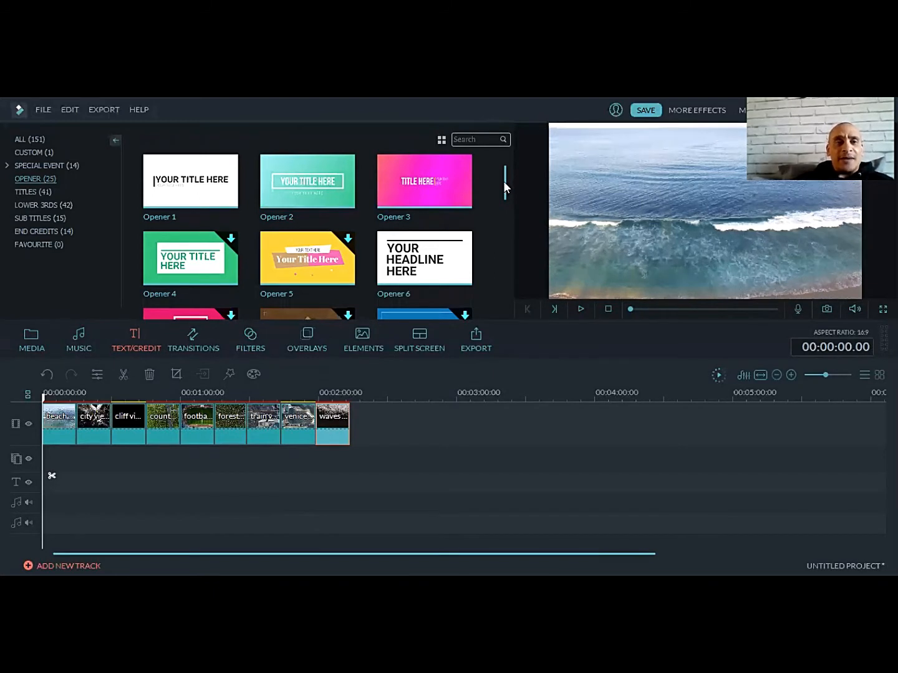
left_click_drag(503, 182, 506, 232)
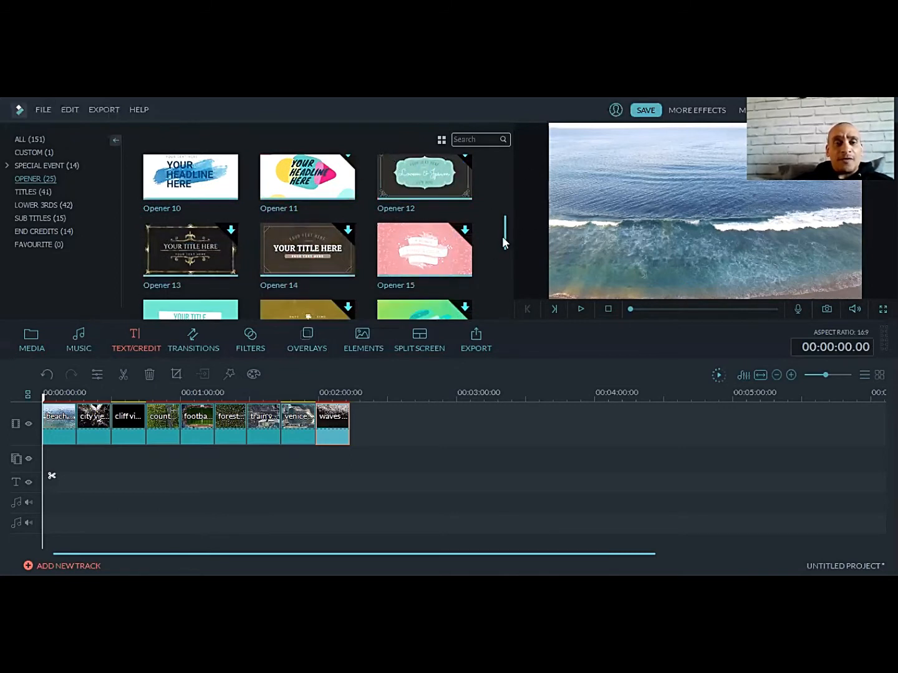
left_click_drag(502, 230, 500, 249)
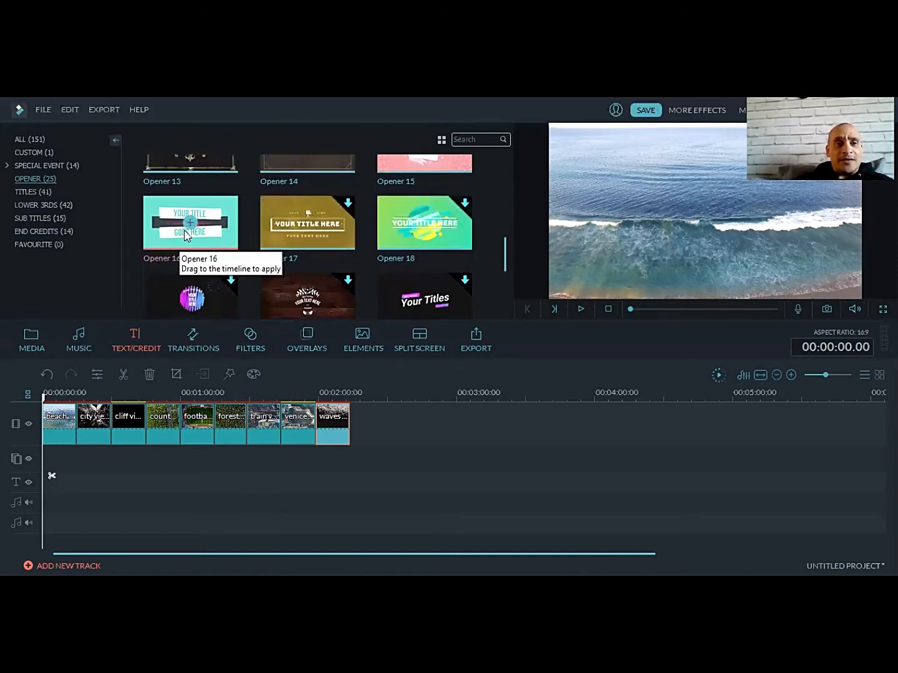
mouse_move(185, 231)
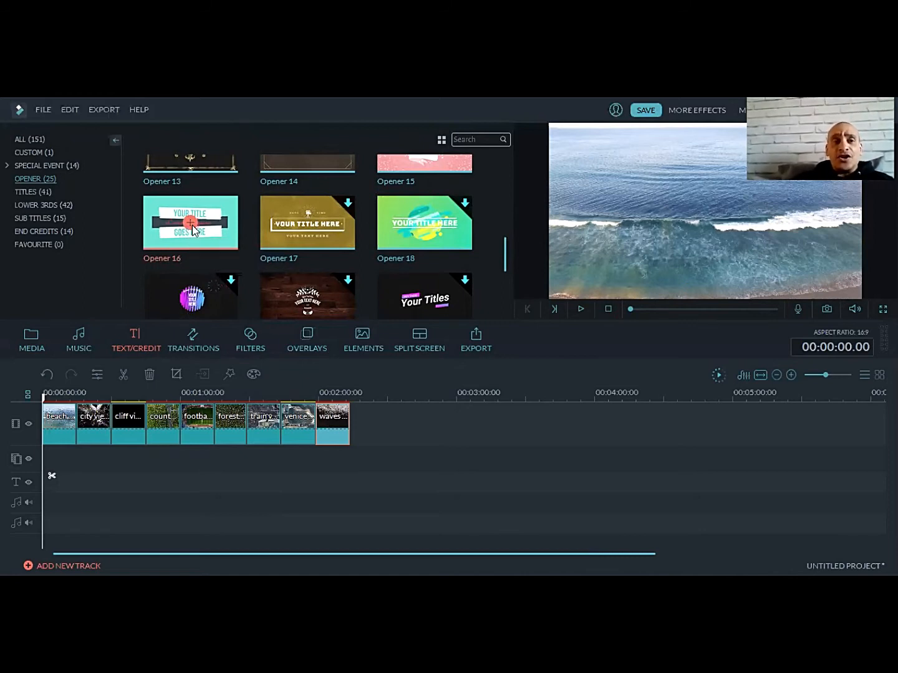
left_click(192, 225)
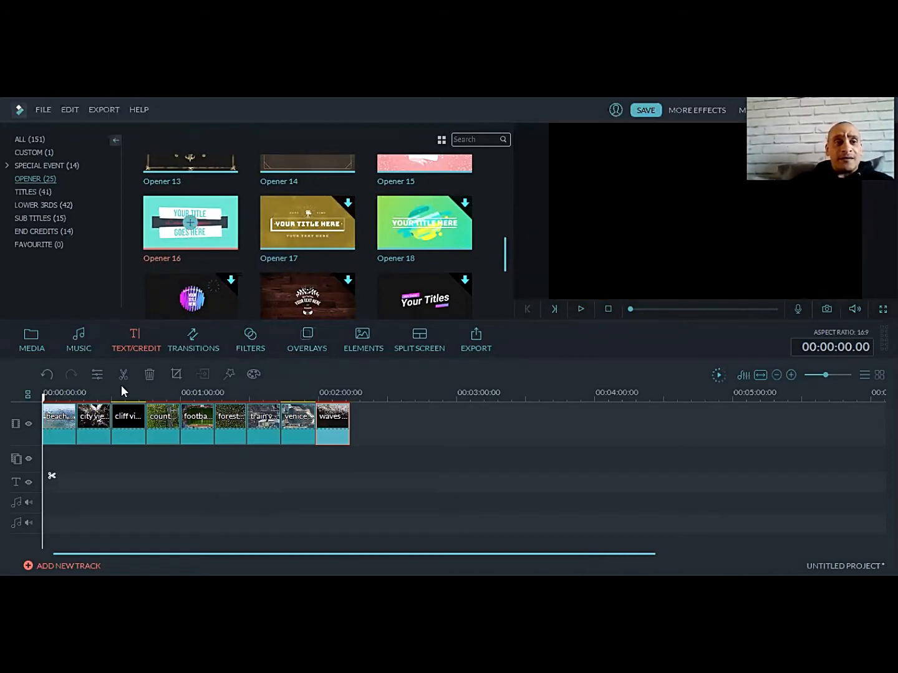
left_click(185, 224)
mouse_move(187, 225)
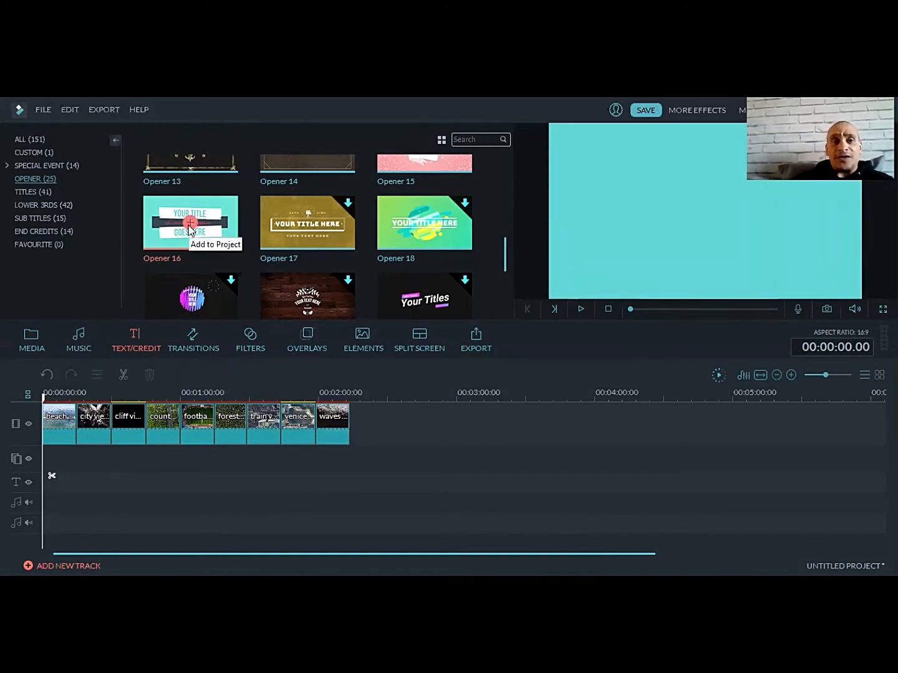
left_click(188, 226)
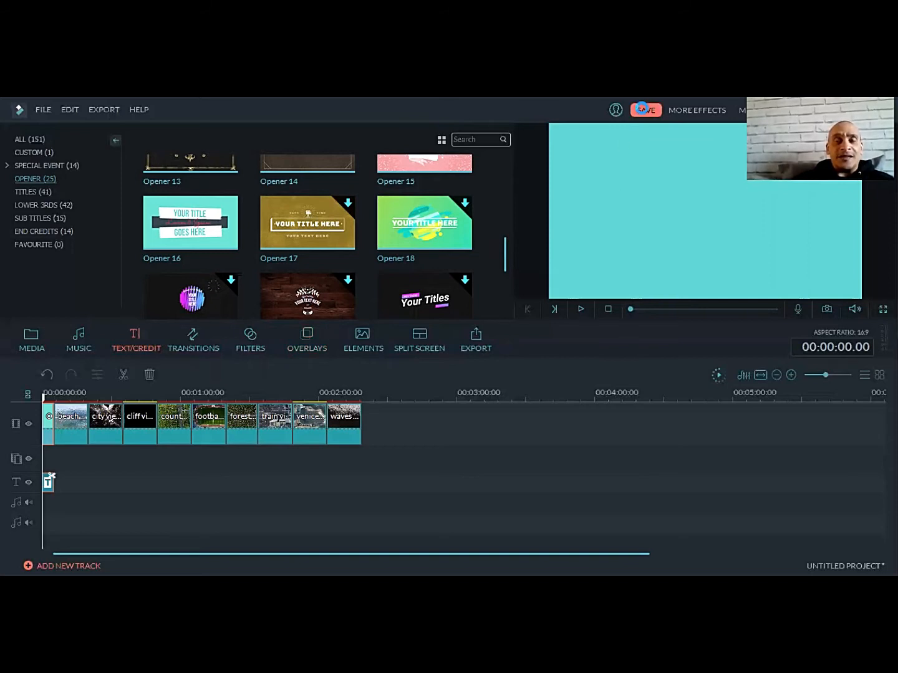
Step: Save the project in the Video files folder as "Purfleet travels the world"
left_click(645, 109)
left_click(163, 300)
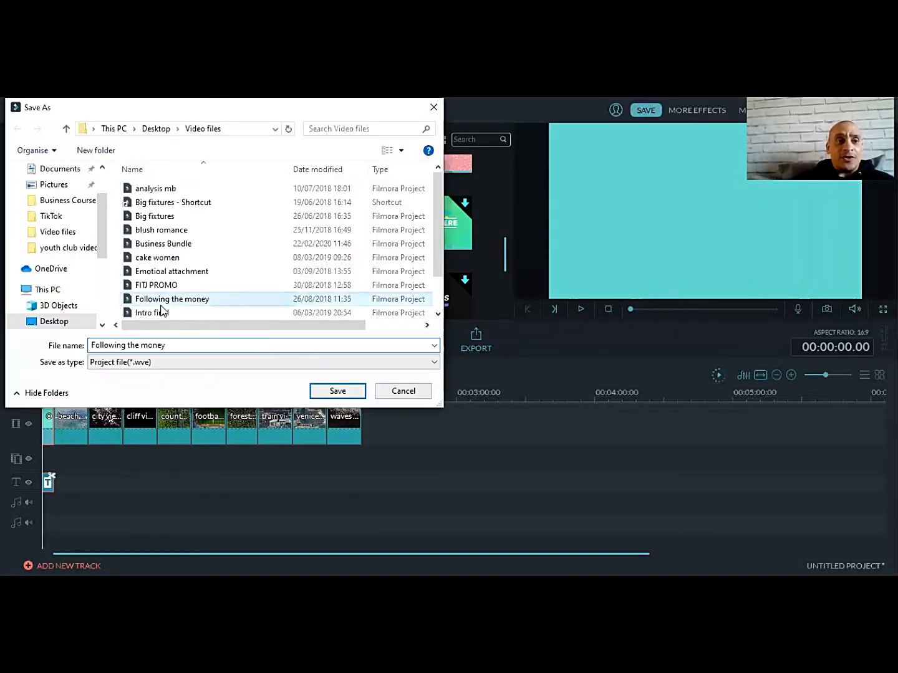
left_click(148, 344)
left_click_drag(166, 345, 83, 345)
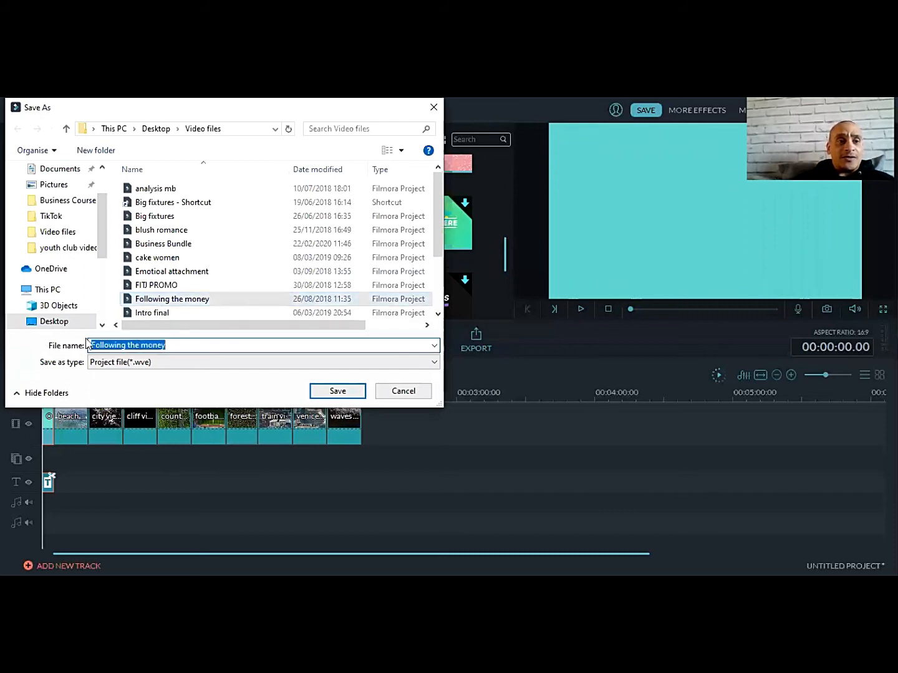
key("BackSpace")
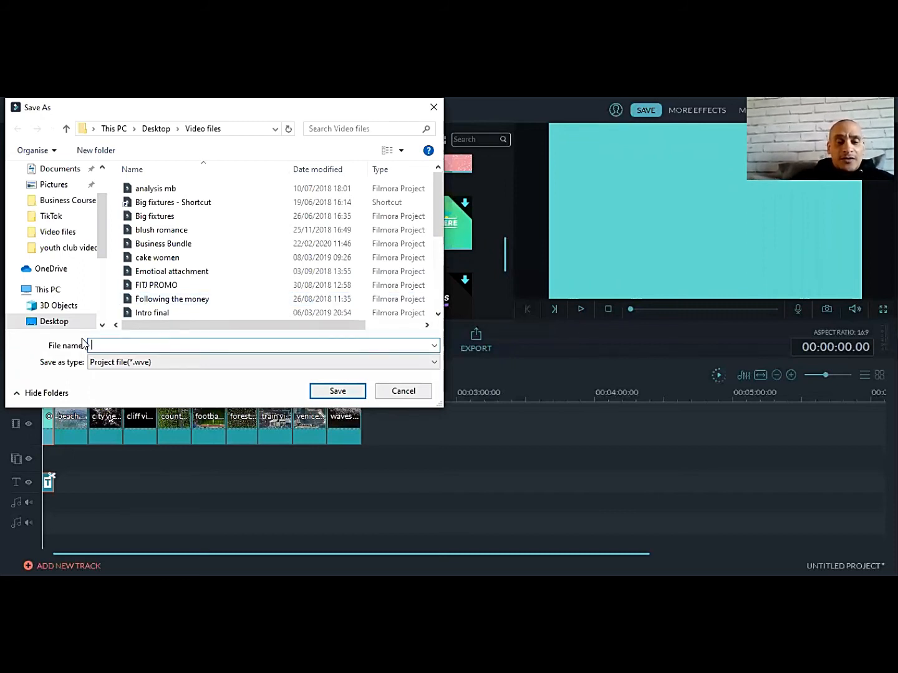
type("Purfle")
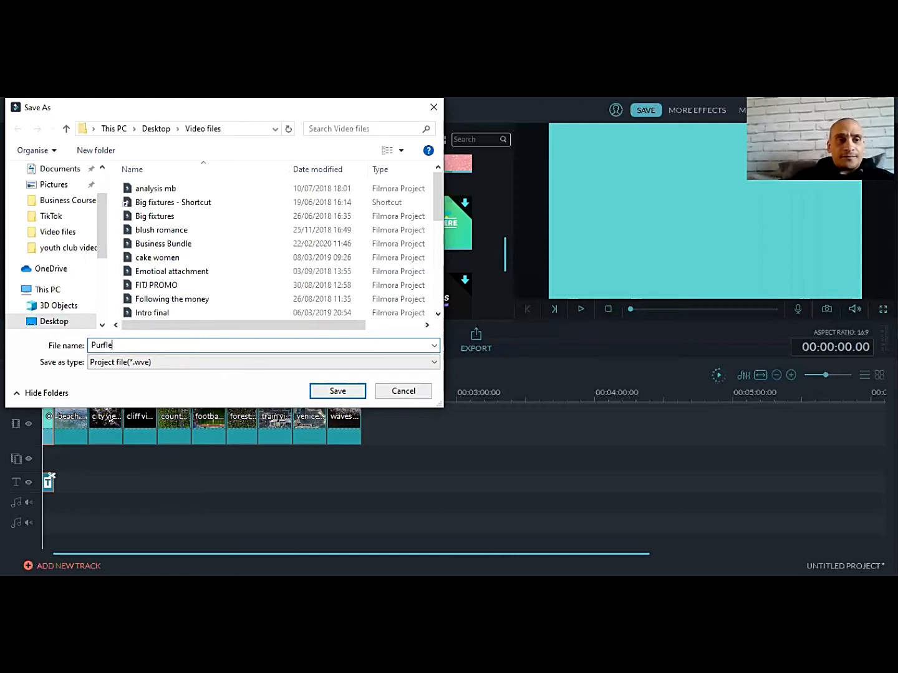
type("et trav")
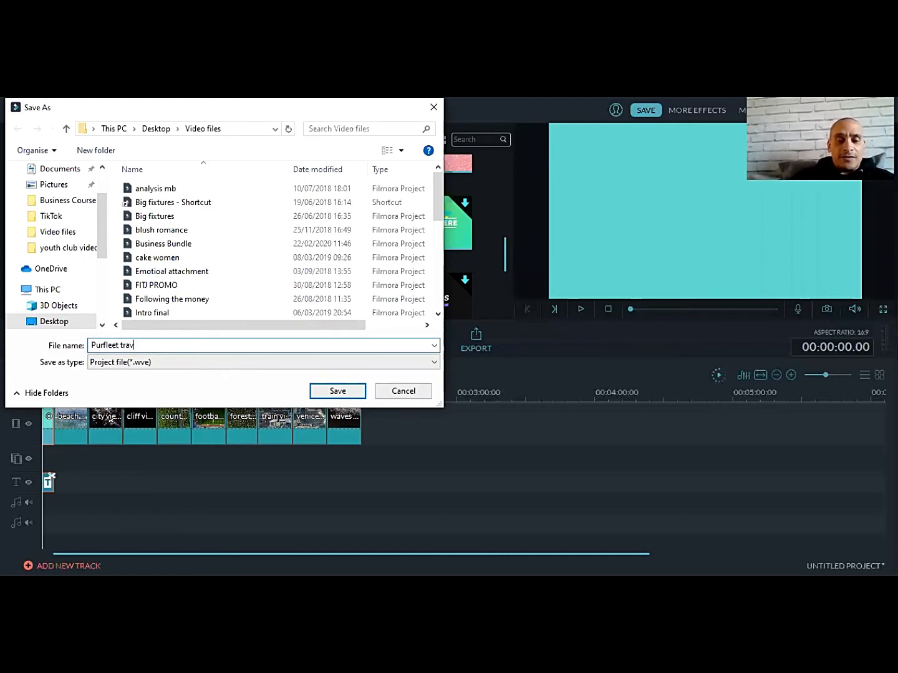
type("els the world")
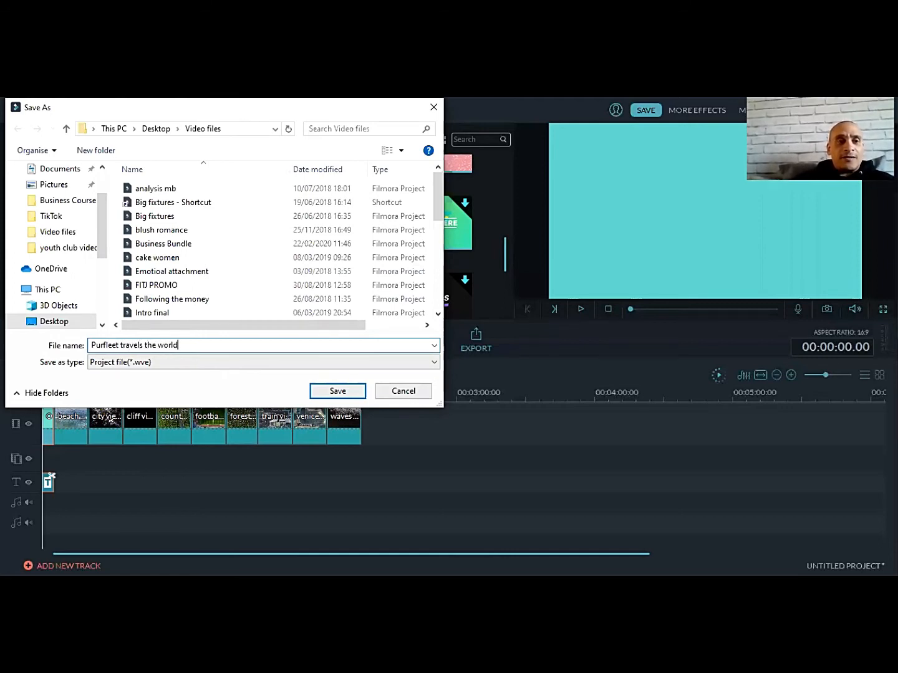
left_click(351, 392)
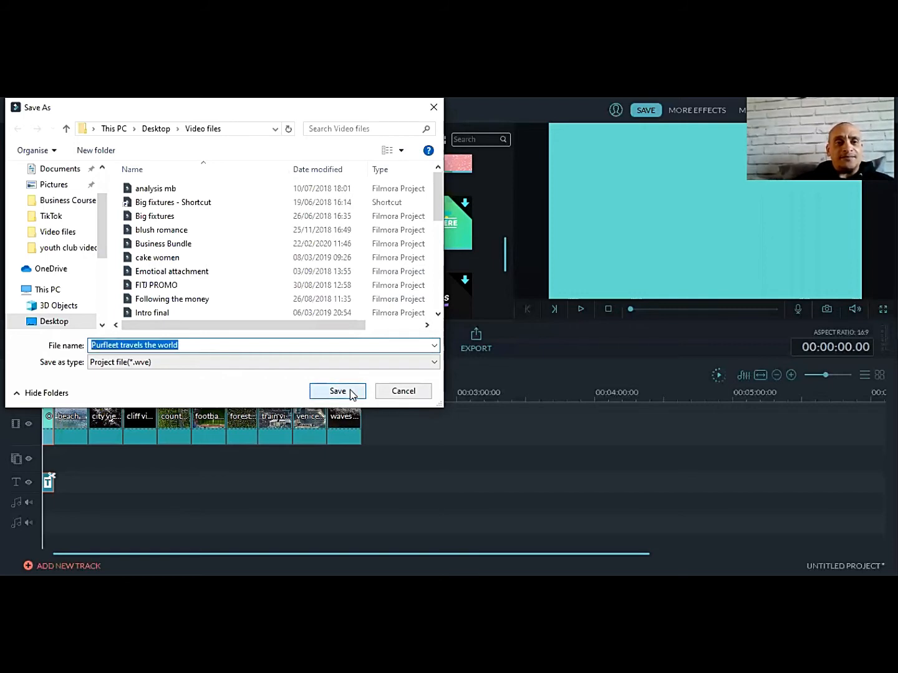
Step: Play the opener in stages to preview its title animation and return the playhead to the timeline start
left_click(578, 310)
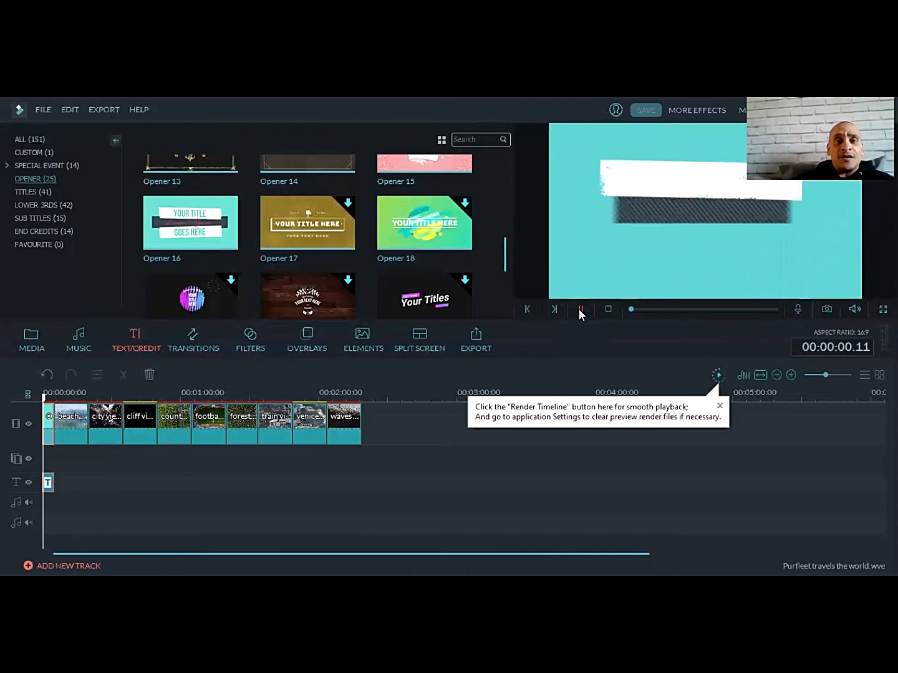
left_click(579, 309)
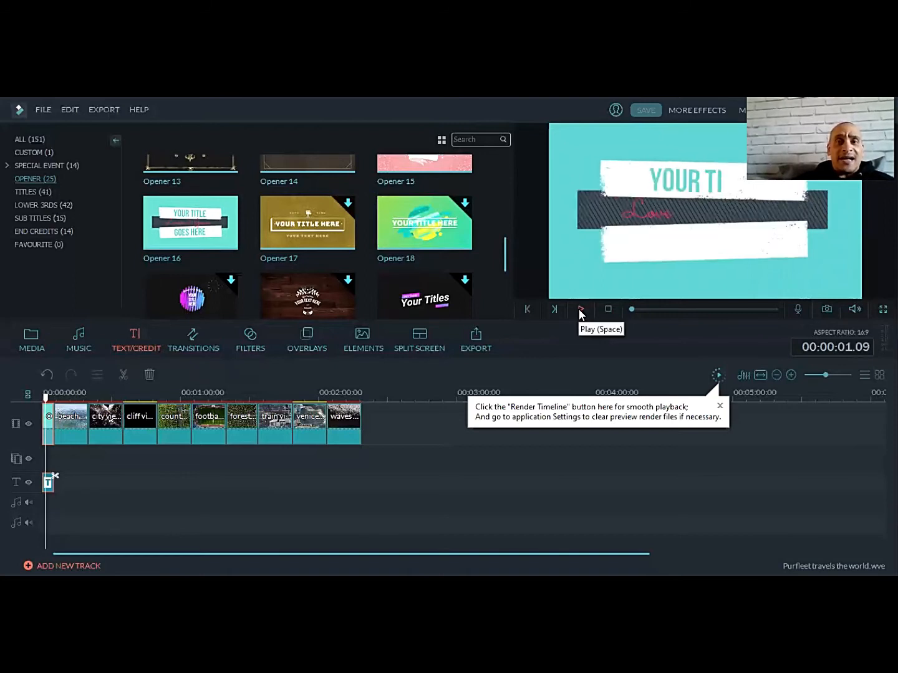
left_click(579, 309)
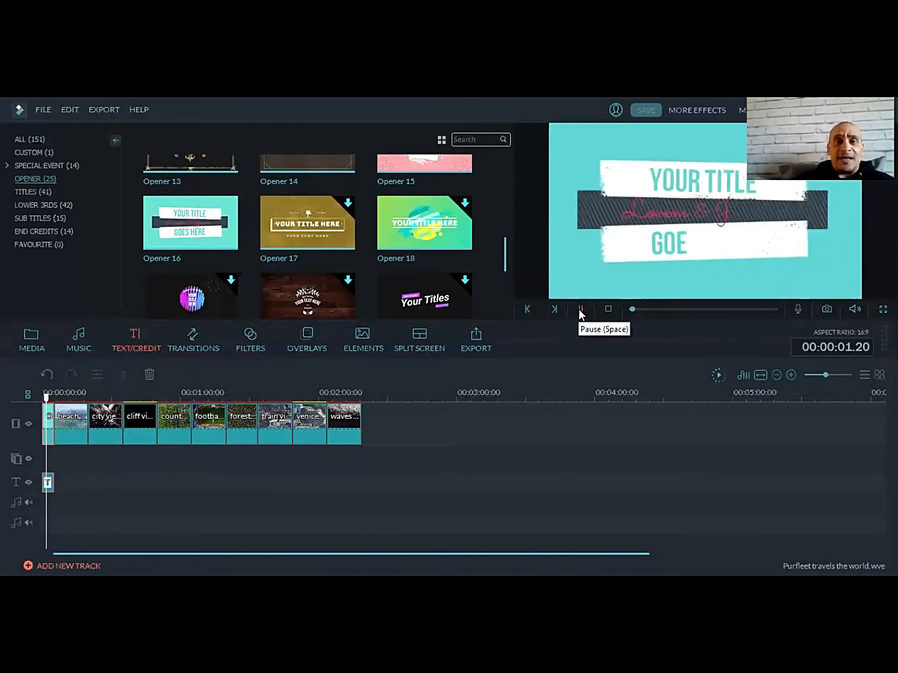
left_click(579, 308)
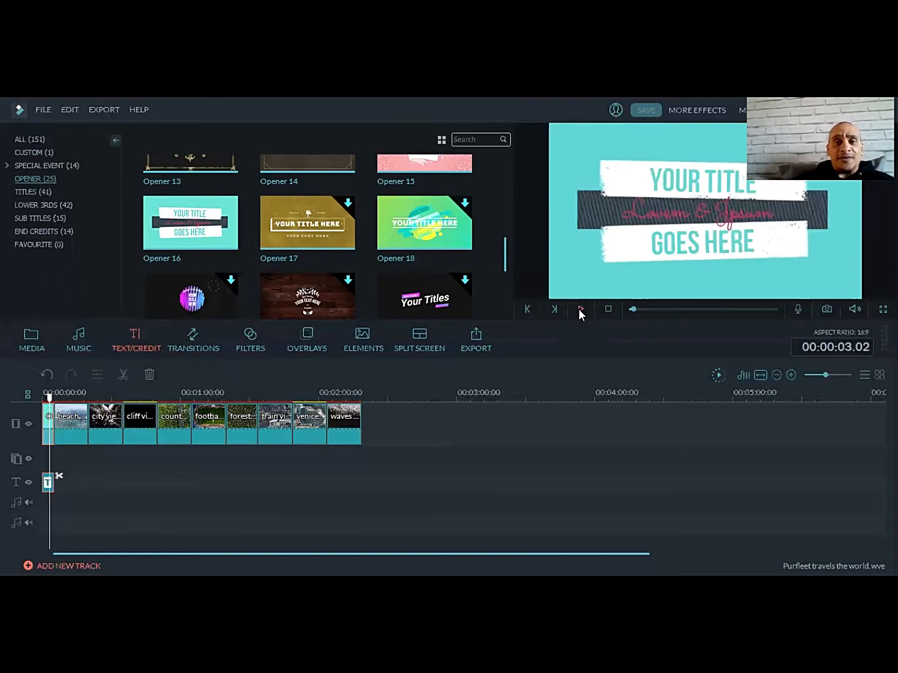
left_click_drag(50, 399, 31, 407)
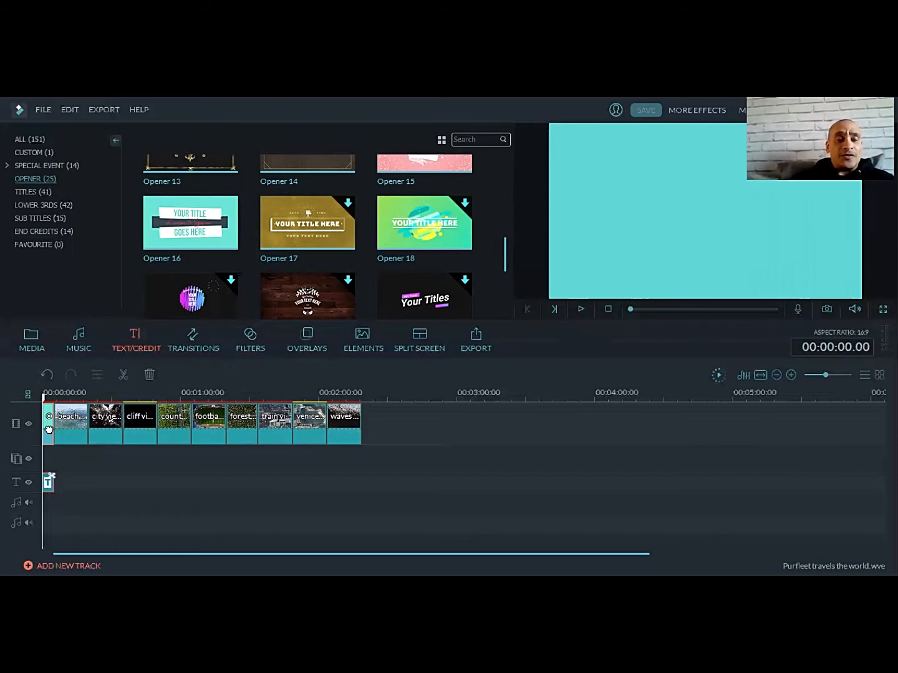
Step: Replace the opener's upper title line "YOUR TITLE" with "PURFLEET"
double_click(48, 428)
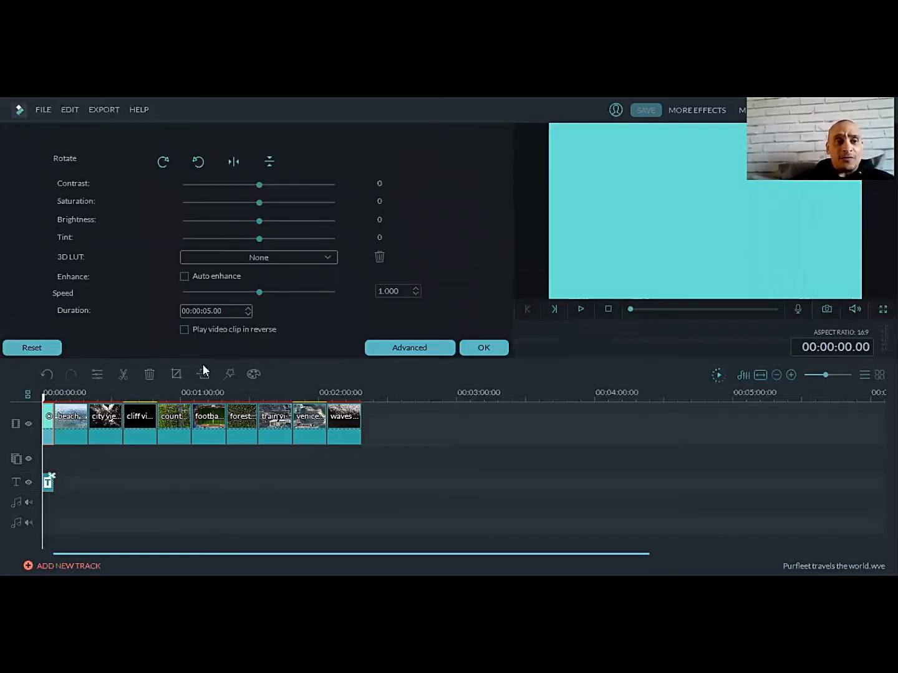
left_click(45, 401)
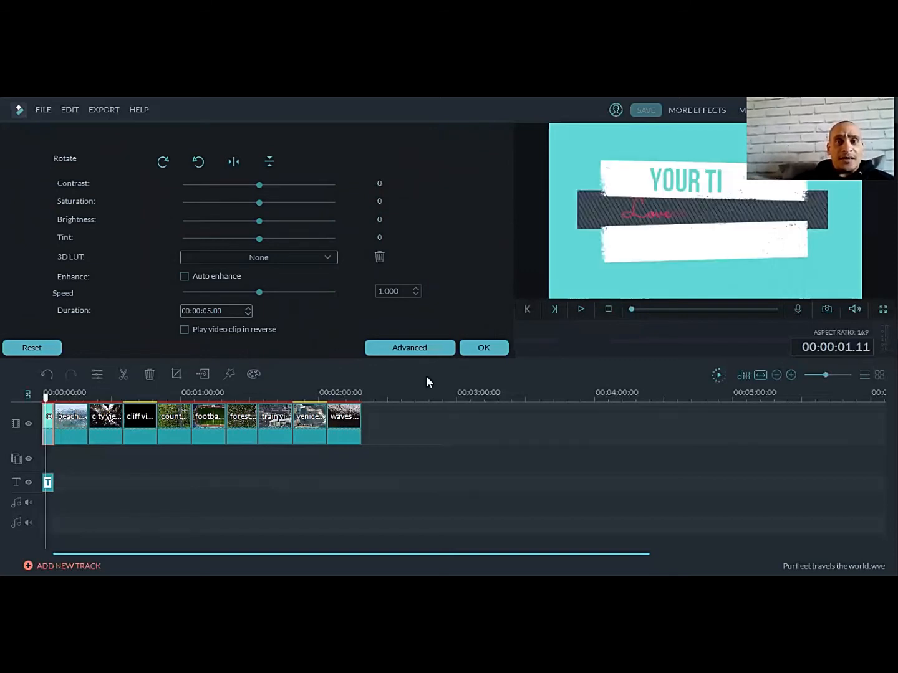
double_click(662, 241)
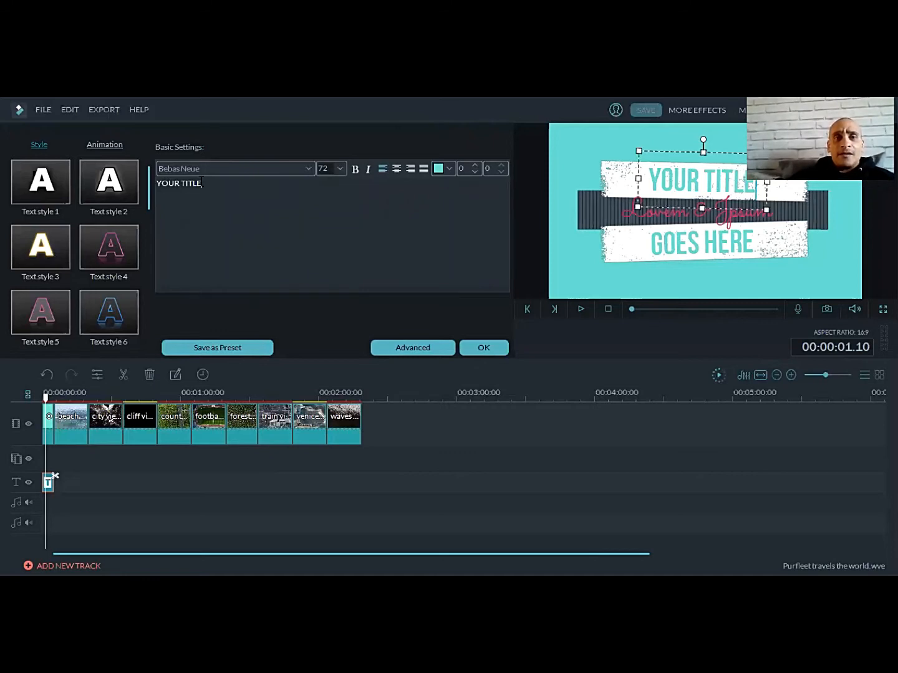
key("BackSpace")
key("BackSpace")
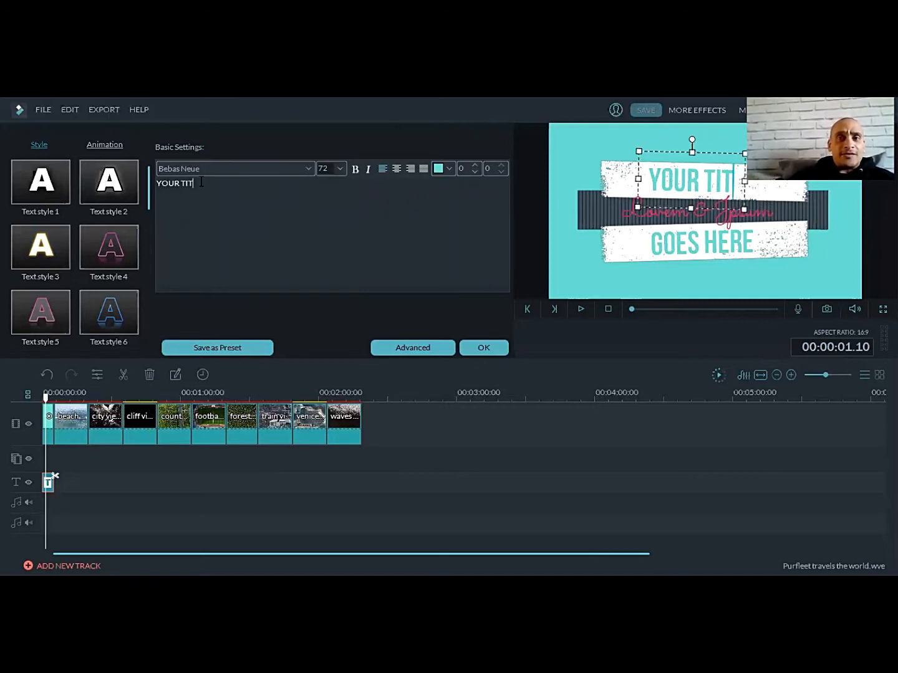
key("BackSpace")
key("BackSpace")
key("BackSpace")
key("BackSpace")
key("BackSpace")
key("BackSpace")
key("BackSpace")
key("BackSpace")
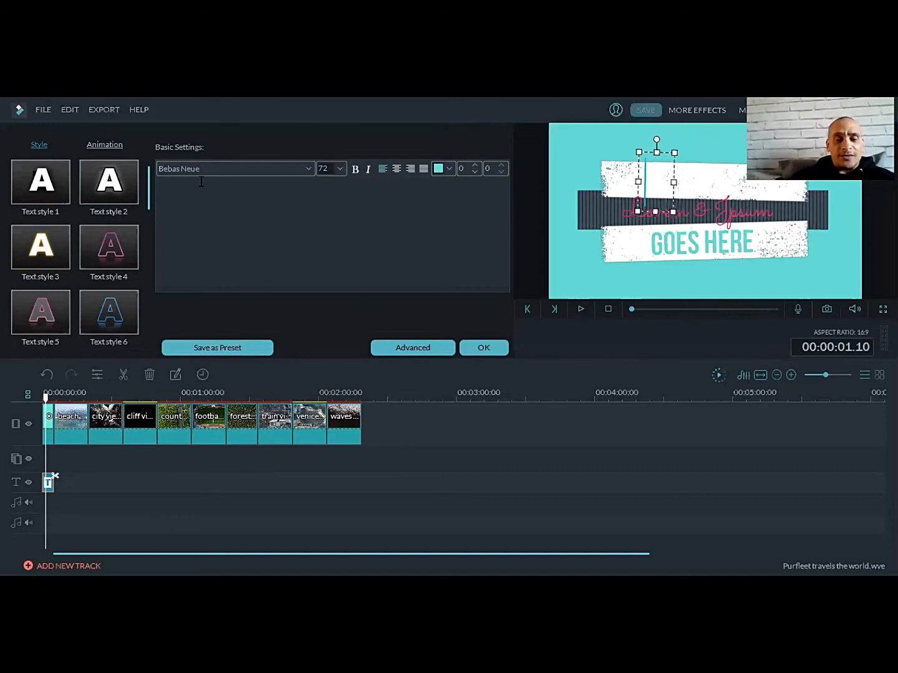
type("PUR")
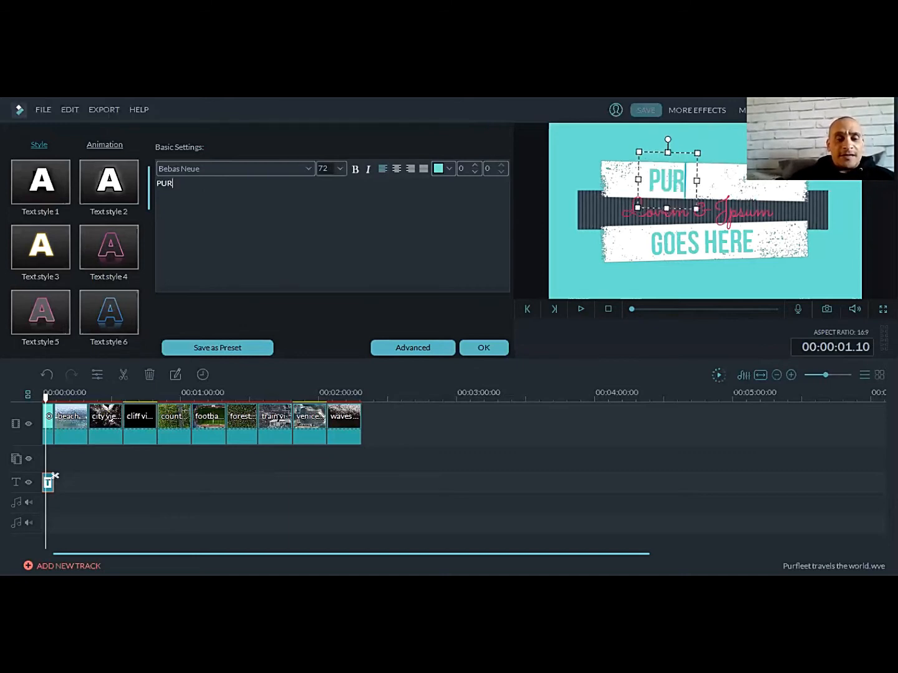
type("FLEET")
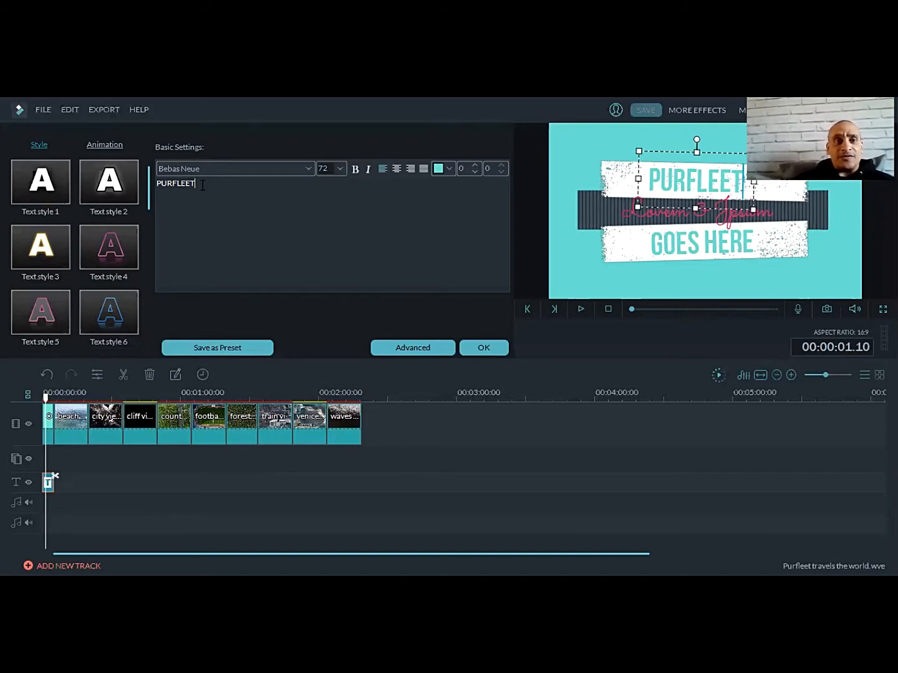
Step: Replace the opener's pink middle script line with "Travels"
left_click(650, 222)
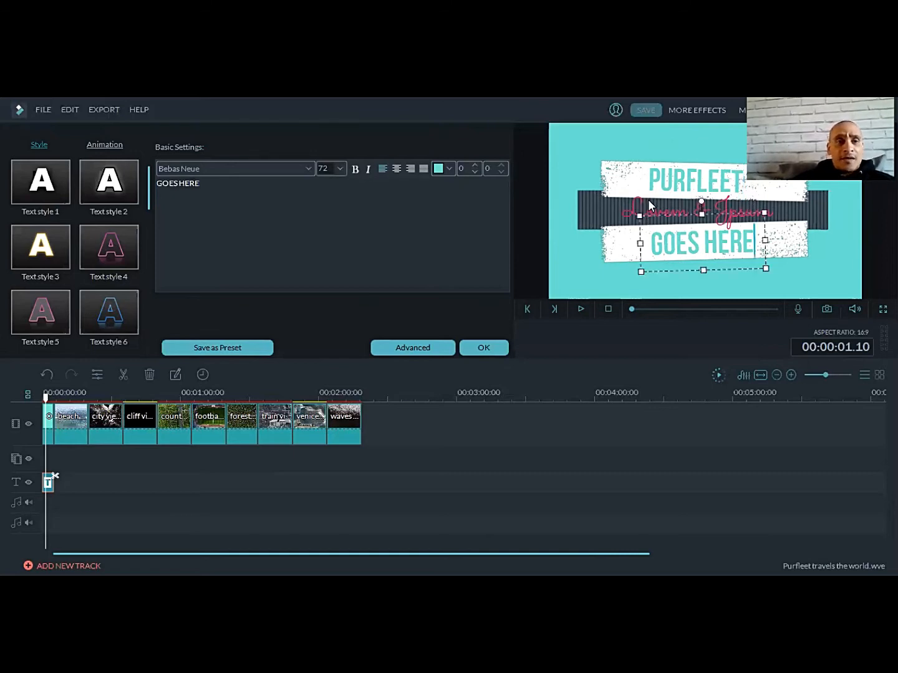
left_click(221, 185)
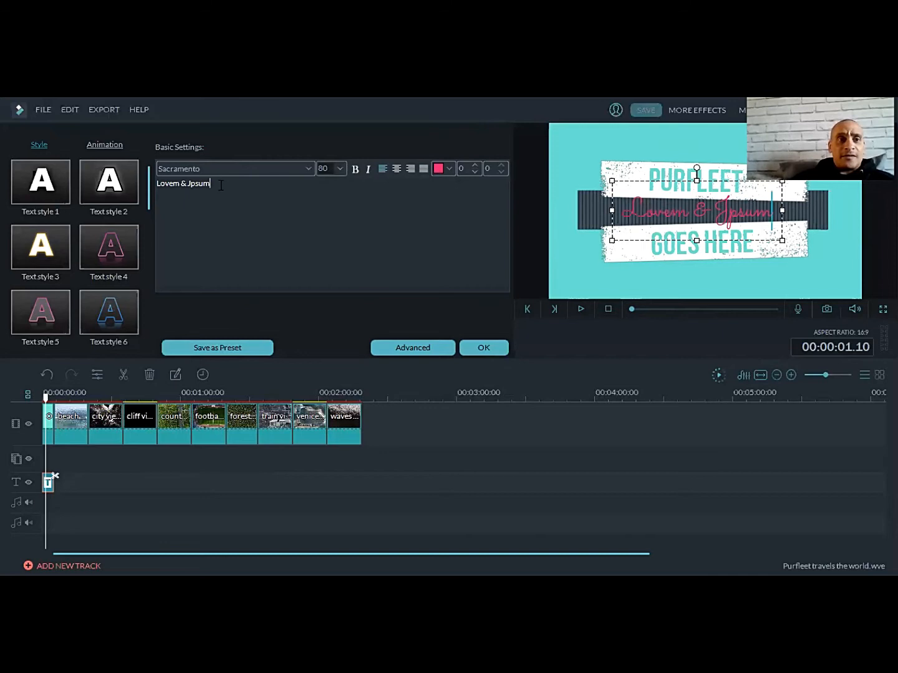
key("BackSpace")
key("BackSpace")
key("BackSpace")
key("BackSpace")
key("BackSpace")
key("BackSpace")
key("BackSpace")
key("BackSpace")
key("BackSpace")
key("BackSpace")
key("BackSpace")
key("BackSpace")
key("BackSpace")
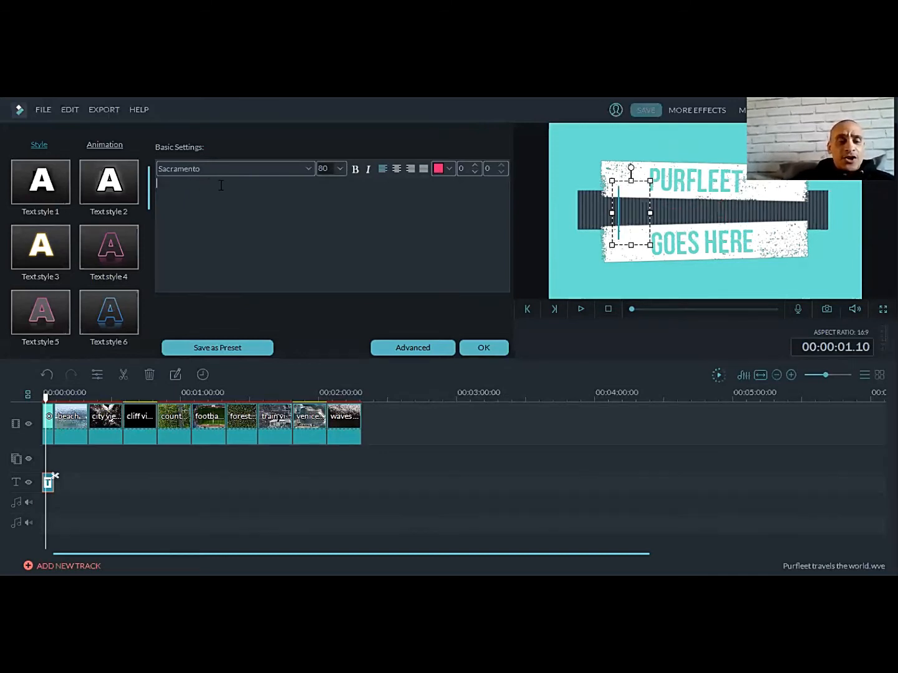
type("Travel")
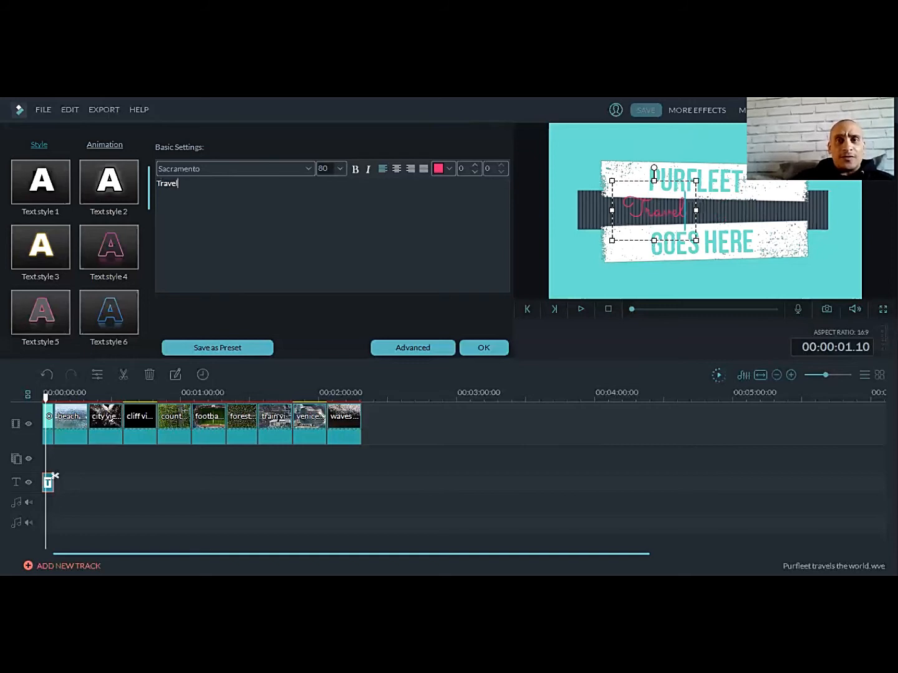
type("s")
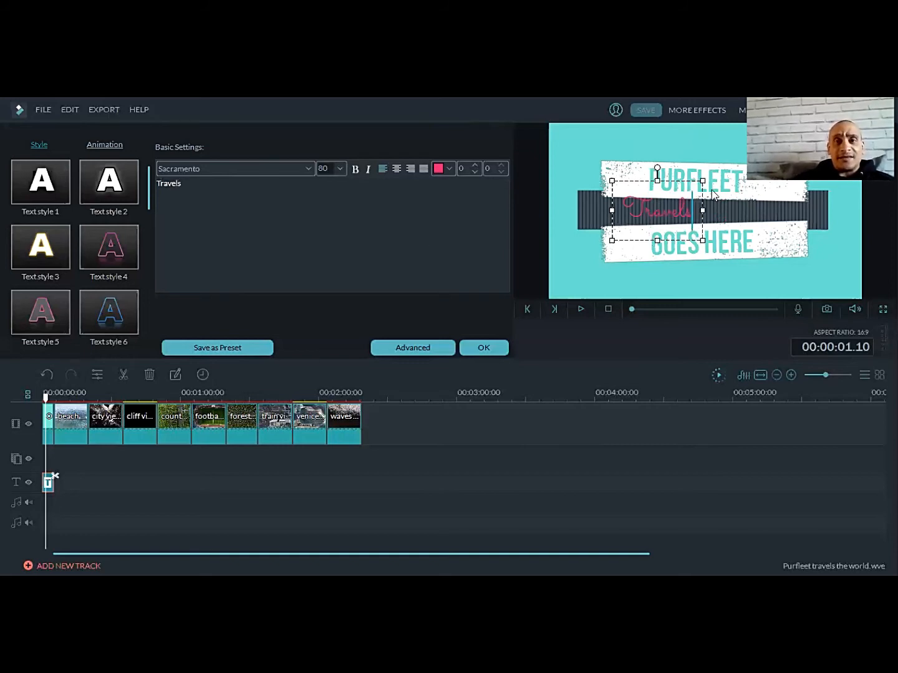
Step: Centre the "Travels" line horizontally on the opener's dark middle band and apply Text style 12 to it
left_click(703, 197)
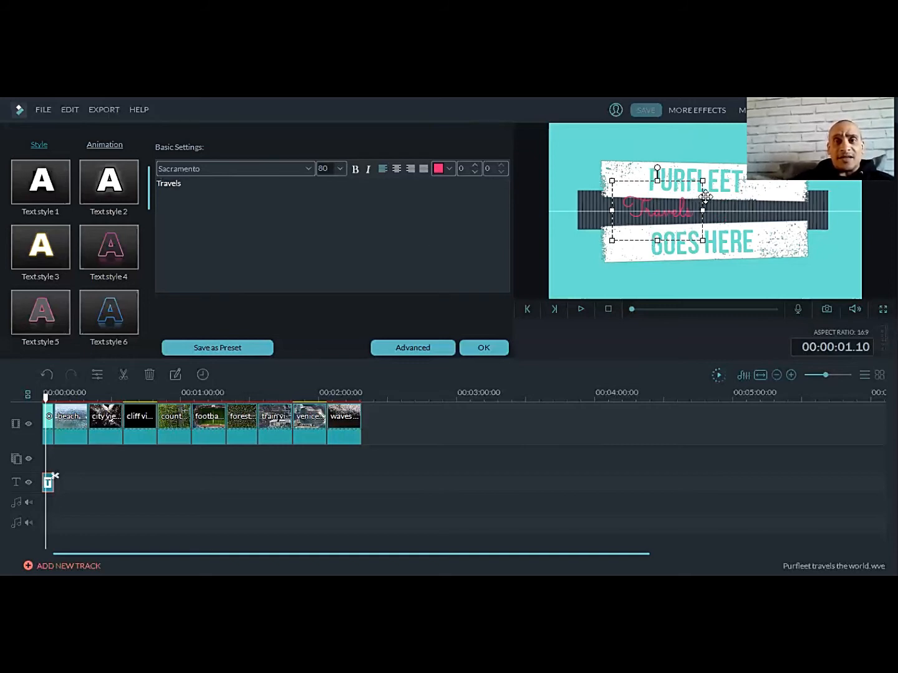
mouse_move(736, 198)
left_mouse_down()
mouse_move(728, 193)
mouse_move(741, 198)
left_mouse_up()
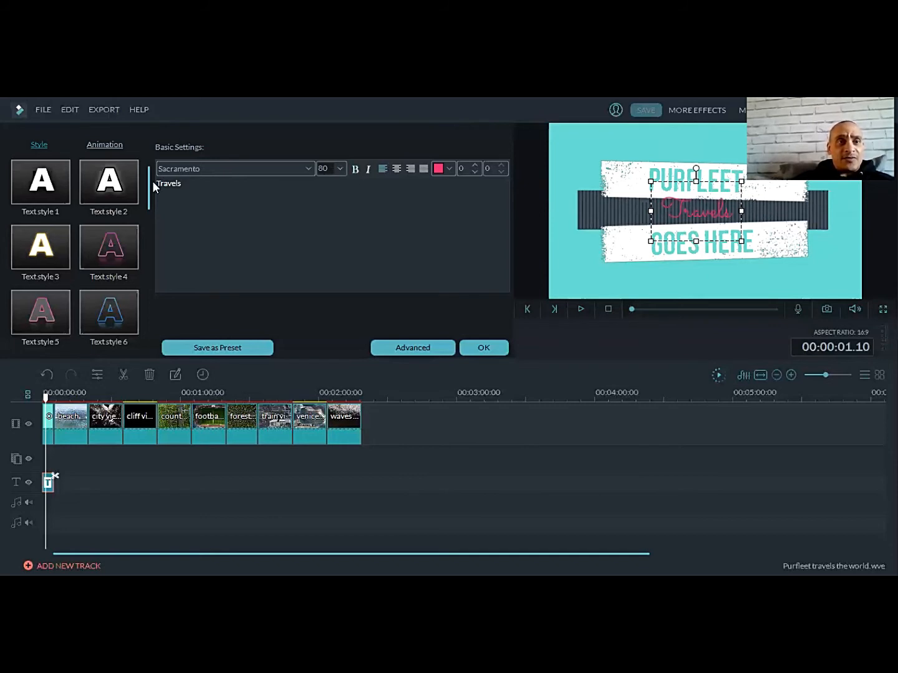
scroll(143, 209, "down", 1)
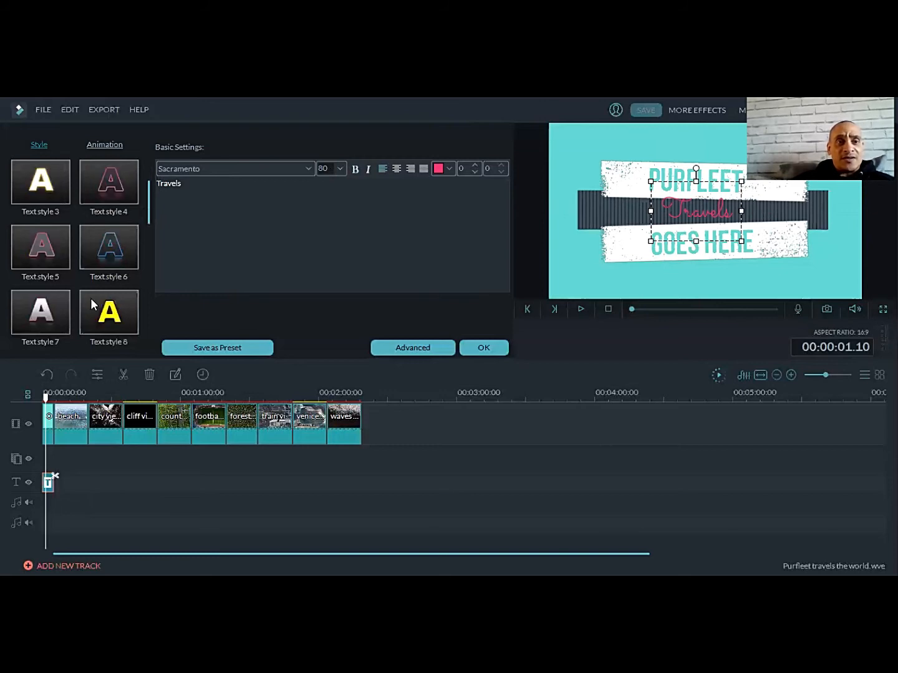
left_click(114, 311)
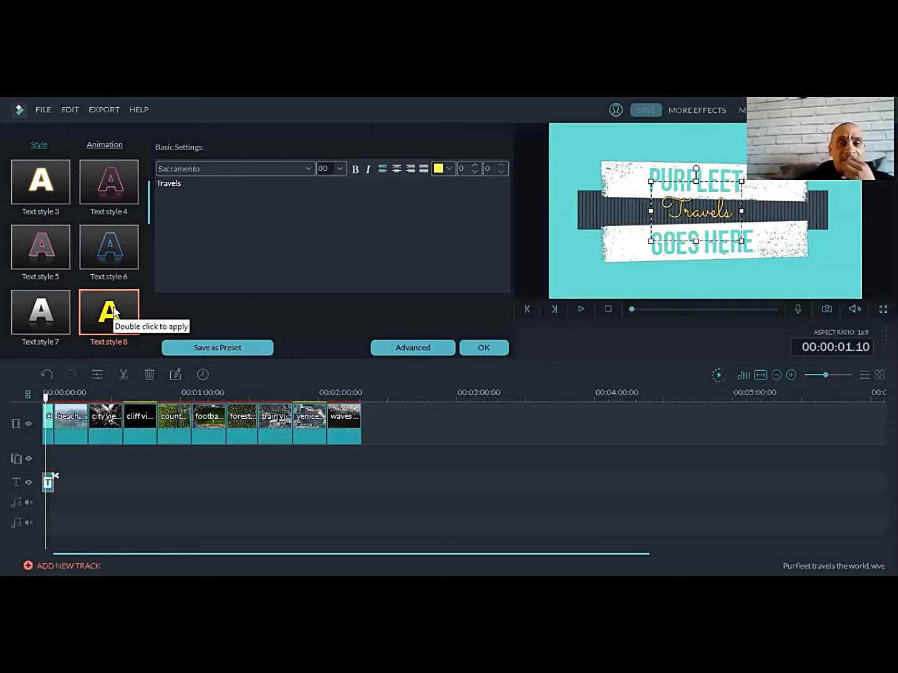
scroll(149, 213, "down", 2)
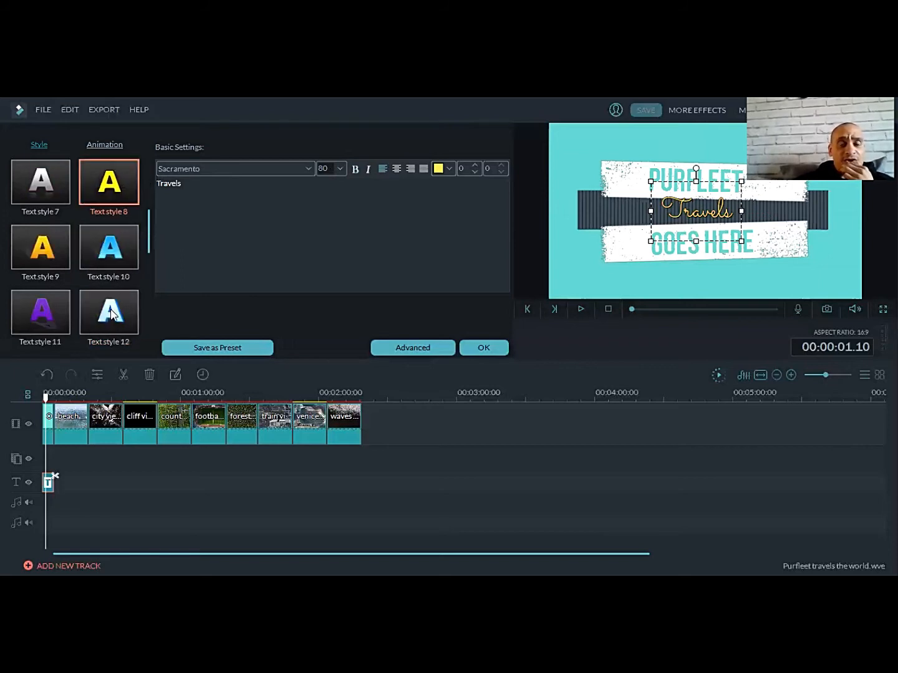
double_click(113, 313)
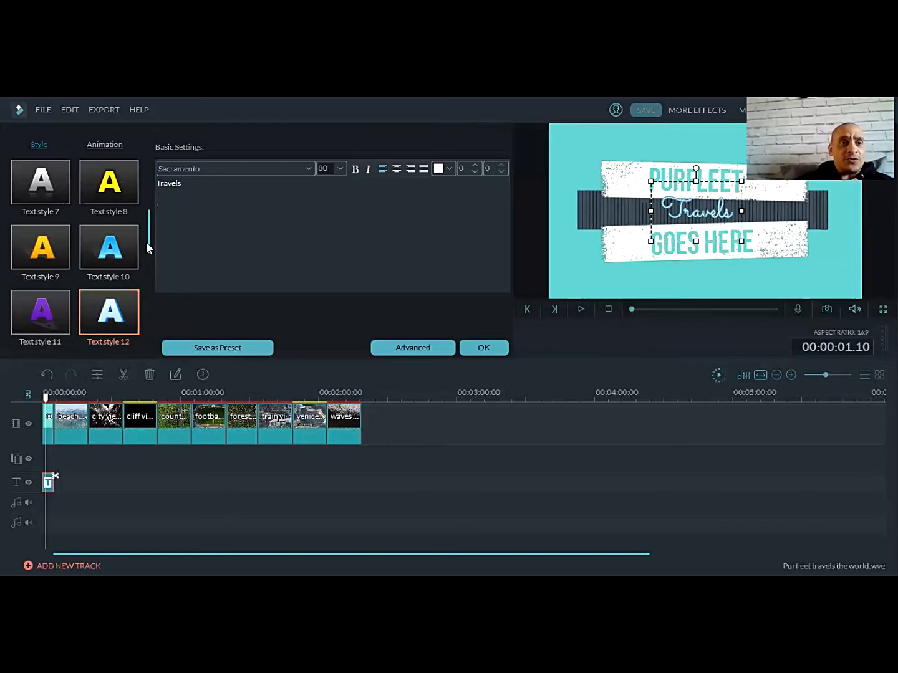
left_click(93, 145)
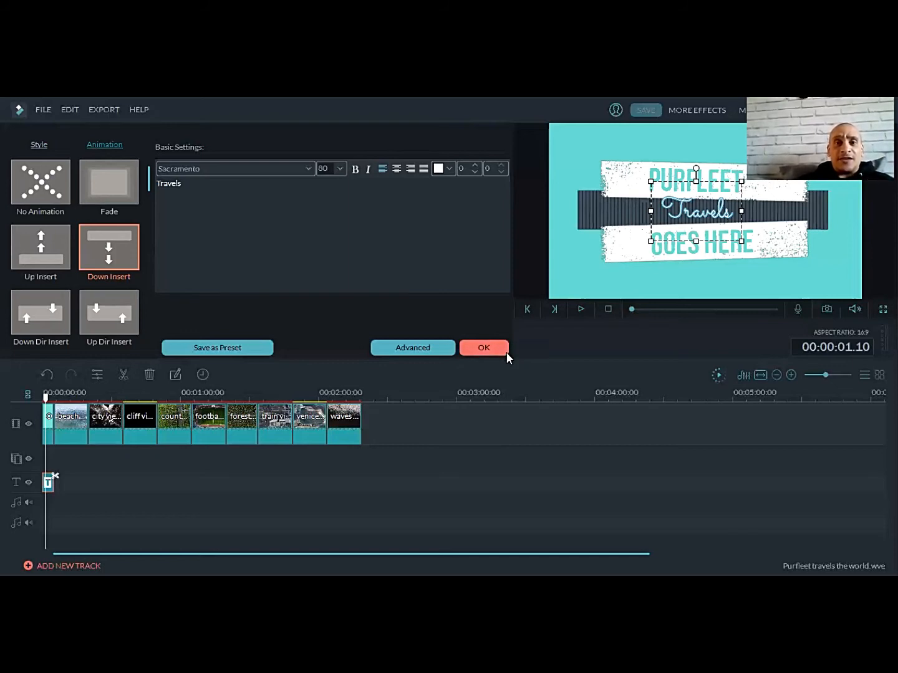
Step: Replace the opener's lower title line "GOES HERE" with "WORLD"
left_click(665, 250)
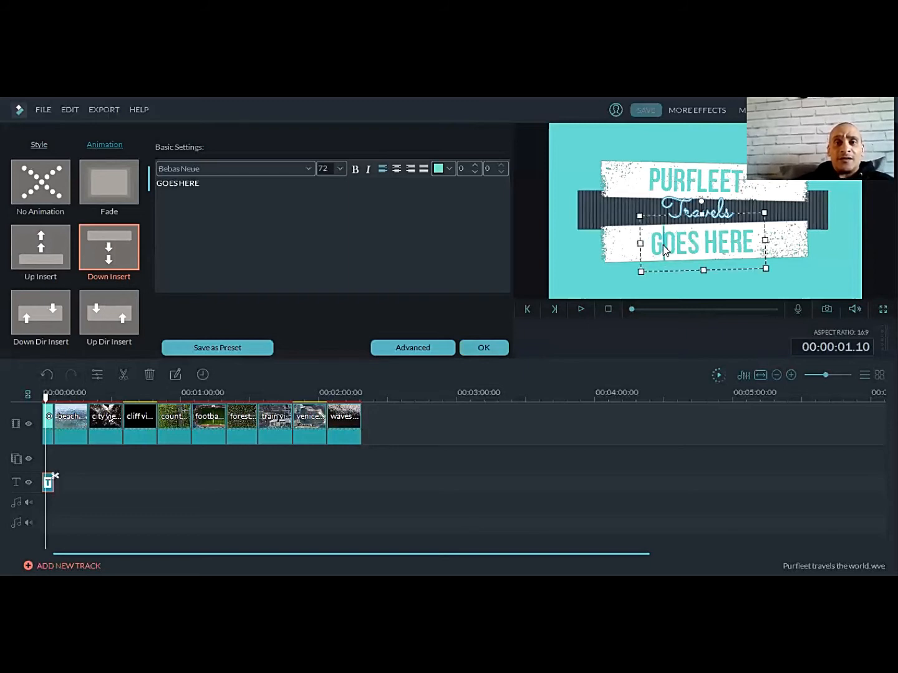
left_click(199, 185)
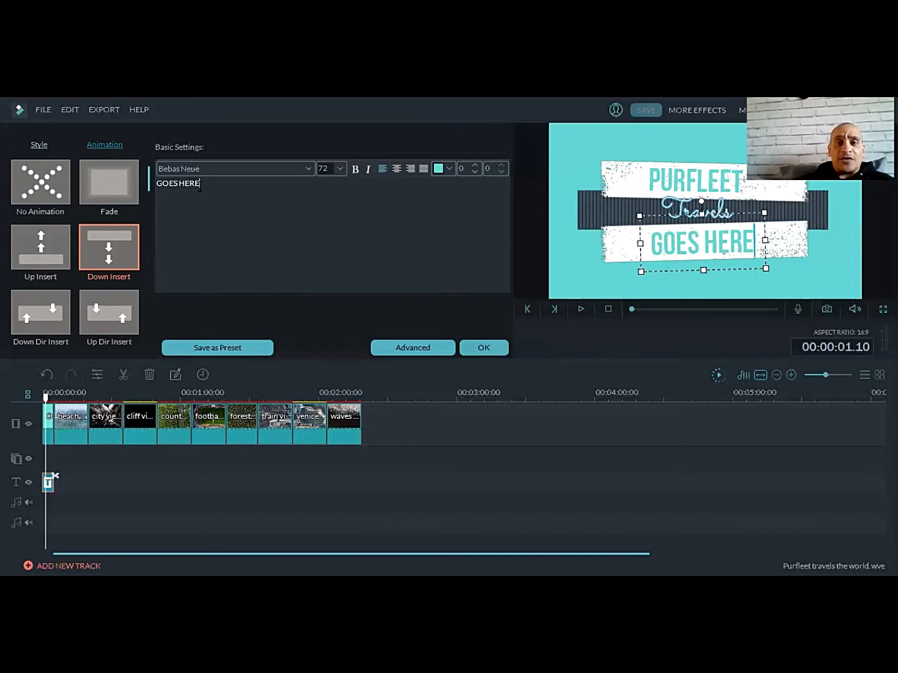
key("BackSpace")
key("BackSpace")
key("BackSpace")
key("BackSpace")
key("BackSpace")
key("BackSpace")
key("BackSpace")
key("BackSpace")
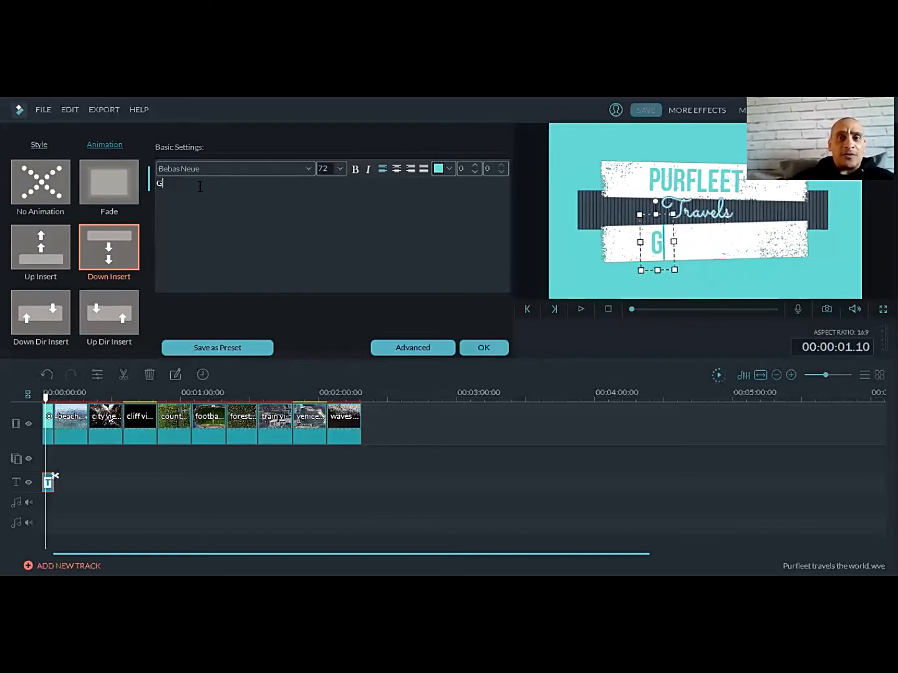
key("BackSpace")
type("WORLD")
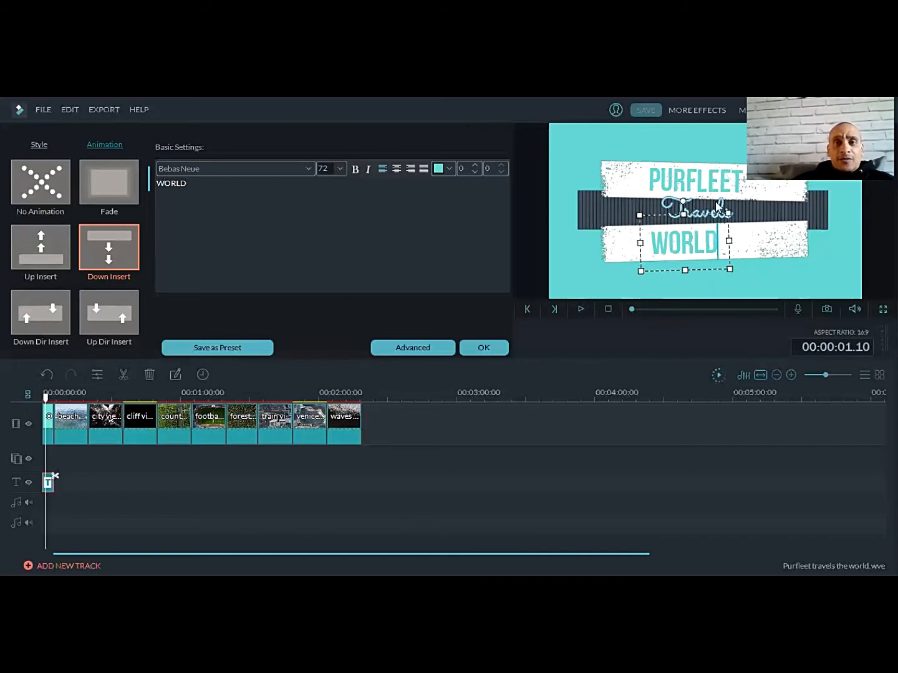
Step: Centre the "WORLD" line horizontally under "Travels" and accept the title edits
left_click(716, 221)
left_click_drag(741, 251, 752, 252)
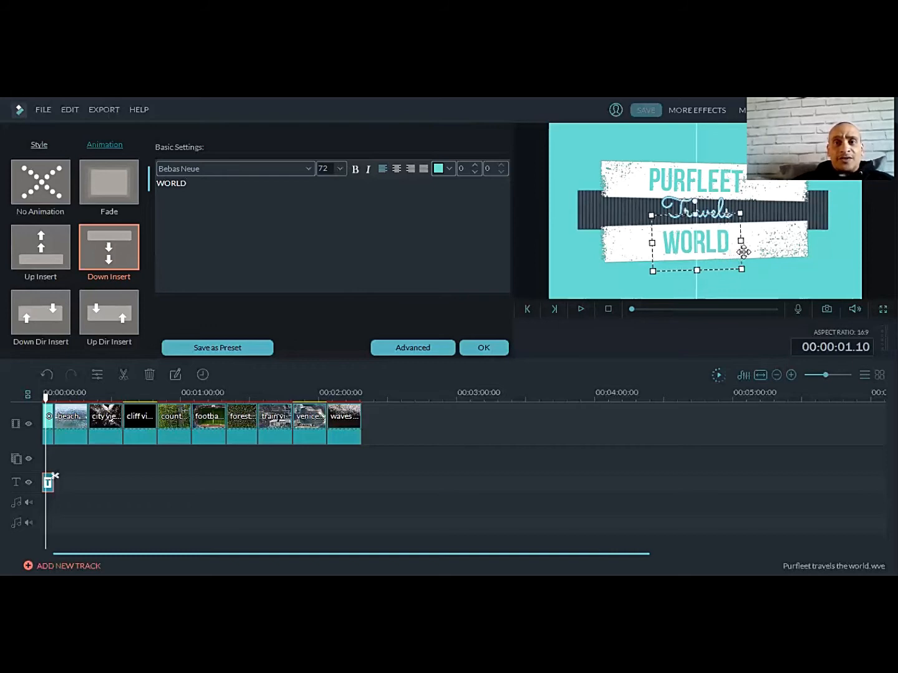
left_click(572, 233)
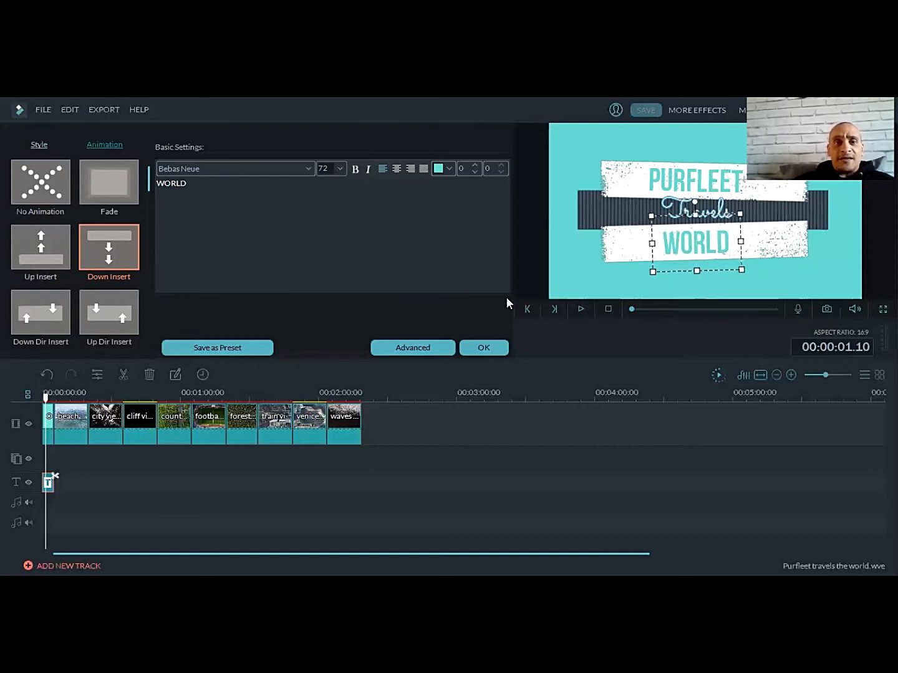
left_click(480, 343)
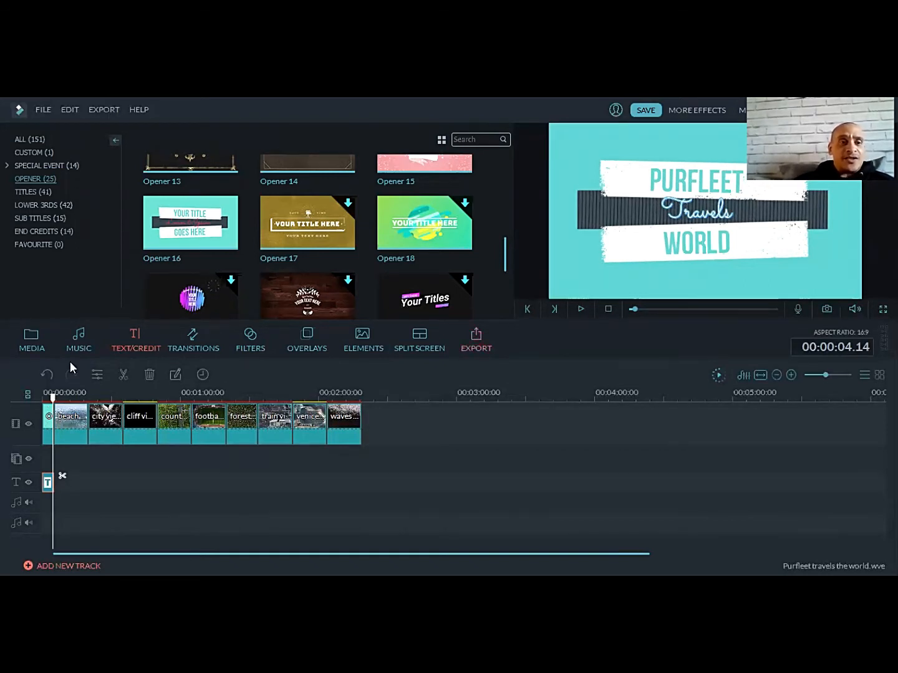
Step: Scrub the playhead from the opener through the aerial clips to the train clip to review the sequence
left_click_drag(53, 399, 76, 401)
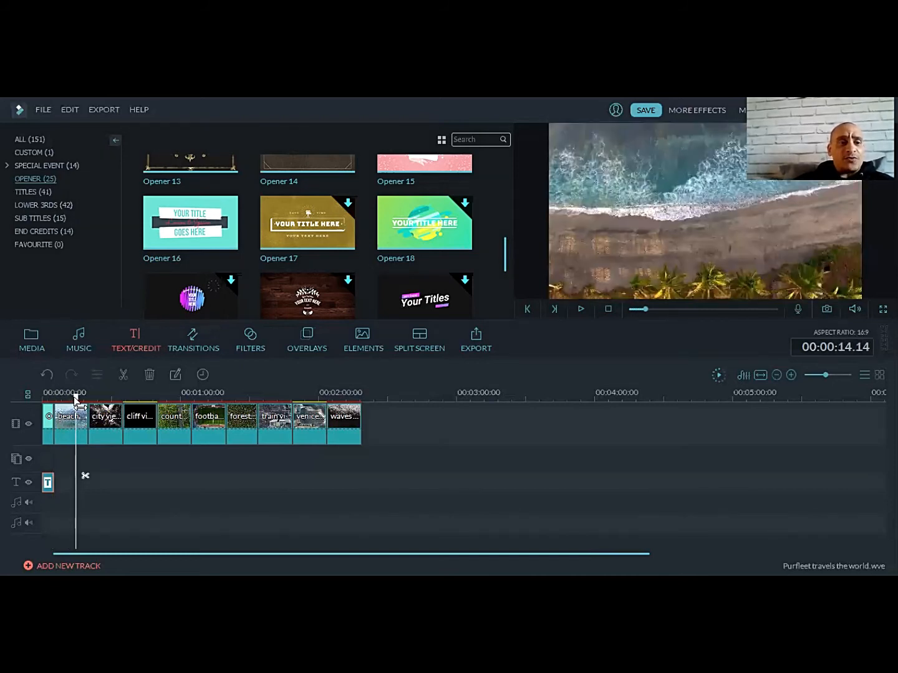
left_click_drag(76, 402, 183, 397)
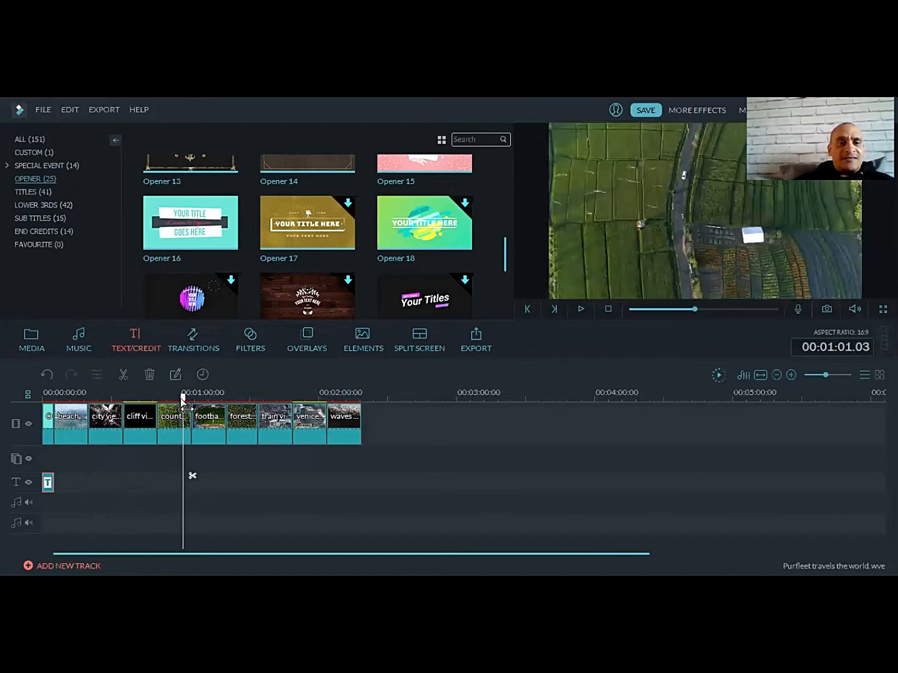
left_click_drag(182, 399, 268, 392)
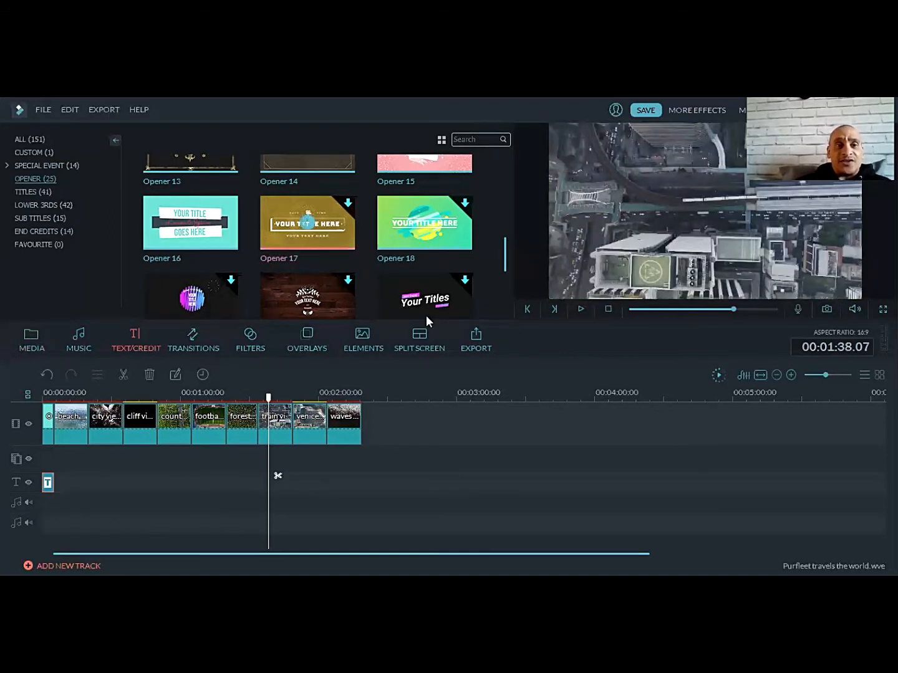
Step: Look through the music, text, transition, filter, overlay, element and split-screen libraries
left_click(84, 346)
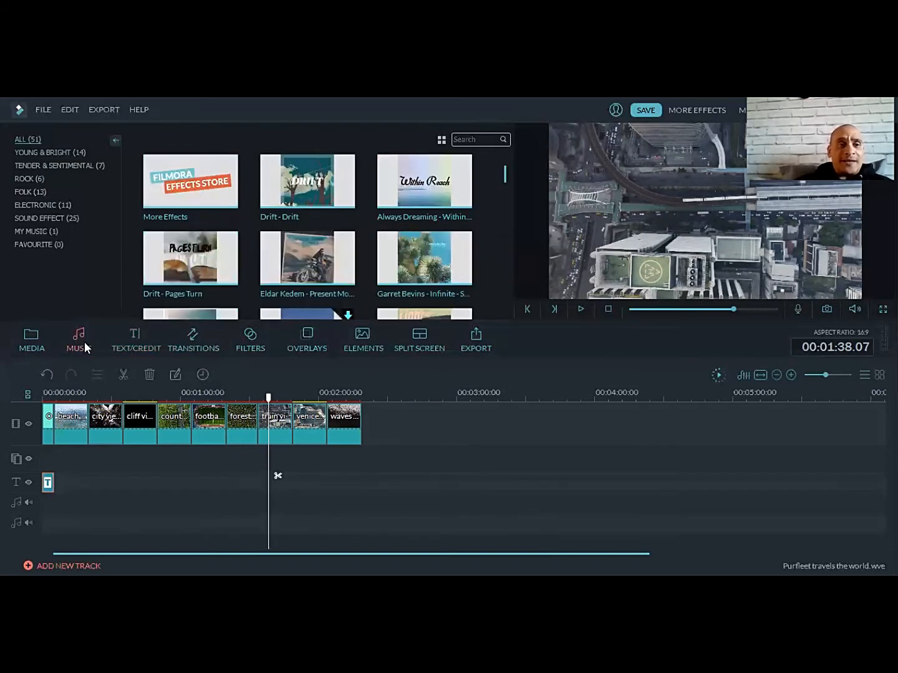
left_click(127, 339)
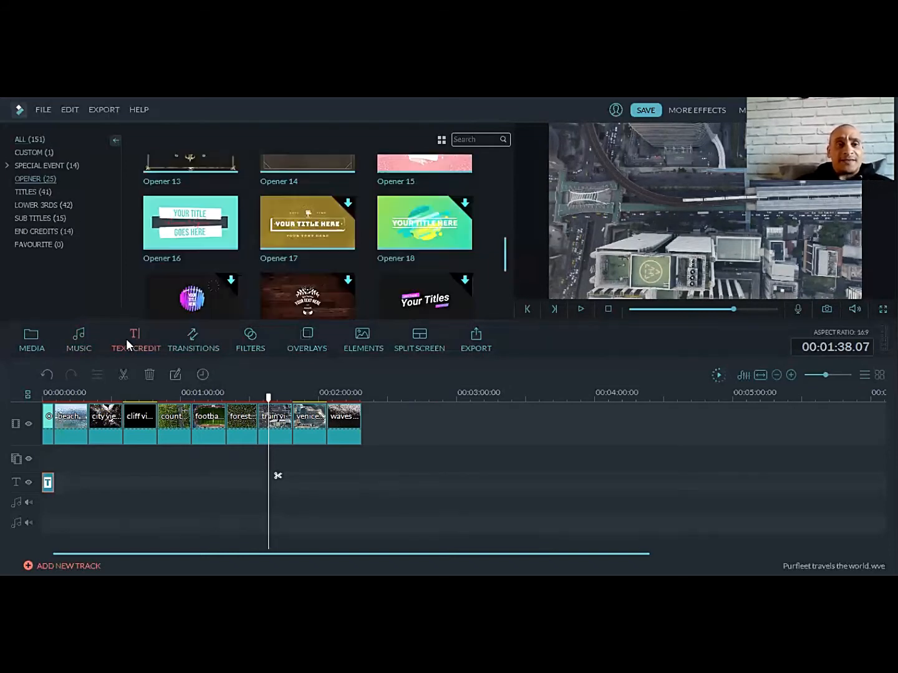
left_click(182, 345)
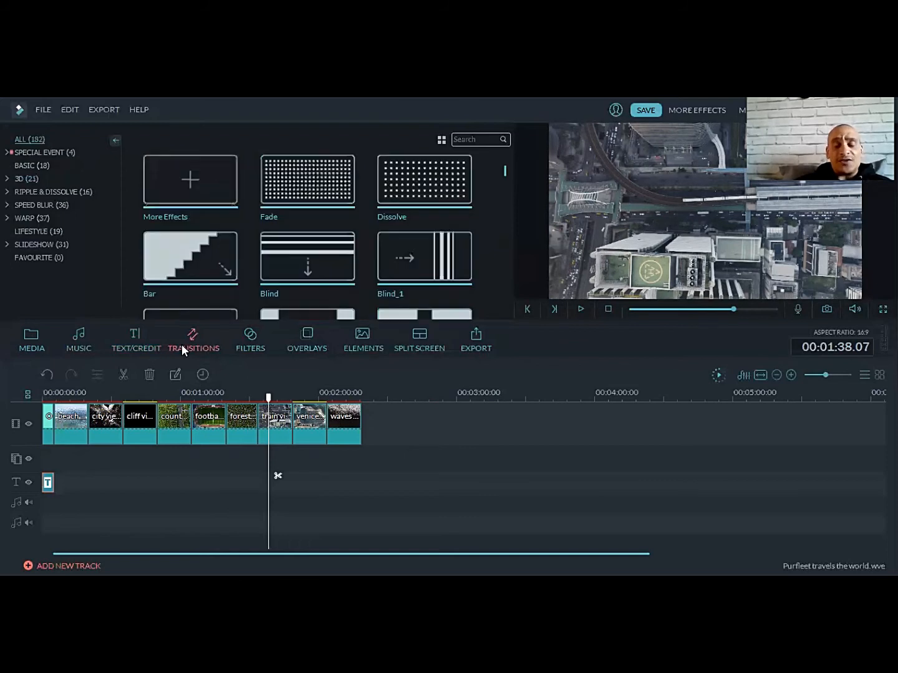
left_click(253, 340)
left_click(309, 333)
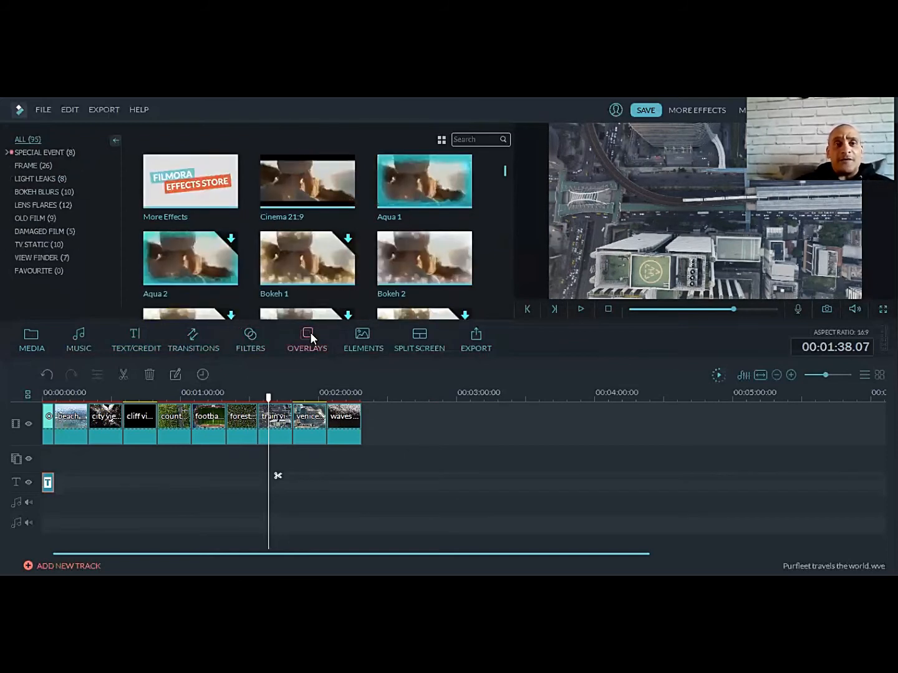
left_click(374, 330)
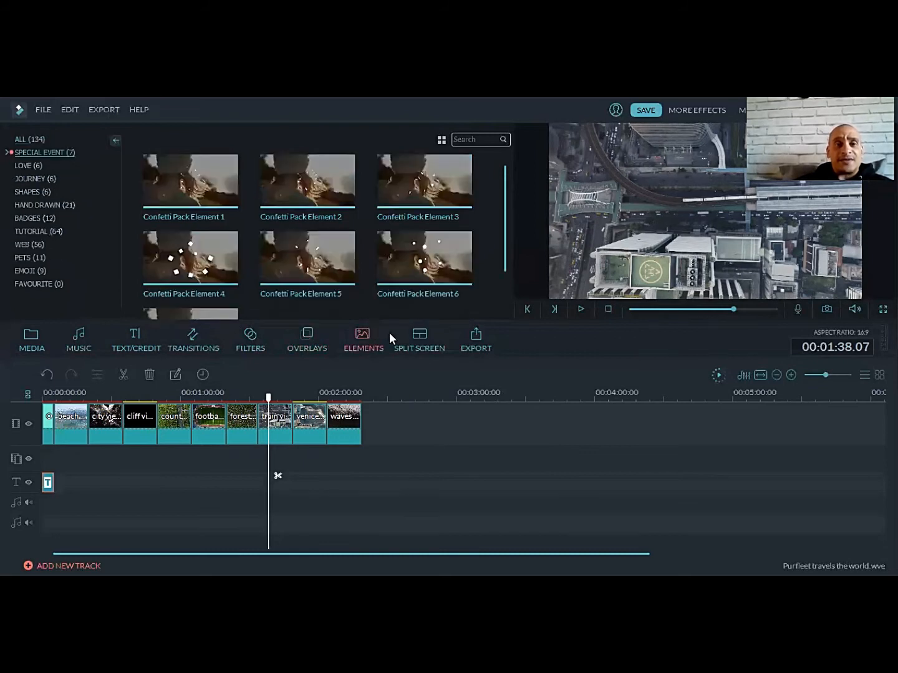
left_click(410, 341)
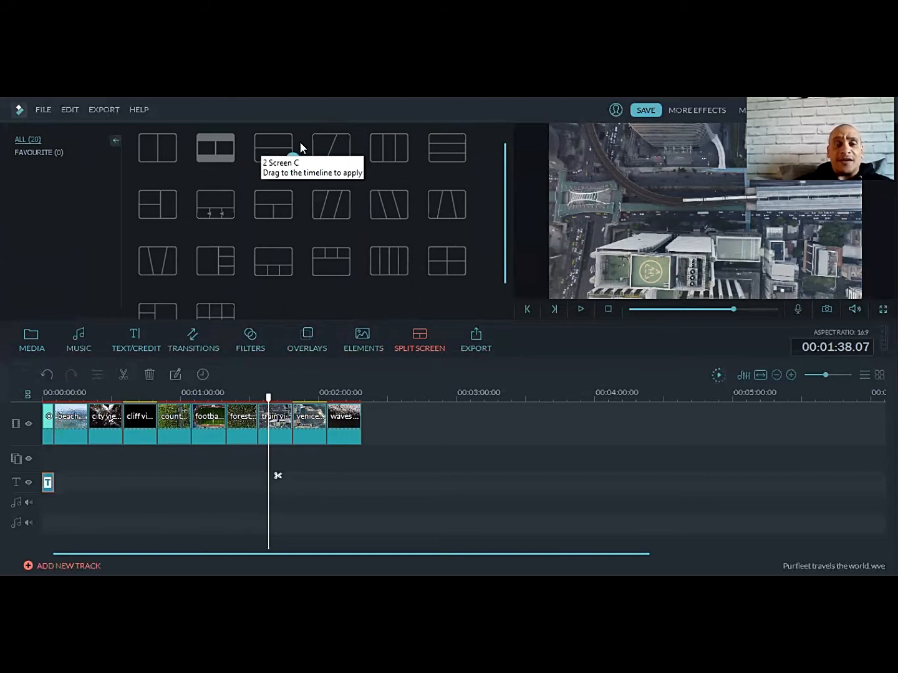
Step: Open the transitions library and move the playhead to the join between the opener and the beach clip
left_click(306, 424)
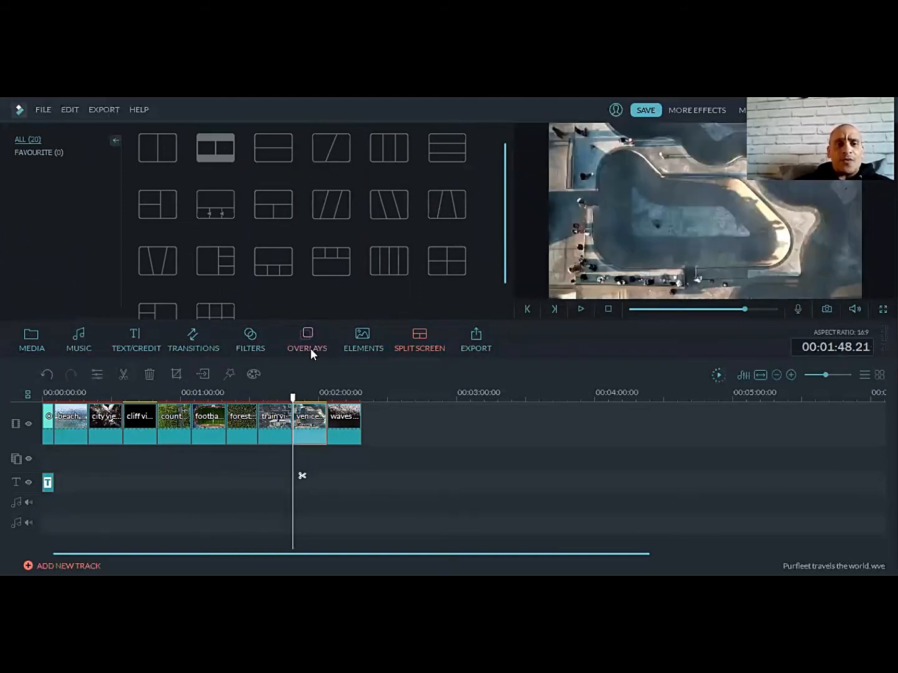
left_click(205, 350)
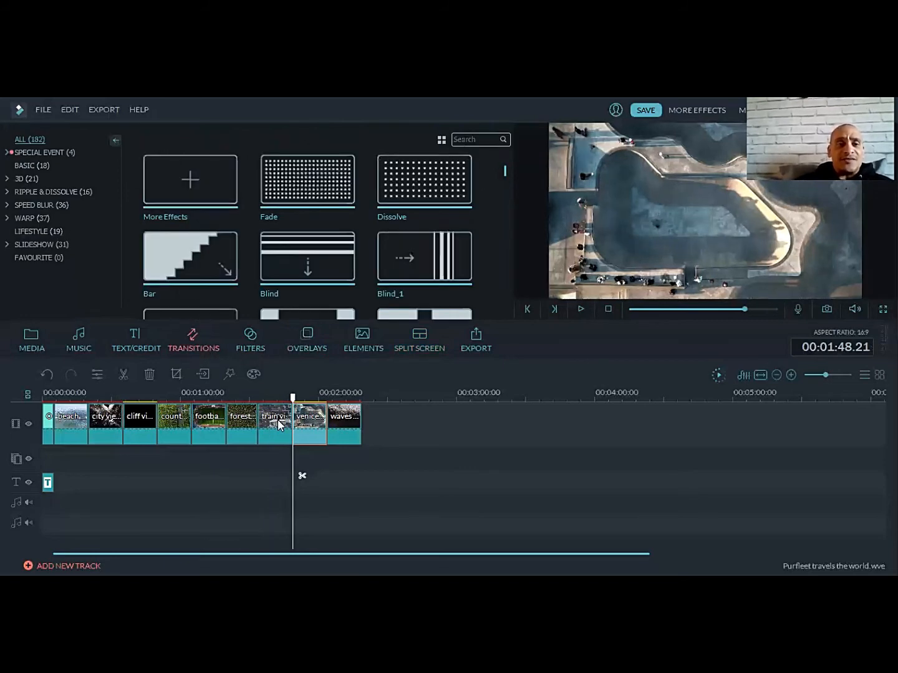
left_click_drag(228, 395, 55, 393)
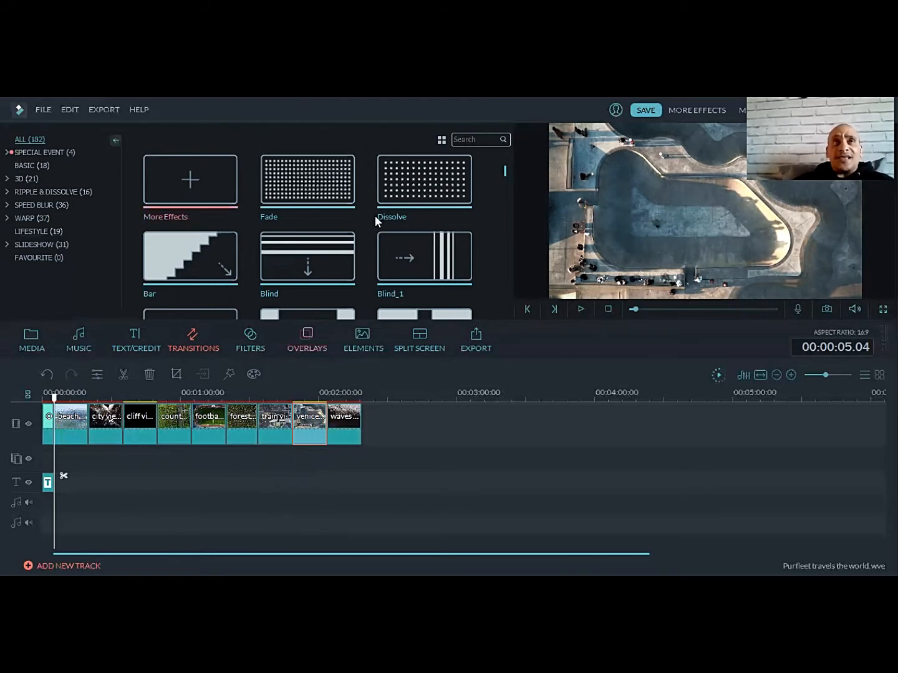
Step: Preview the Fade, Dissolve, Bar, Blind, Col_whisk and CrazyParammetricFun transitions in the library
left_click(375, 215)
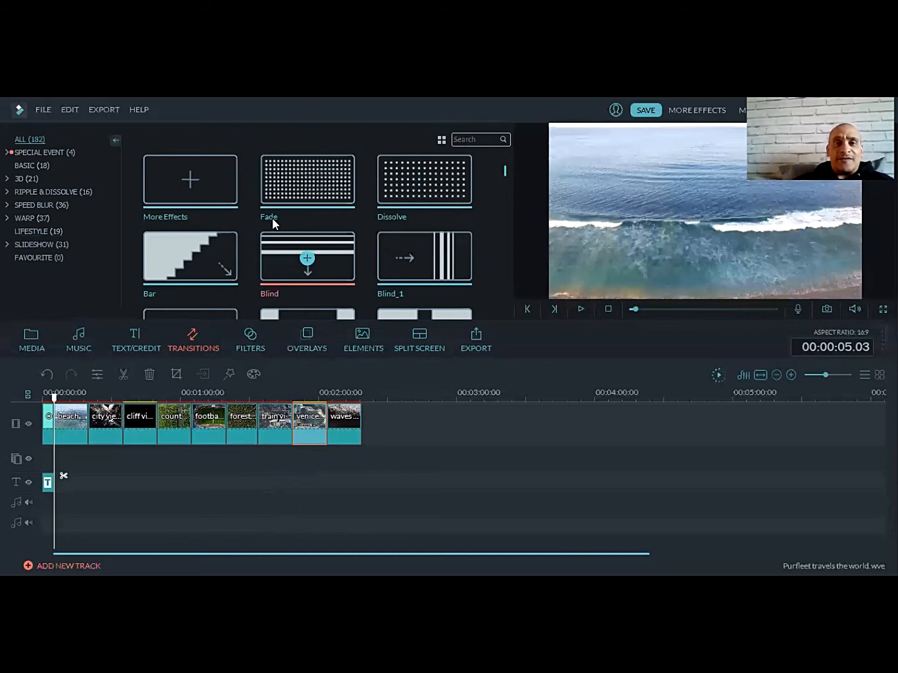
left_click(272, 217)
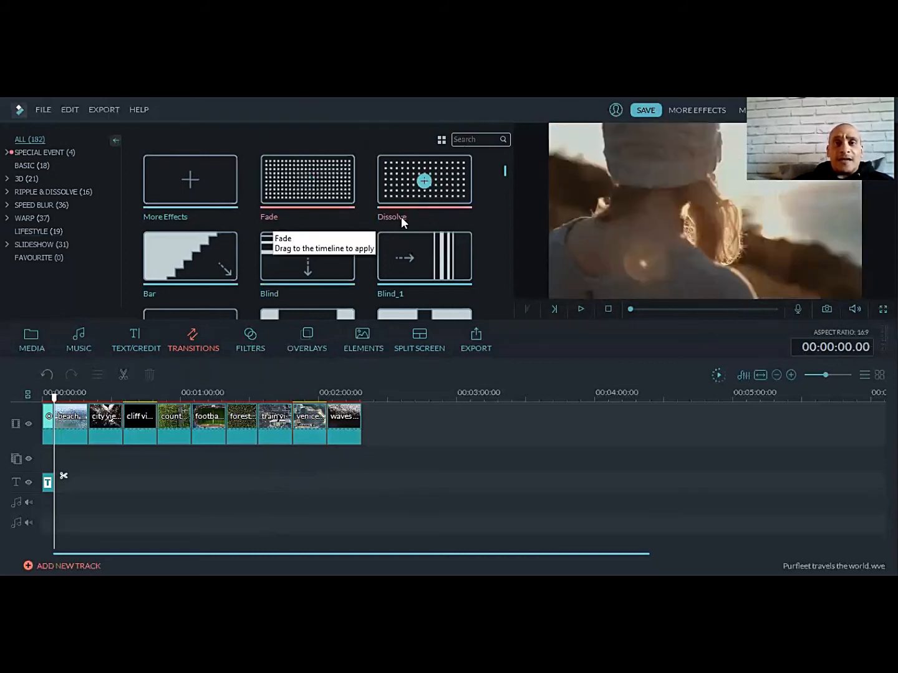
left_click(401, 217)
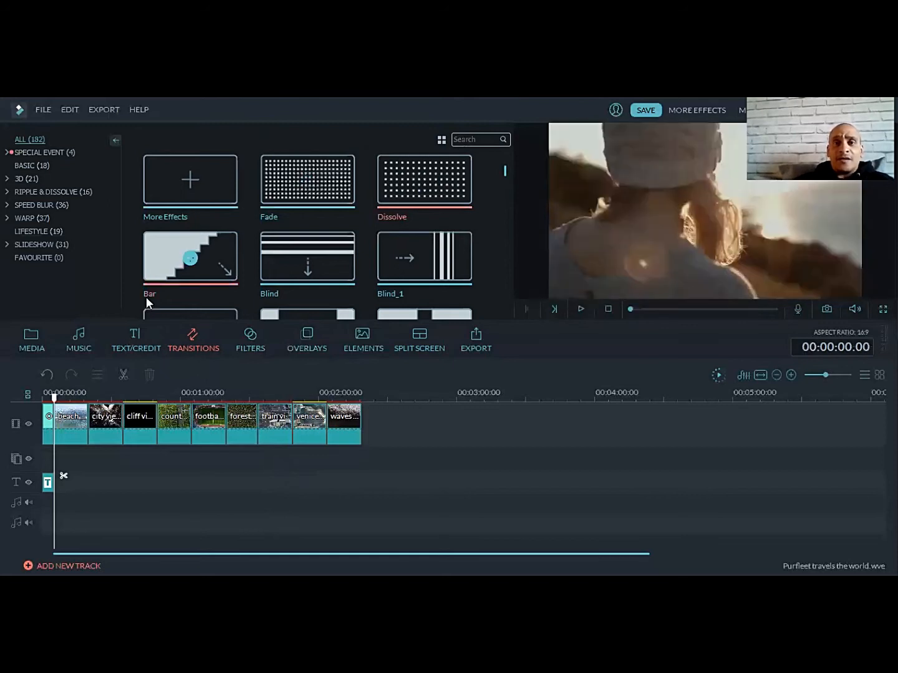
left_click(146, 297)
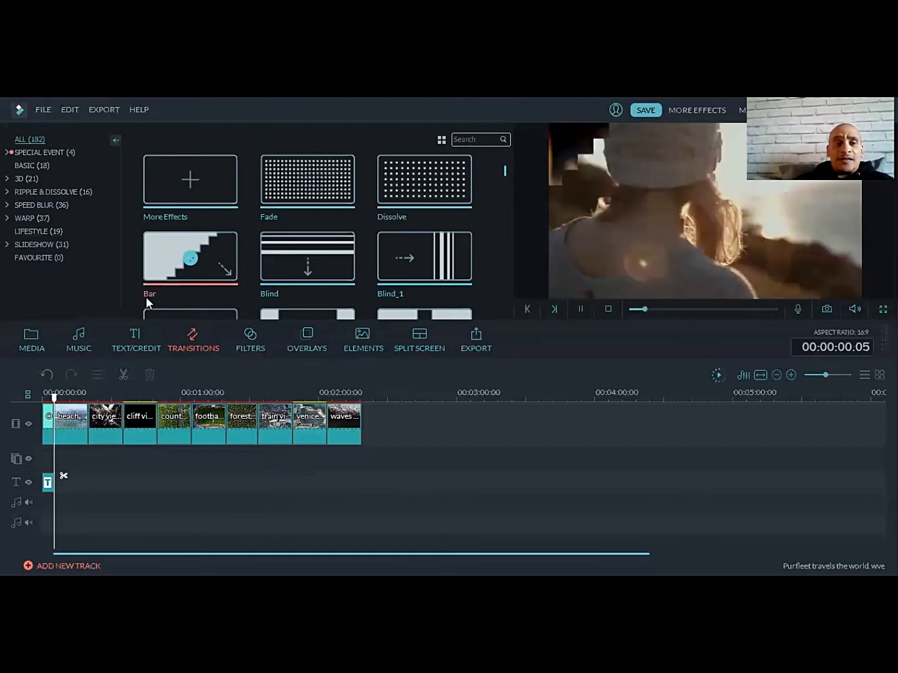
left_click(264, 300)
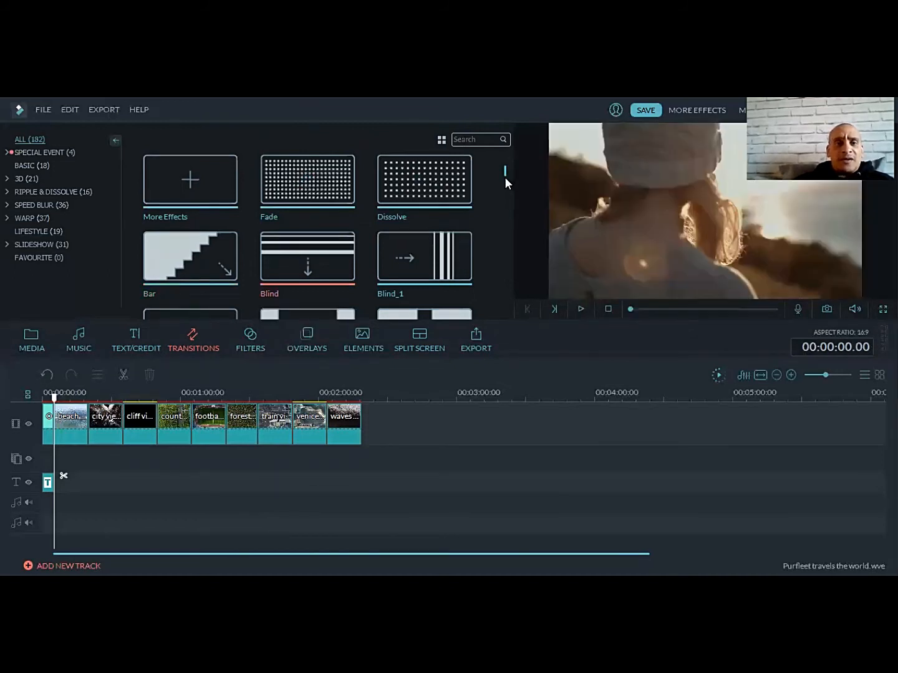
scroll(505, 176, "down", 5)
scroll(270, 268, "down", 1)
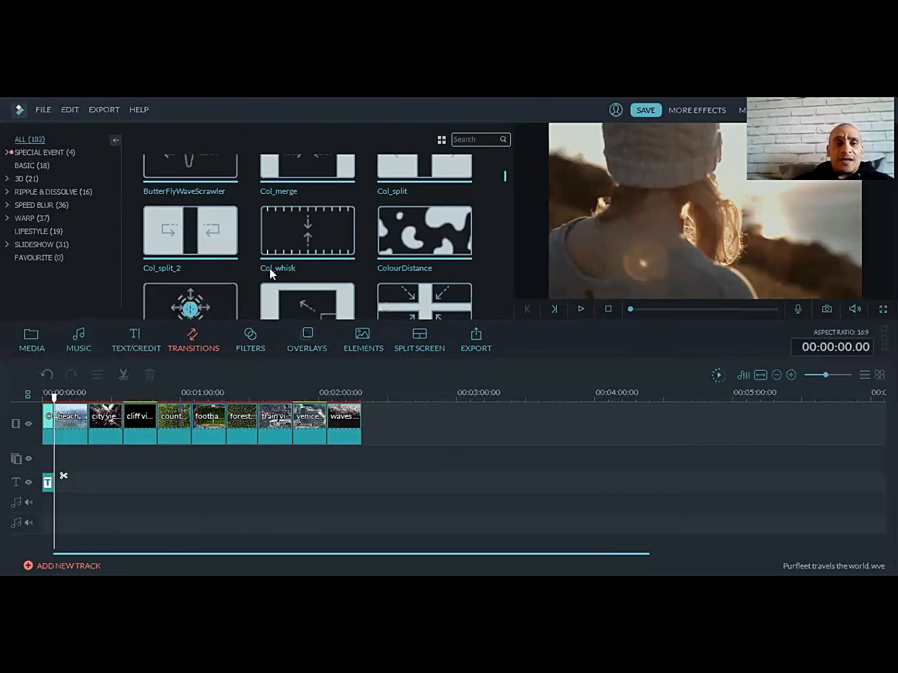
left_click(269, 267)
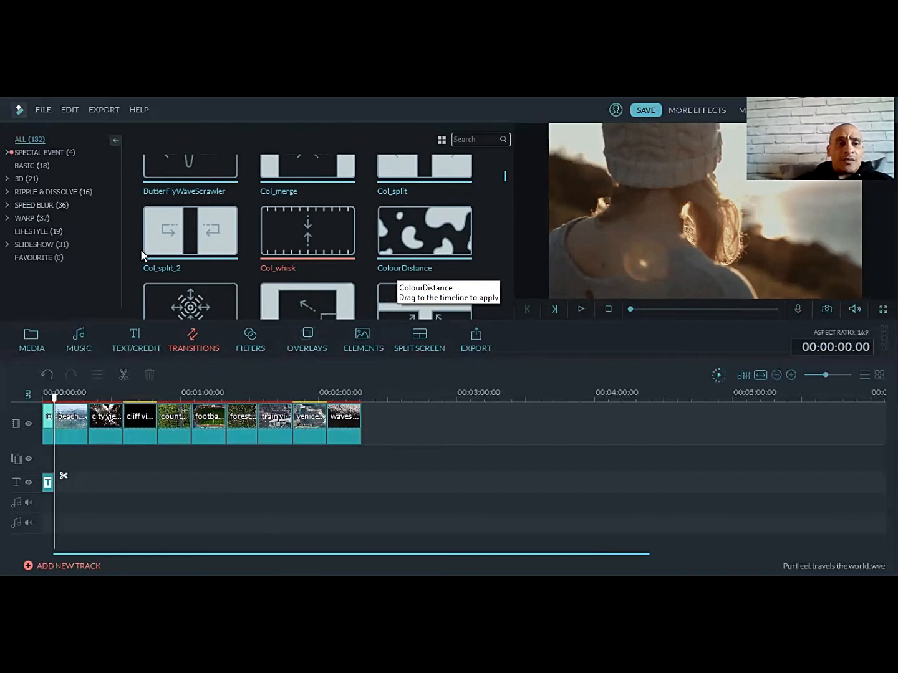
scroll(140, 249, "down", 1)
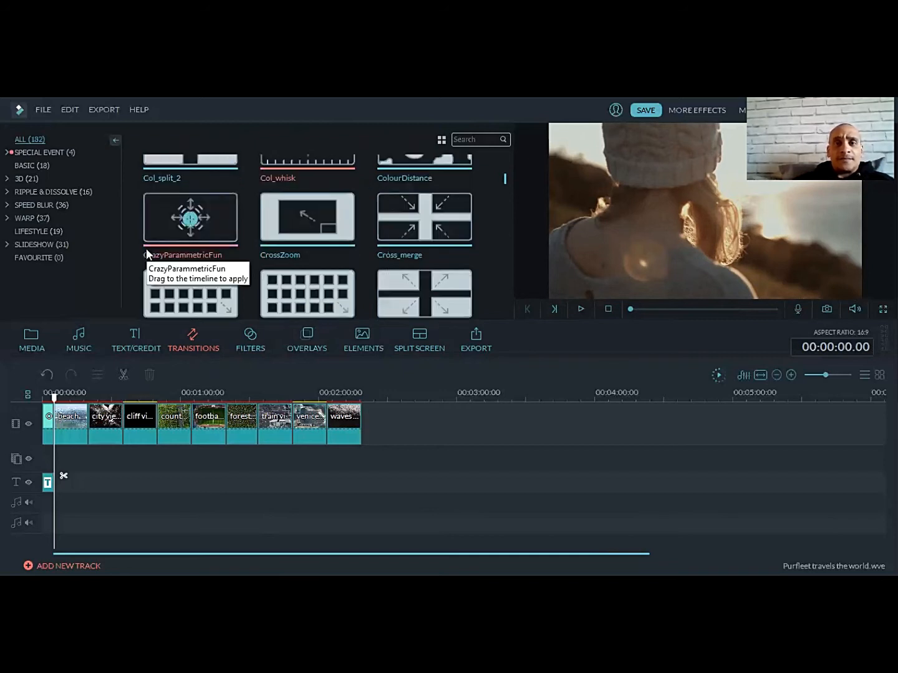
left_click(146, 251)
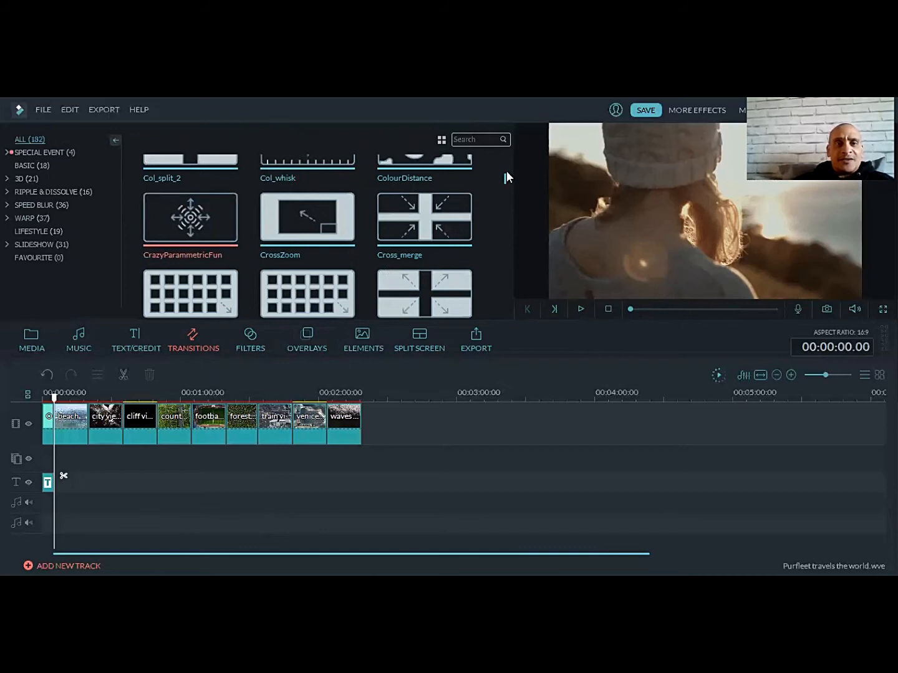
Step: Find the ColourDistance transition in the library and preview it
scroll(506, 171, "up", 2)
scroll(391, 274, "down", 1)
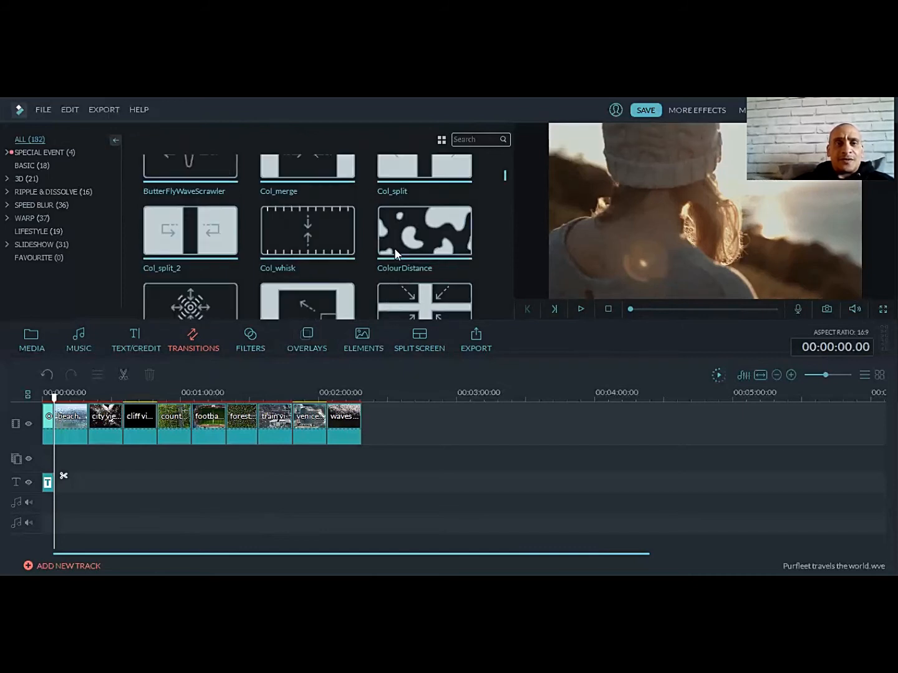
scroll(394, 249, "down", 1)
left_click(395, 247)
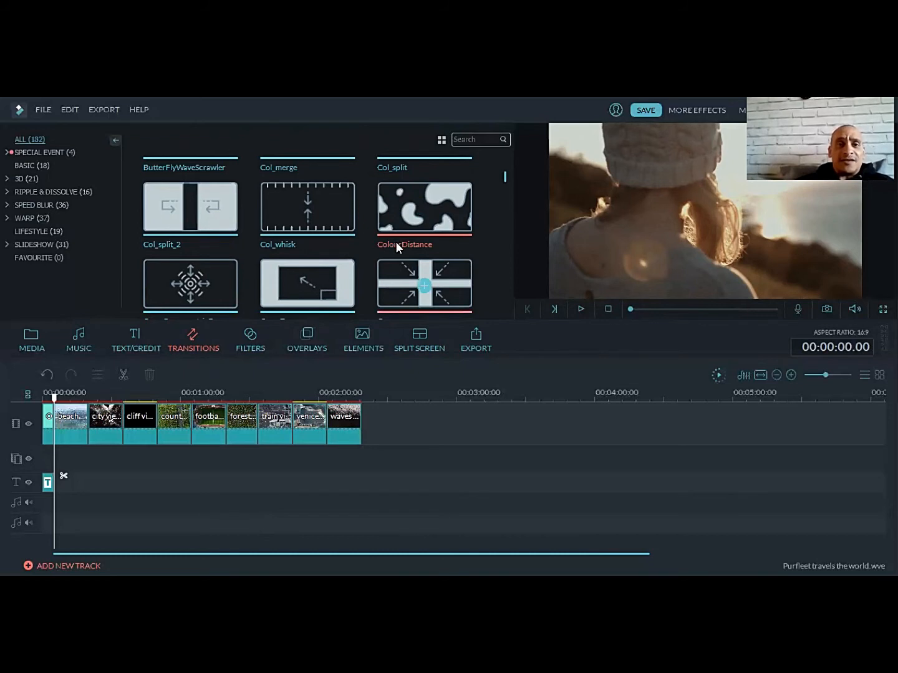
left_click(395, 246)
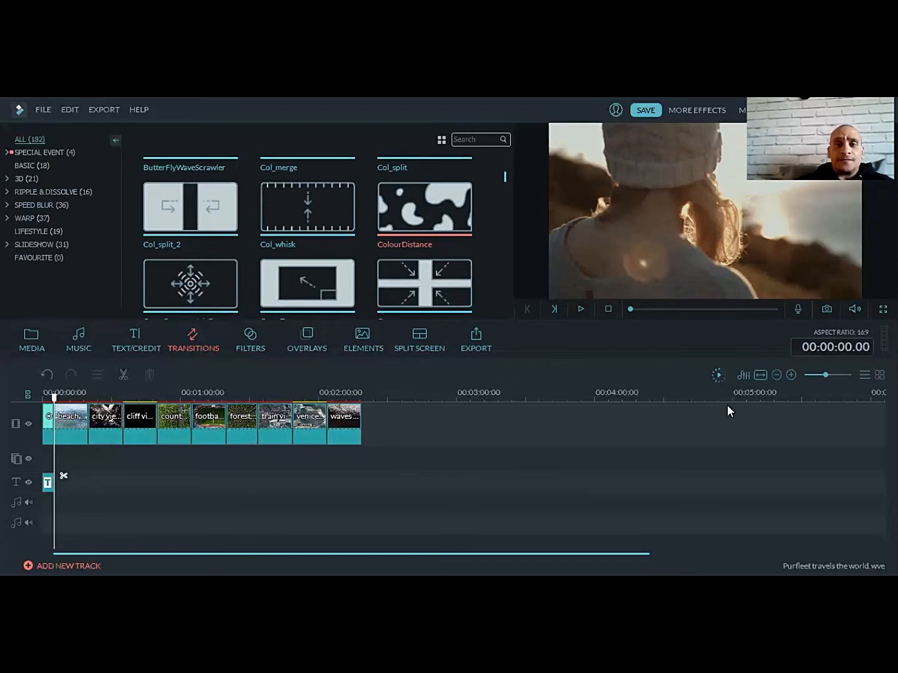
Step: Add the ColourDistance transition to every join between the clips and to the end of the waves clip
mouse_move(53, 399)
left_mouse_down()
mouse_move(358, 397)
mouse_move(68, 397)
left_mouse_up()
left_click(424, 211)
left_click(424, 210)
left_click(425, 210)
left_click(421, 209)
left_click(425, 211)
left_click(423, 208)
left_click(426, 210)
left_click(424, 210)
left_click(424, 210)
left_click(424, 208)
left_click(427, 205)
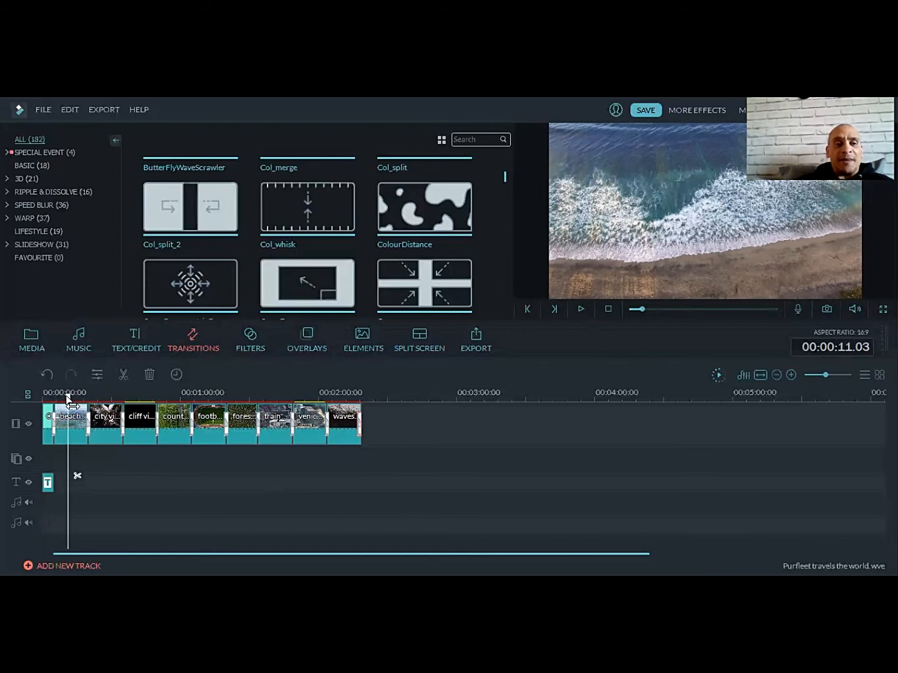
Step: Add Title 30 from the titles library to the title track at 15 seconds, under the beach clip
left_click_drag(68, 399, 117, 397)
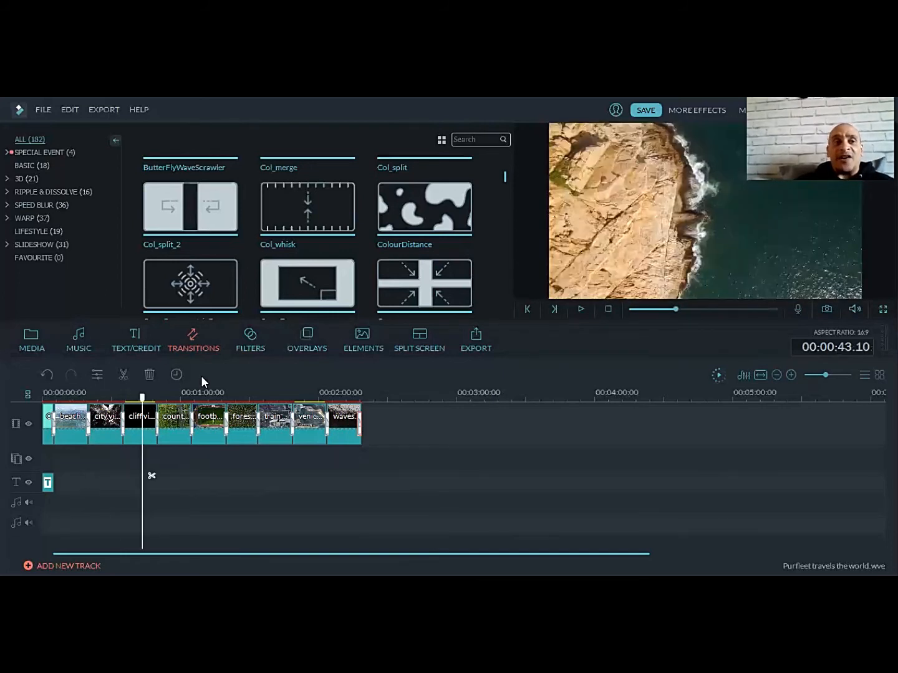
left_click_drag(142, 398, 65, 394)
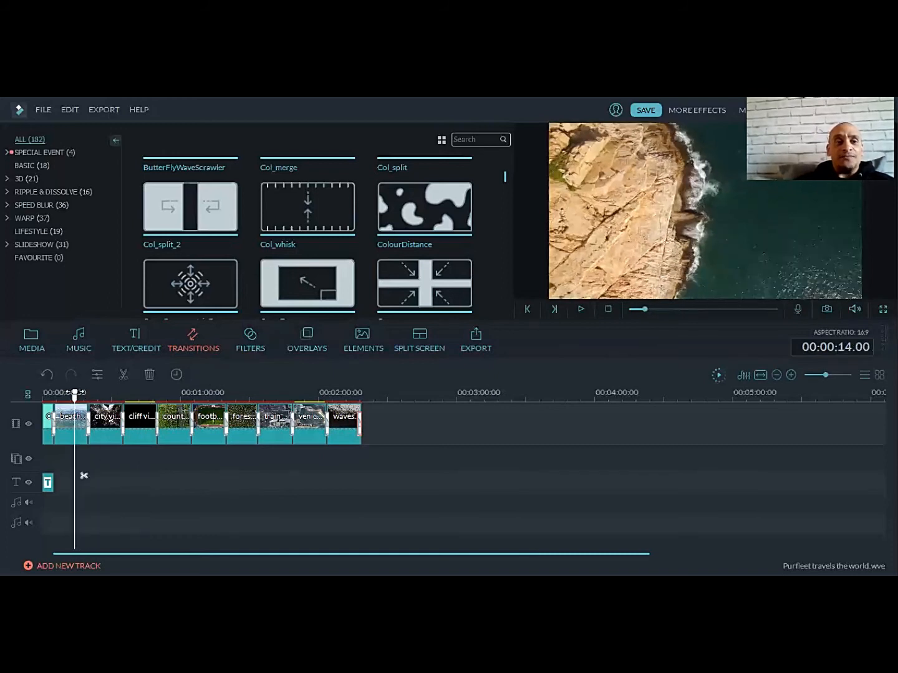
left_click(126, 342)
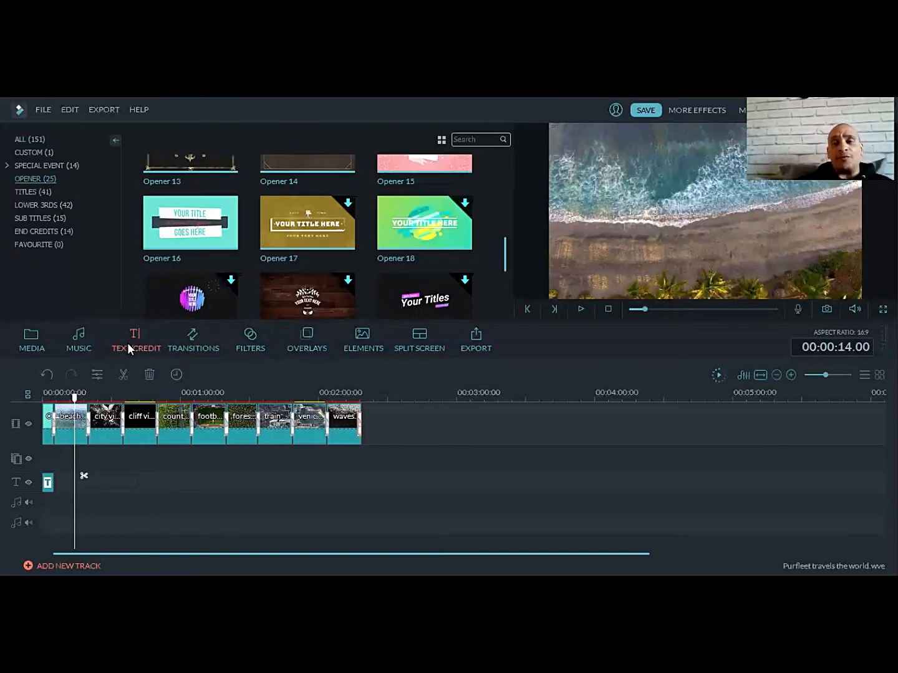
left_click(24, 192)
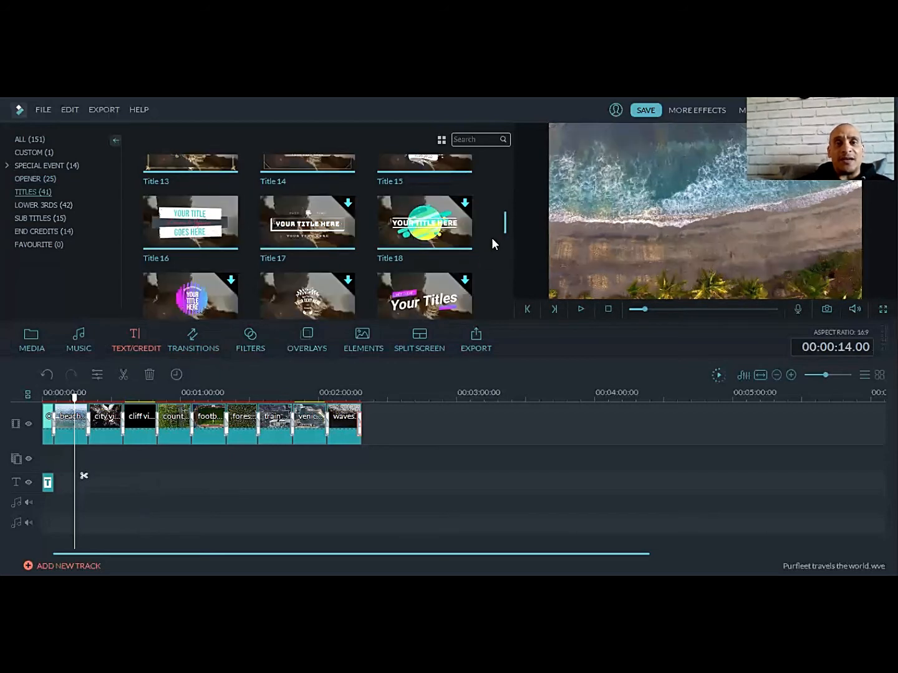
left_click_drag(506, 228, 500, 266)
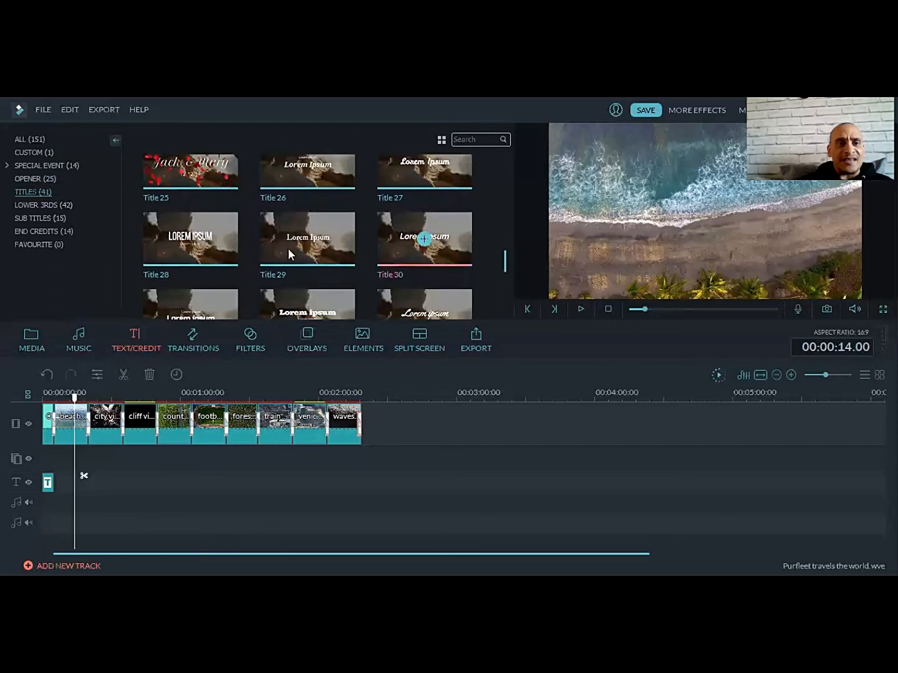
mouse_move(441, 238)
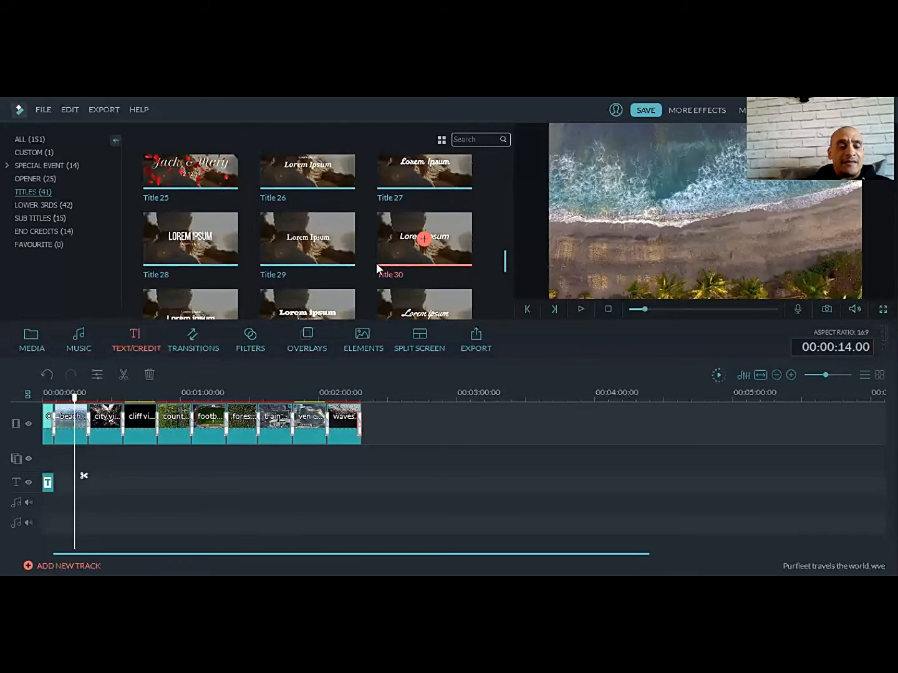
left_click_drag(72, 460, 75, 487)
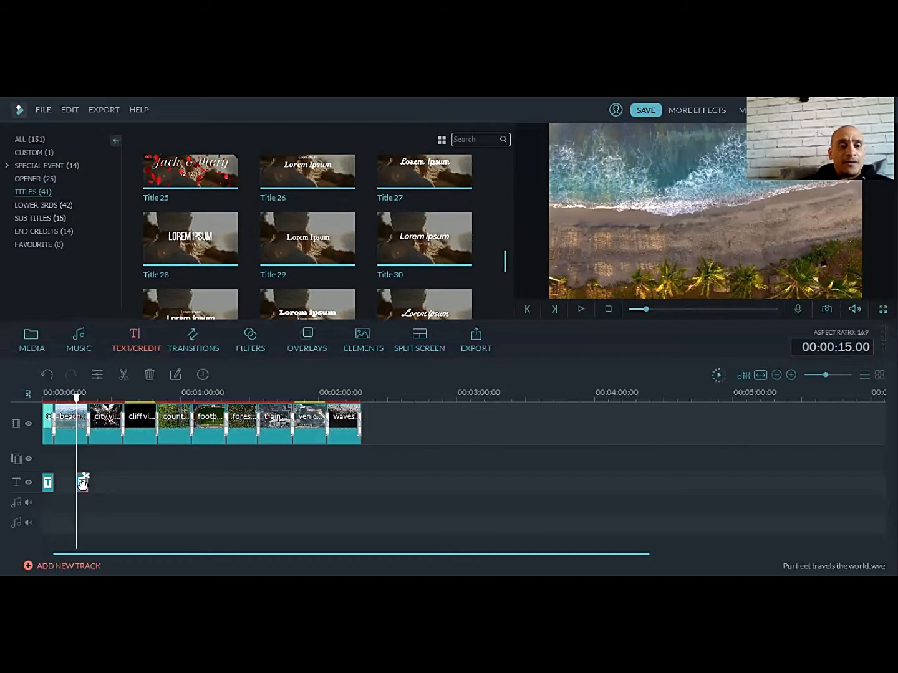
Step: Move the new title to start at 5 seconds and stretch it to 20 seconds so it spans the beach clip
left_click_drag(81, 483, 65, 483)
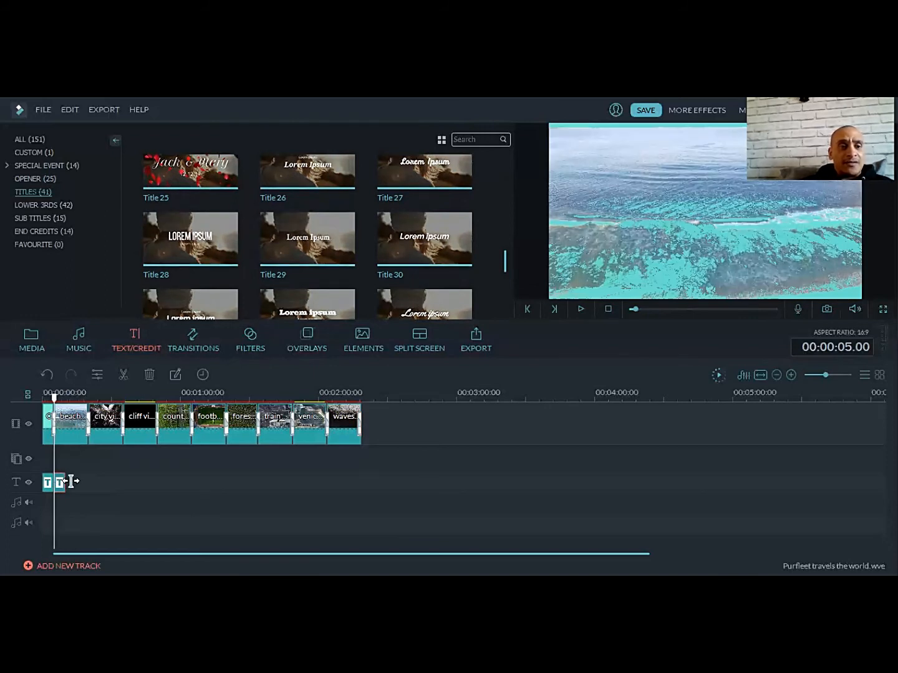
left_click_drag(71, 480, 83, 481)
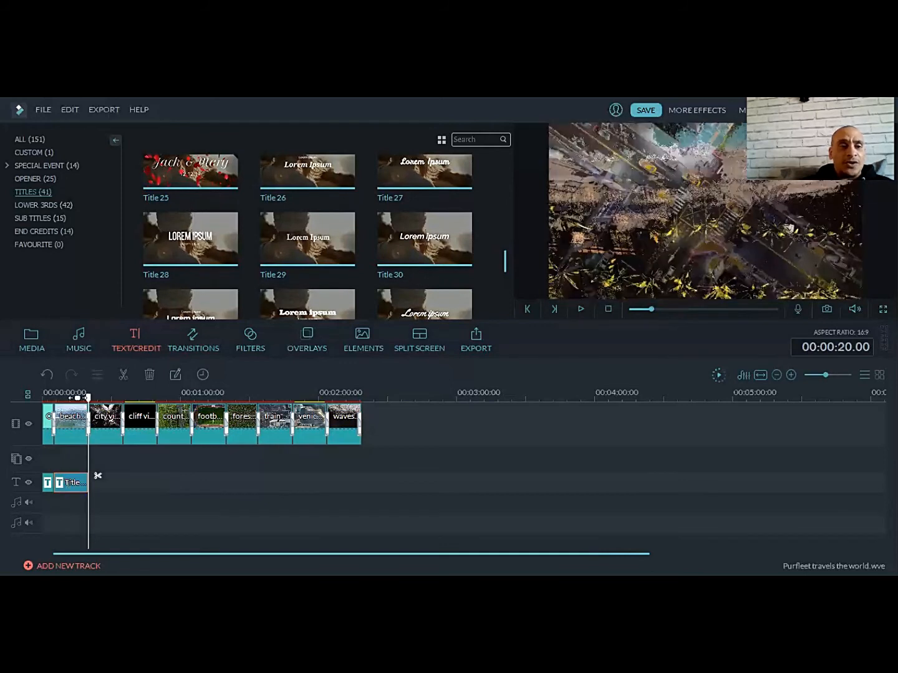
left_click_drag(88, 400, 67, 400)
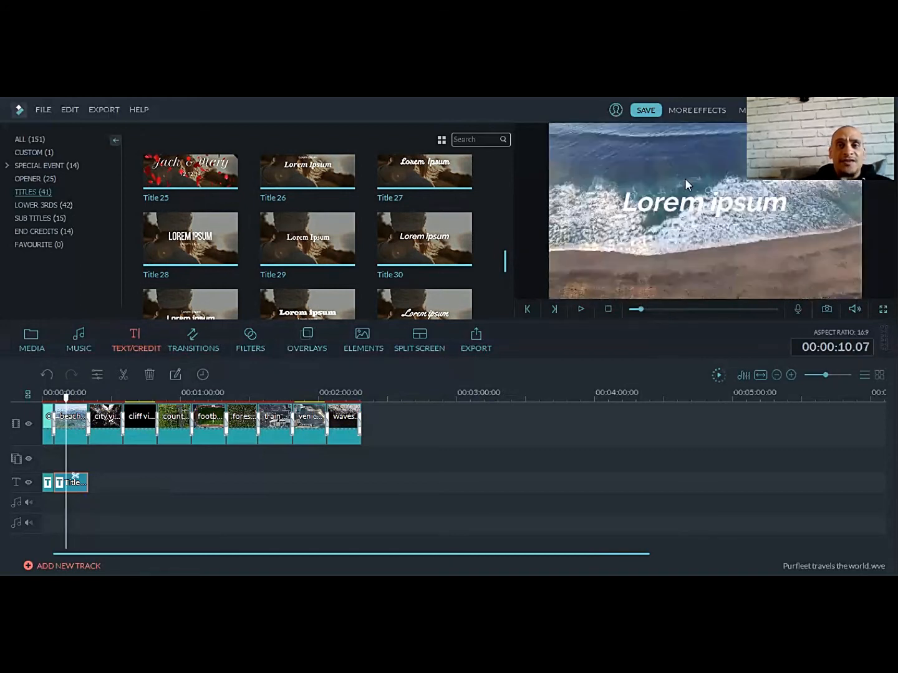
Step: Open the beach title for editing, move its main text to the frame's upper-left corner and set the font size to 48
double_click(654, 207)
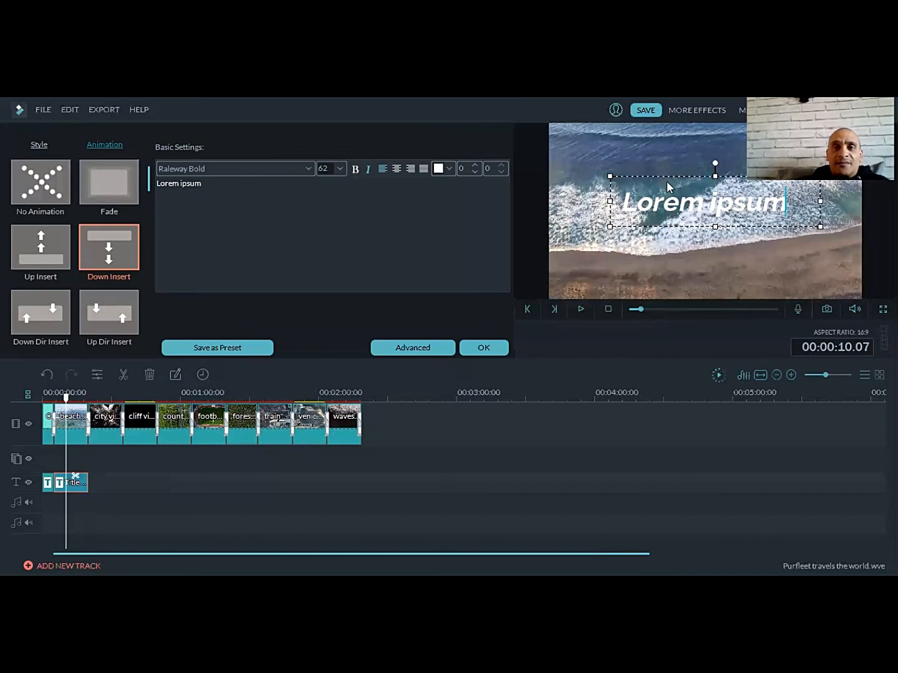
left_click_drag(667, 175, 609, 123)
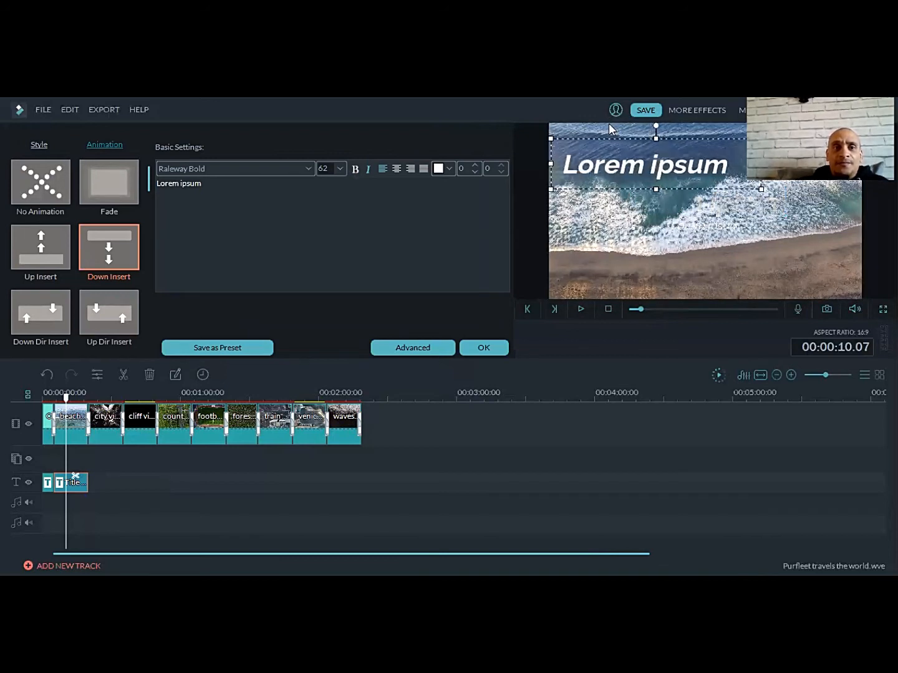
left_click(339, 169)
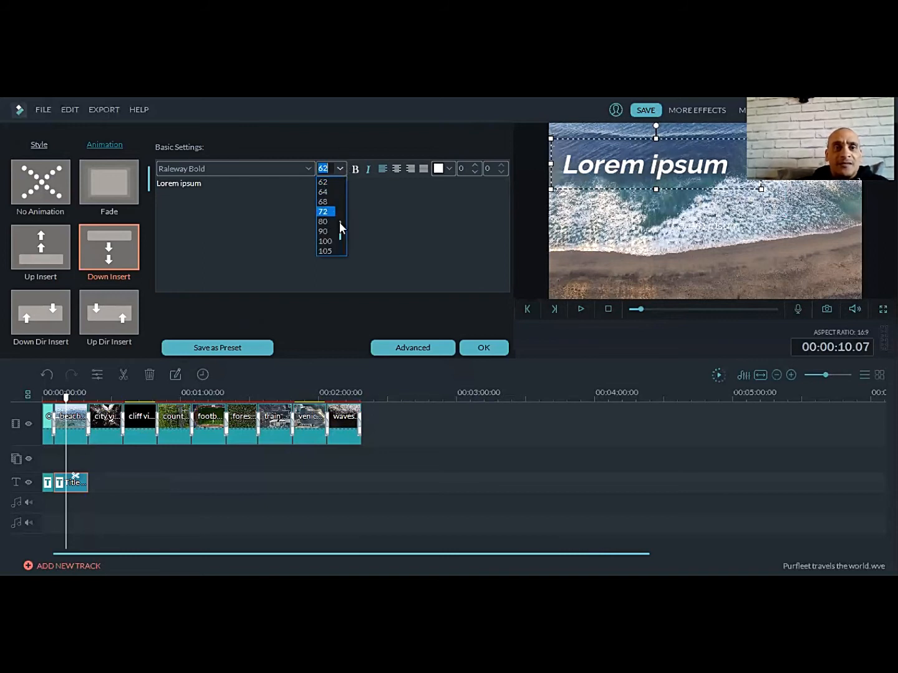
left_click_drag(340, 223, 339, 215)
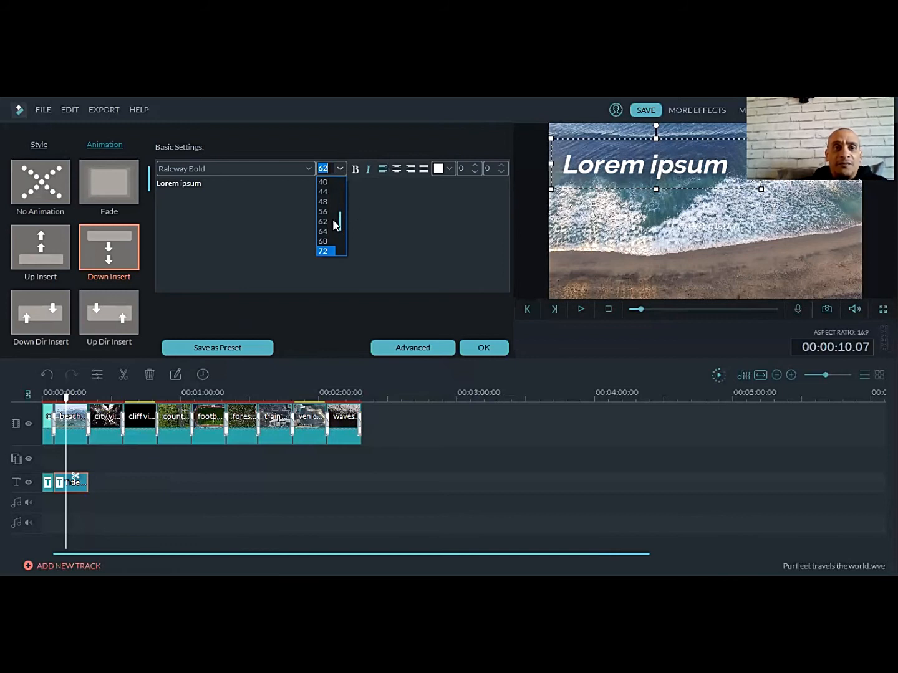
left_click(332, 203)
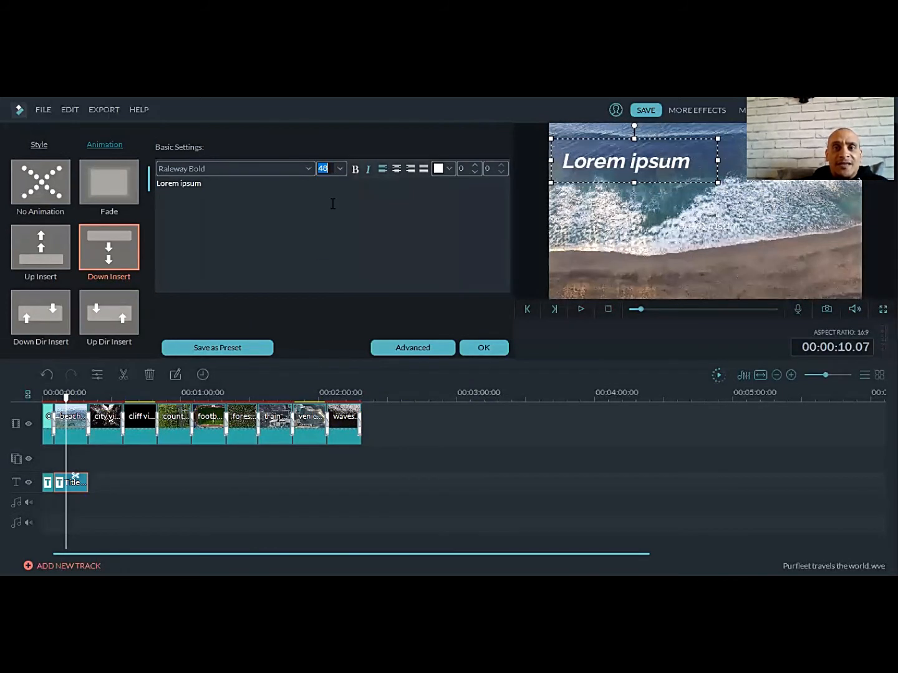
Step: Replace the placeholder text of the title's main line with "Beach"
left_click(204, 183)
double_click(204, 183)
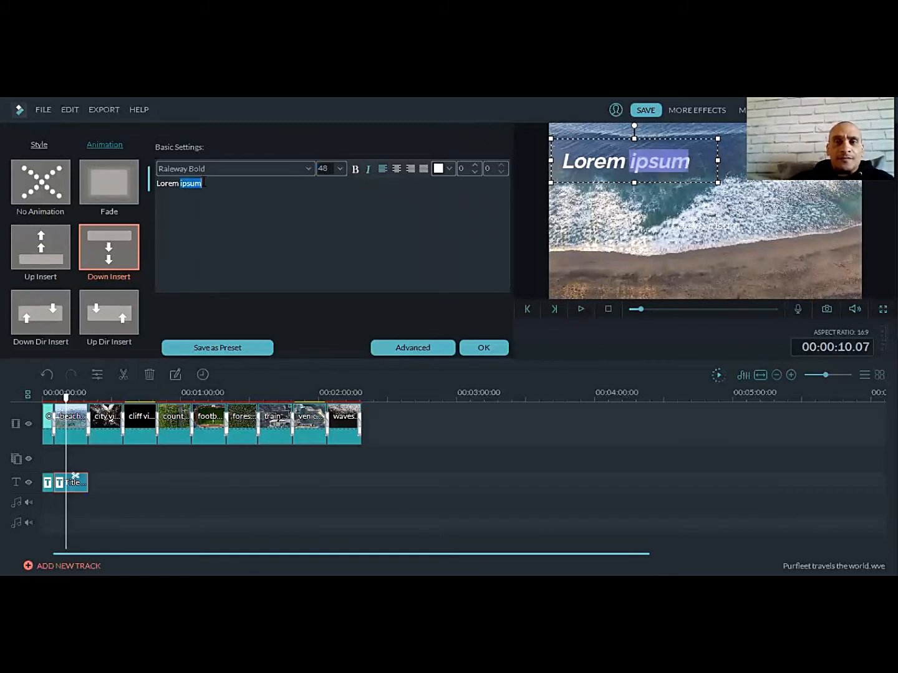
key("BackSpace")
key("BackSpace")
key("BackSpace")
key("BackSpace")
key("BackSpace")
key("BackSpace")
key("BackSpace")
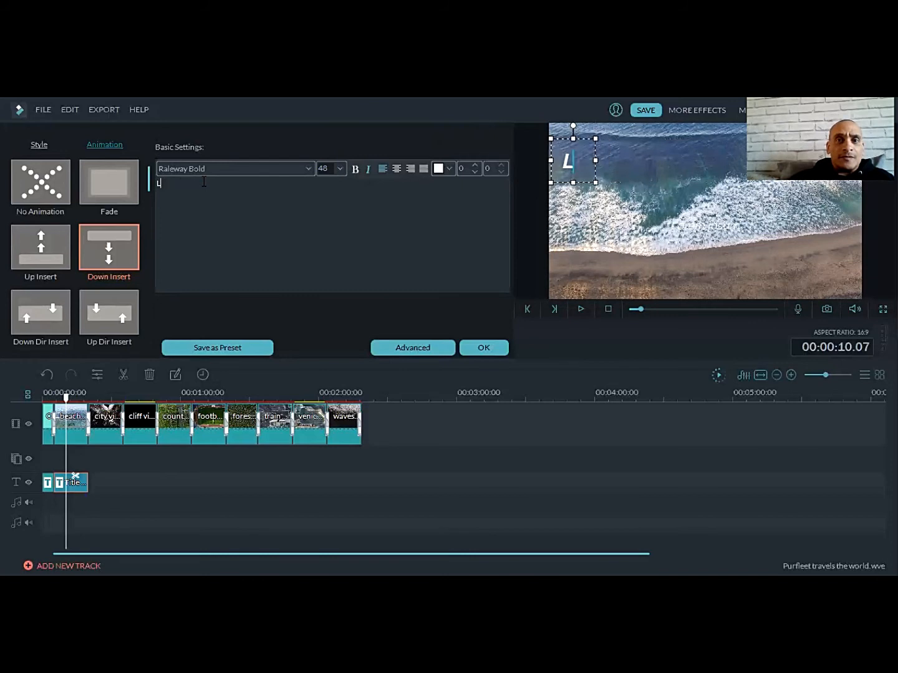
type("bEACH")
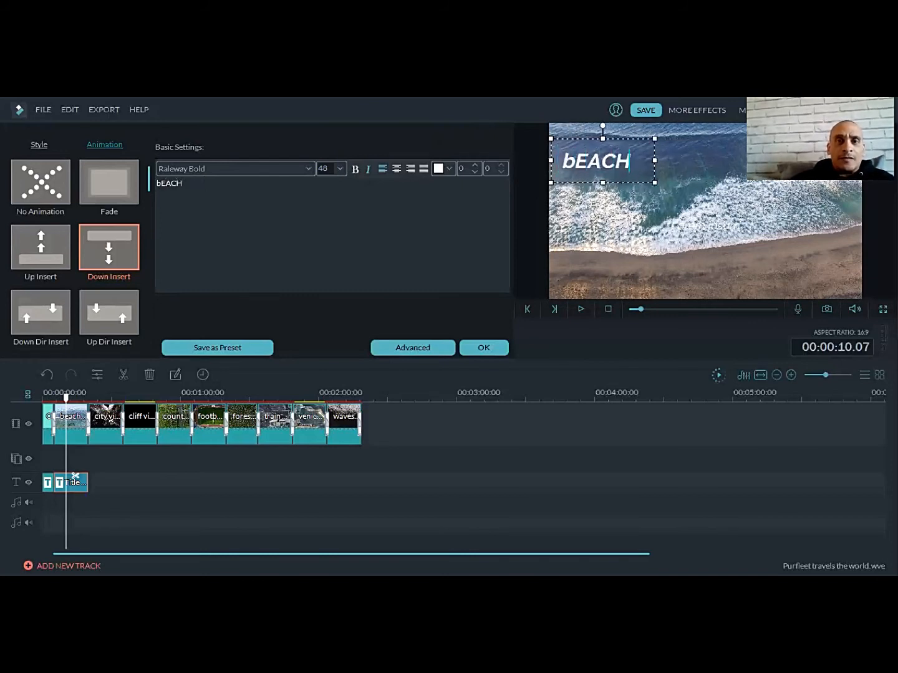
key("BackSpace")
key("BackSpace")
key("BackSpace")
key("BackSpace")
key("BackSpace")
type("B")
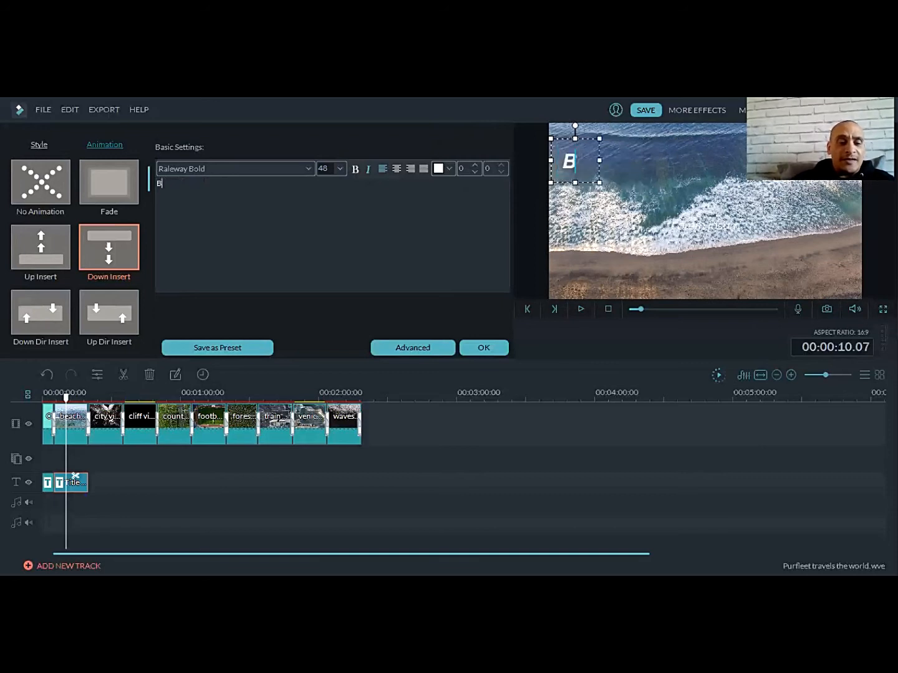
type("each")
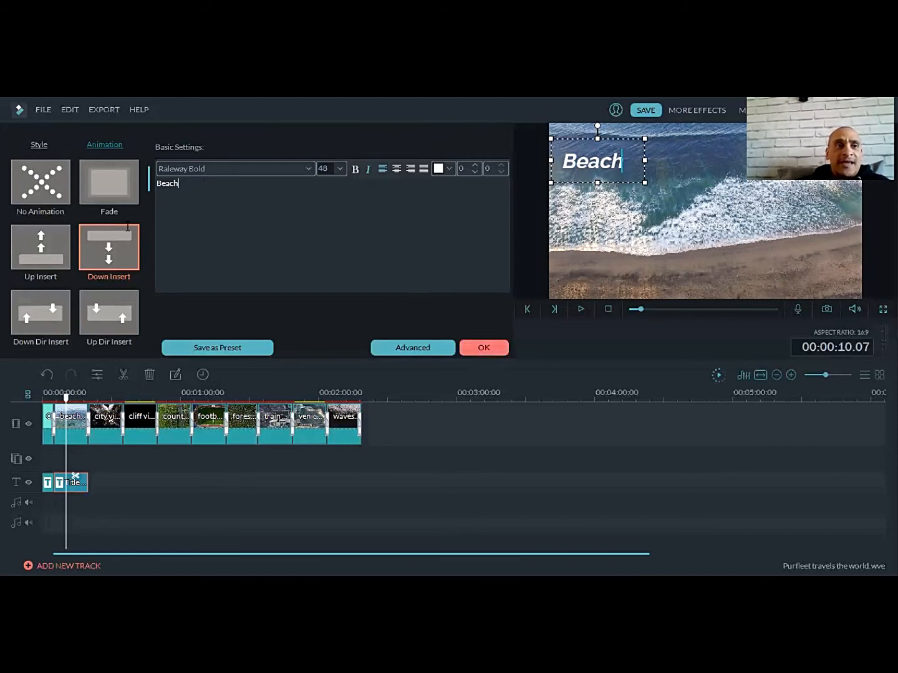
Step: Apply Text style 8 to the "Beach" text and accept the title changes
left_click(37, 144)
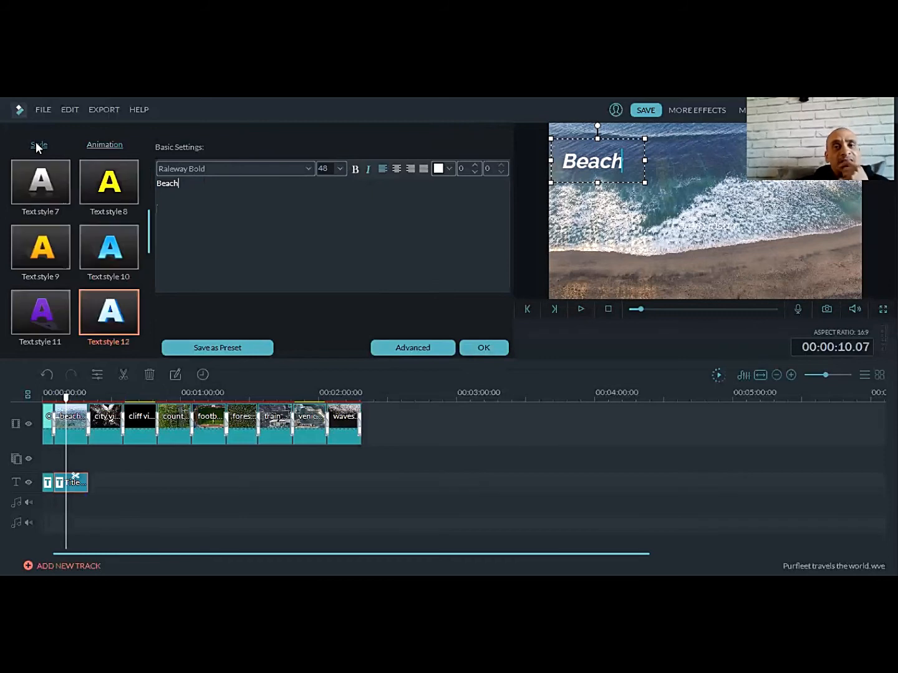
left_click(106, 185)
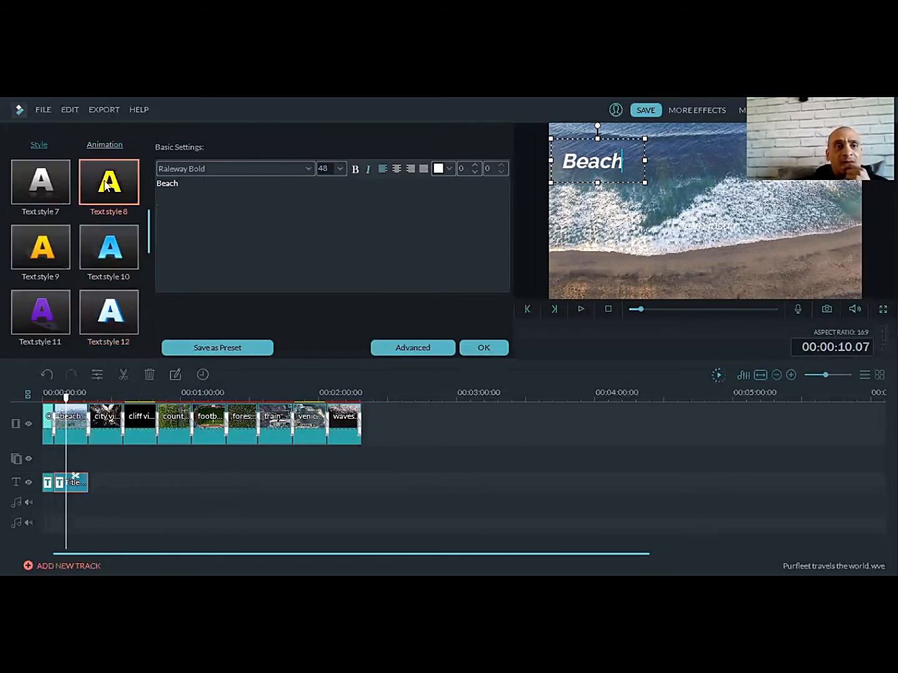
double_click(106, 185)
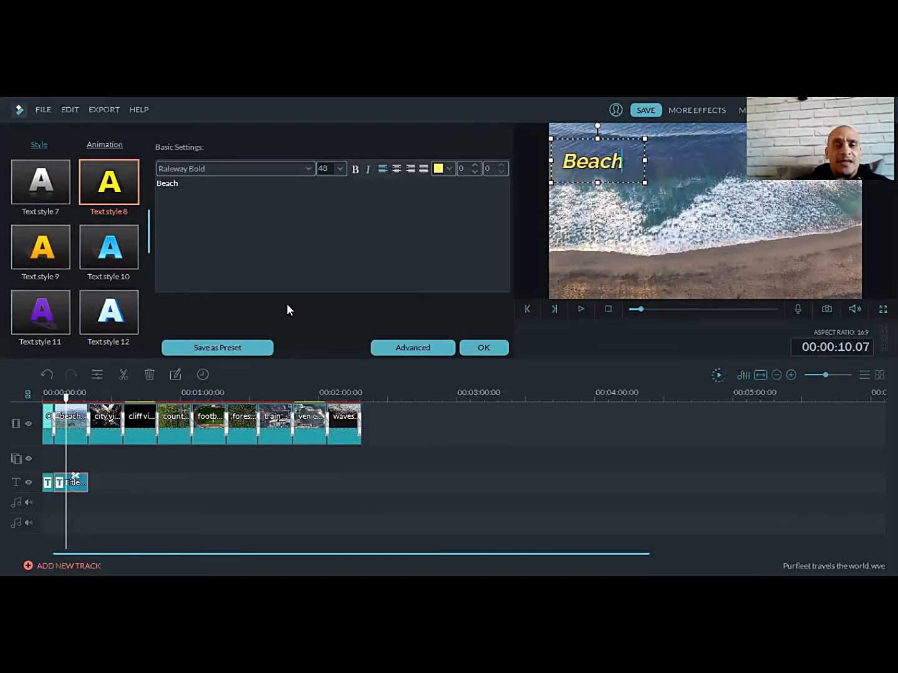
left_click(482, 349)
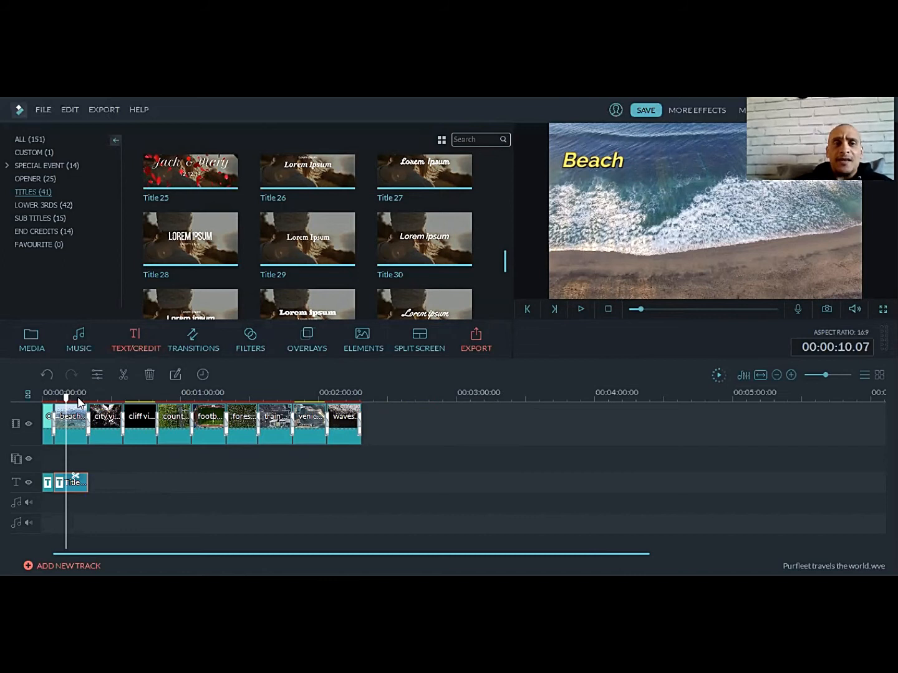
Step: View the export settings for the video, close them and save the project
left_click(476, 339)
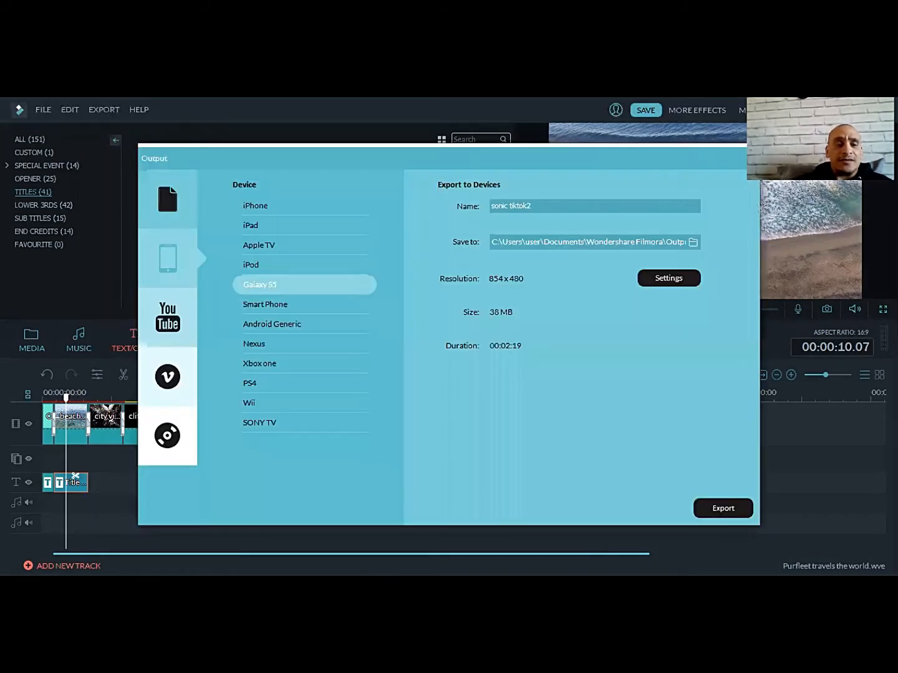
left_click(750, 159)
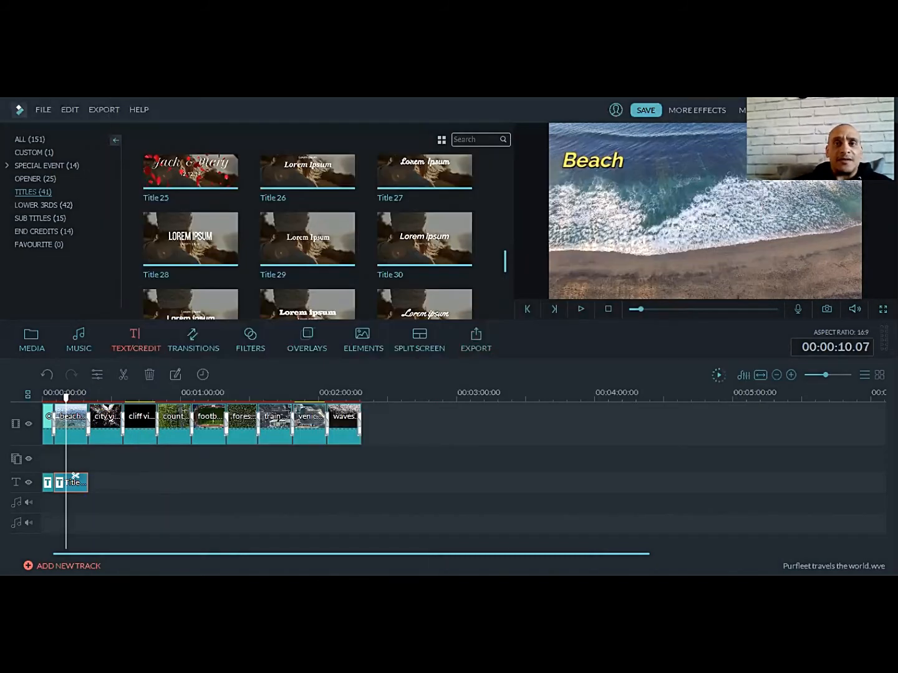
left_click(644, 110)
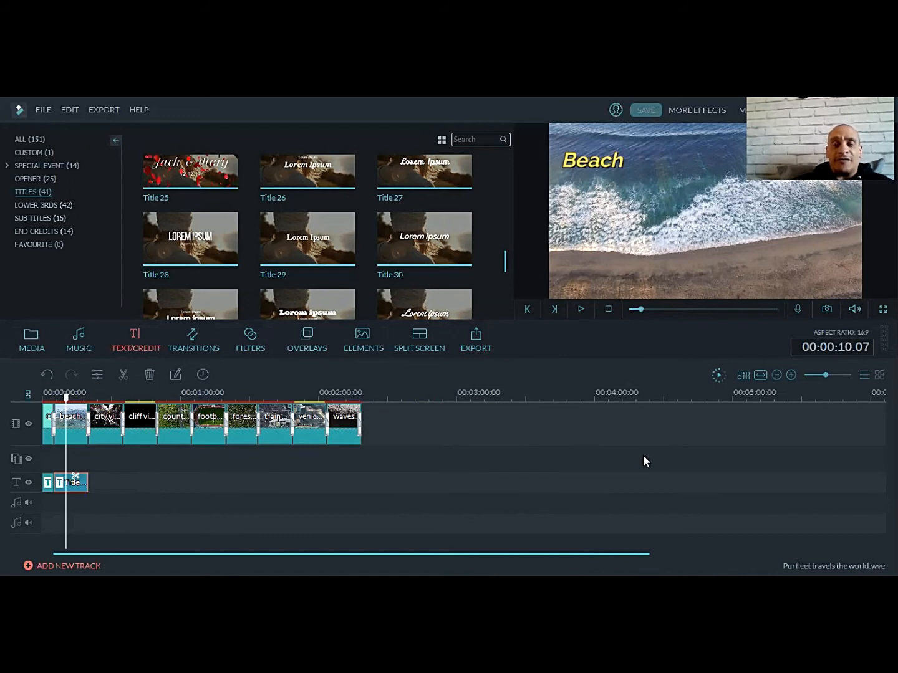
Step: Add a Title 30 under each remaining clip from city view to waves, each spanning its clip's length
left_click(95, 396)
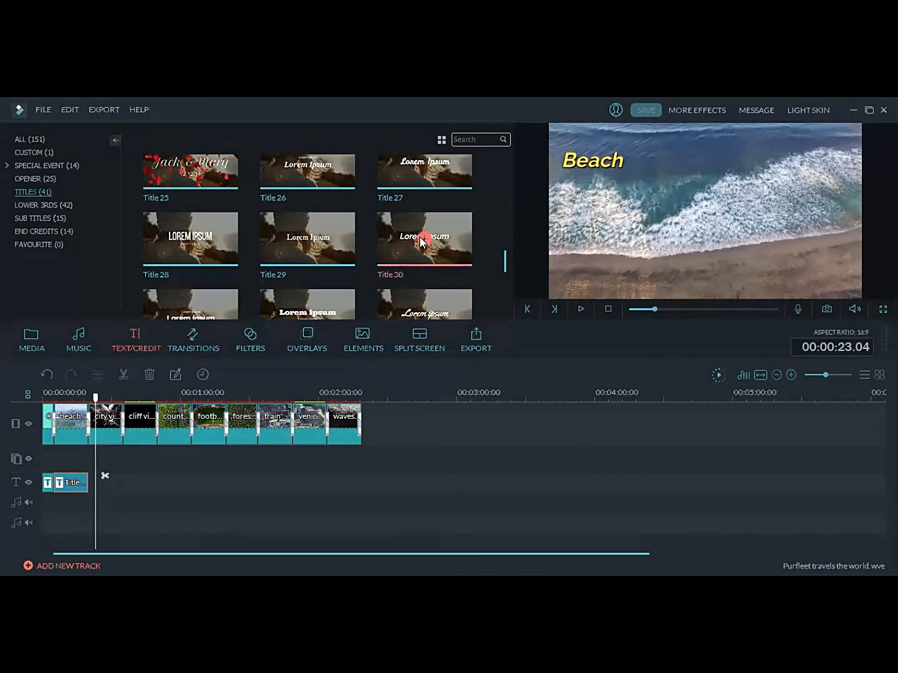
left_click(135, 397)
left_click(159, 396)
left_click(194, 396)
left_click(226, 398)
left_click_drag(425, 239, 232, 482)
left_click_drag(226, 398, 259, 398)
left_click_drag(423, 238, 265, 480)
left_click_drag(258, 398, 293, 398)
left_click_drag(423, 239, 300, 477)
left_click_drag(294, 398, 328, 397)
left_click_drag(424, 239, 336, 478)
left_click(67, 397)
left_click_drag(104, 483, 361, 482)
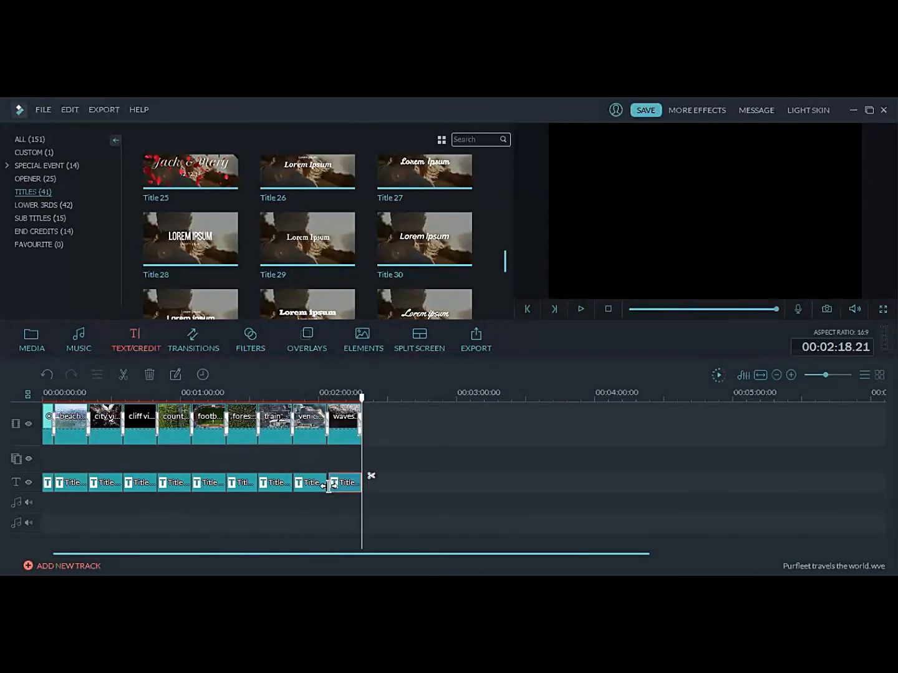
Step: Open the city view title for editing, set its font size to 48 and move the main text to the frame's upper-left corner
double_click(76, 484)
double_click(111, 484)
left_click(340, 168)
left_click(329, 221)
mouse_move(749, 198)
left_mouse_down()
mouse_move(646, 227)
mouse_move(588, 186)
left_mouse_up()
Step: Replace the main placeholder text with "City View" and apply Text style 9 to it
left_click(208, 182)
key("BackSpace")
key("BackSpace")
key("BackSpace")
key("BackSpace")
key("BackSpace")
key("BackSpace")
key("BackSpace")
key("BackSpace")
key("BackSpace")
key("BackSpace")
key("BackSpace")
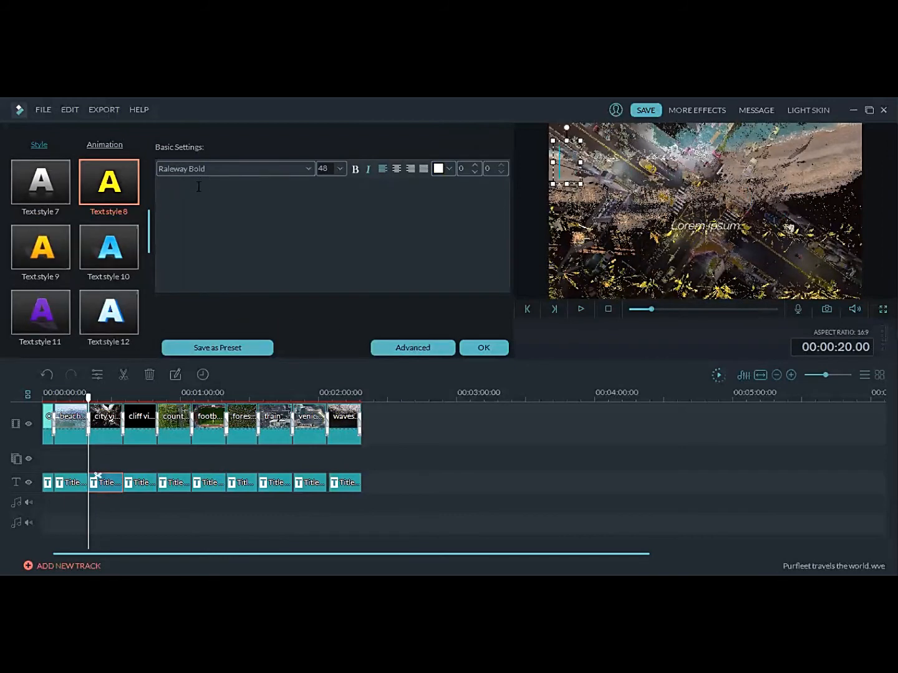
type("City View")
double_click(53, 243)
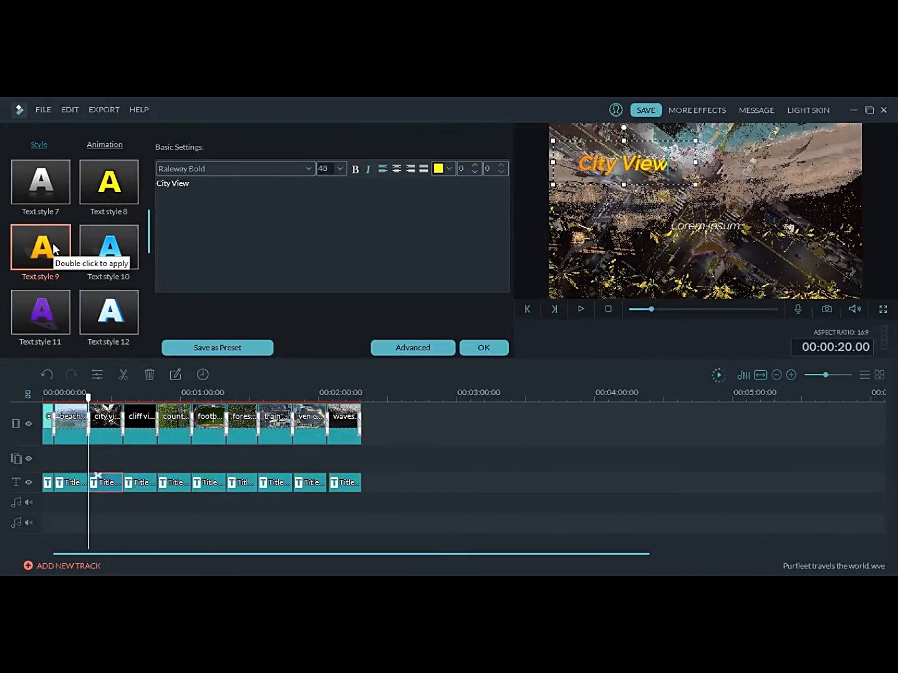
Step: Accept the City View title, open the cliff view title for editing and give its main text a smaller font size
left_click(484, 348)
double_click(136, 485)
left_click(339, 168)
left_click_drag(340, 228, 340, 218)
left_click(323, 212)
Step: Replace the cliff title's main placeholder text with "Cliff View" and apply Text style 12 to it
left_click(208, 183)
key("BackSpace")
key("BackSpace")
key("BackSpace")
key("BackSpace")
key("BackSpace")
key("BackSpace")
key("BackSpace")
key("BackSpace")
key("BackSpace")
key("BackSpace")
key("BackSpace")
type("Cliff View")
double_click(109, 255)
double_click(108, 311)
left_click(480, 349)
Step: Open the beach title for editing and add "view" to its text
double_click(70, 483)
left_click(193, 183)
type("view")
Step: Open the countryside title for editing, move its main text to the frame's upper-left corner and set the font size to 48
double_click(176, 483)
left_click_drag(658, 180, 594, 118)
left_click(339, 168)
left_click_drag(341, 228, 340, 218)
left_click(325, 249)
Step: Replace the countryside title's main placeholder text with "Countryside View", readjust its font size and apply Text style 16
left_click(205, 183)
key("BackSpace")
key("BackSpace")
key("BackSpace")
key("BackSpace")
key("BackSpace")
key("BackSpace")
key("BackSpace")
key("BackSpace")
key("BackSpace")
key("BackSpace")
key("BackSpace")
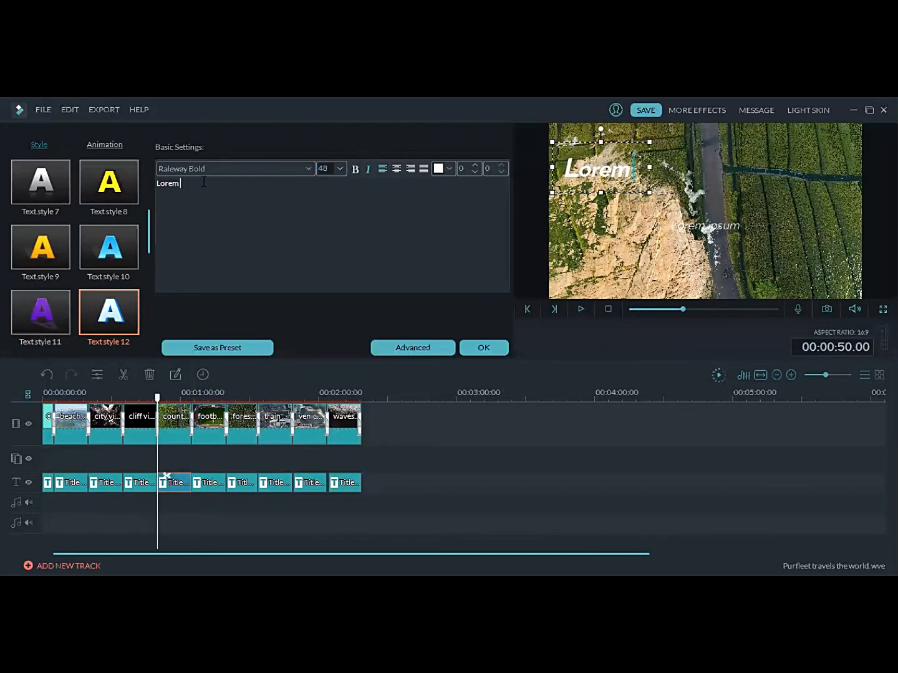
type("Countryside View")
left_click(339, 168)
left_click(326, 248)
scroll(93, 280, "down", 2)
double_click(93, 314)
left_click(484, 347)
Step: Open the football title for editing, set its font size to 48 and move the main text to the frame's upper-left corner
double_click(210, 484)
left_click(339, 169)
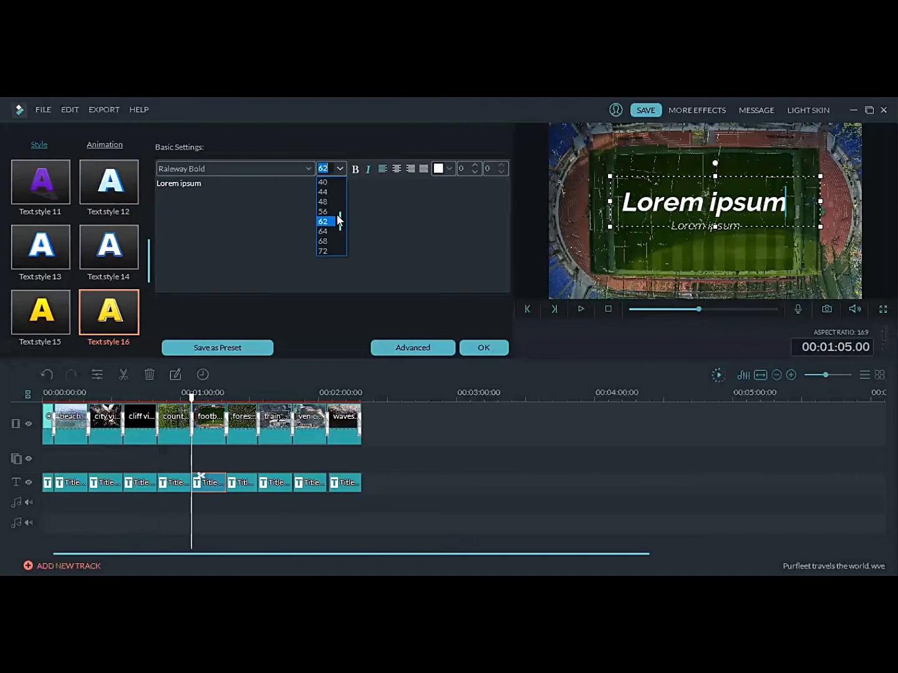
left_click(331, 221)
left_click_drag(637, 181, 585, 109)
Step: Replace the main placeholder with "Football Stadium View" in Text style 13, place it low in the frame and play the title briefly
left_click(240, 182)
key("BackSpace")
key("BackSpace")
key("BackSpace")
key("BackSpace")
key("BackSpace")
key("BackSpace")
key("BackSpace")
key("BackSpace")
key("BackSpace")
key("BackSpace")
key("BackSpace")
type("Football Stadium View")
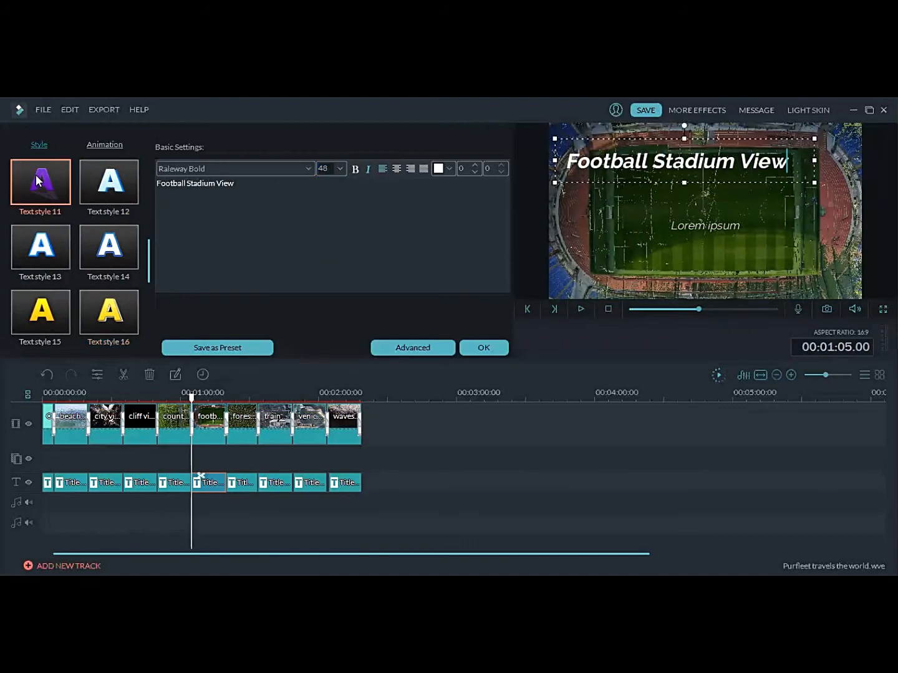
double_click(41, 246)
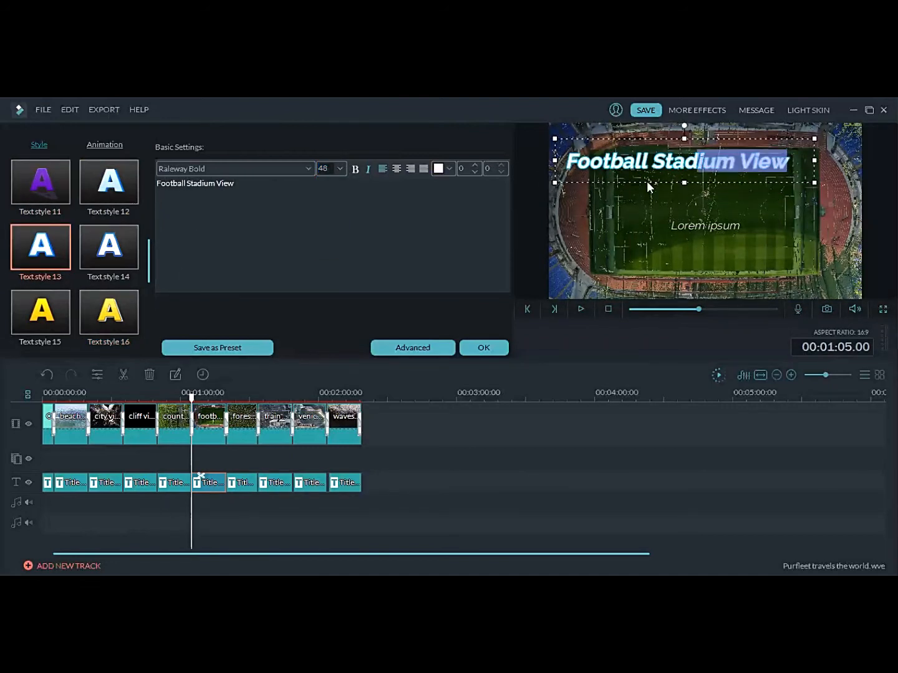
left_click(580, 309)
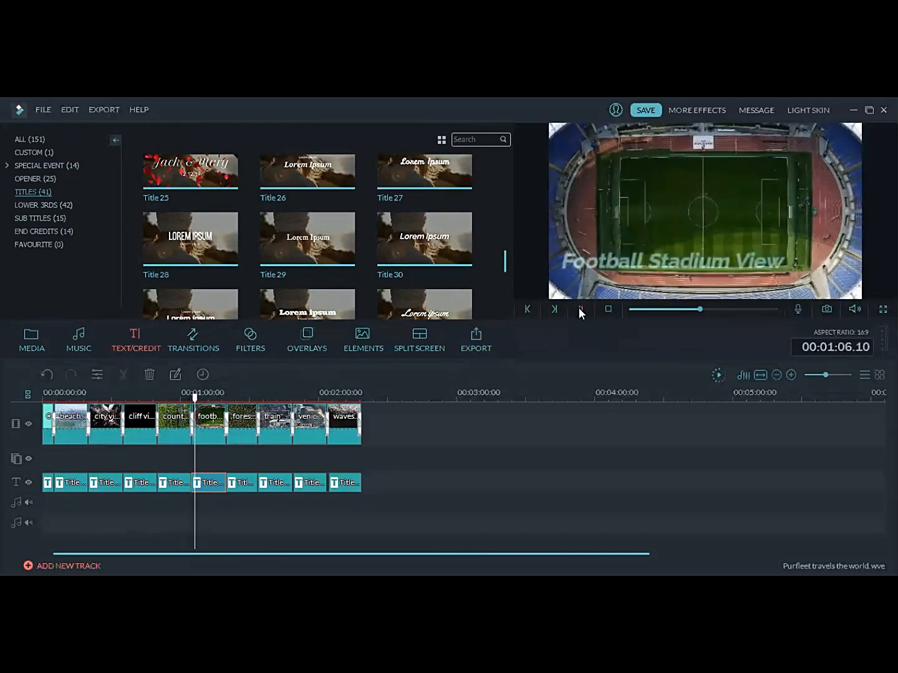
left_click(580, 310)
Step: Open the forest title for editing, set its font size to 48 and move the main text toward the frame's upper-left corner
double_click(244, 483)
left_click(340, 168)
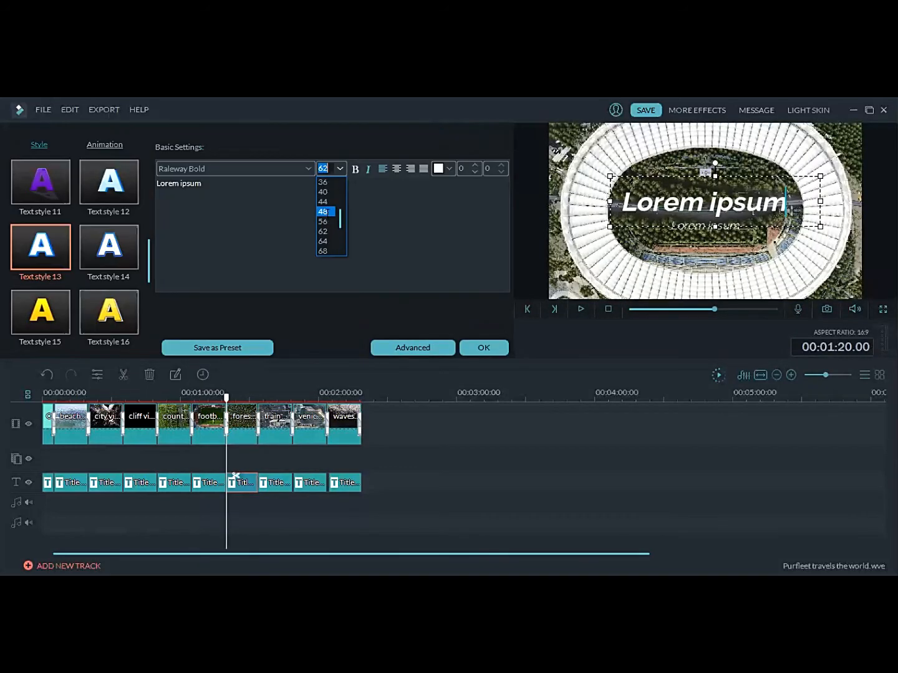
left_click(324, 211)
left_click_drag(704, 202, 634, 162)
Step: Replace the forest title's main placeholder text with "Forest View"
left_click(202, 185)
key("BackSpace")
key("BackSpace")
key("BackSpace")
key("BackSpace")
key("BackSpace")
key("BackSpace")
key("BackSpace")
key("BackSpace")
key("BackSpace")
key("BackSpace")
key("BackSpace")
type("Forest View")
Step: Delete the secondary "Lorem ipsum" placeholder text from the forest title
double_click(716, 219)
key("BackSpace")
key("BackSpace")
key("BackSpace")
key("BackSpace")
key("BackSpace")
key("BackSpace")
key("BackSpace")
key("BackSpace")
key("BackSpace")
key("BackSpace")
key("BackSpace")
Step: Check the football clip with its title in the preview and place the playhead at the start of the train station clip
double_click(208, 441)
left_click(579, 309)
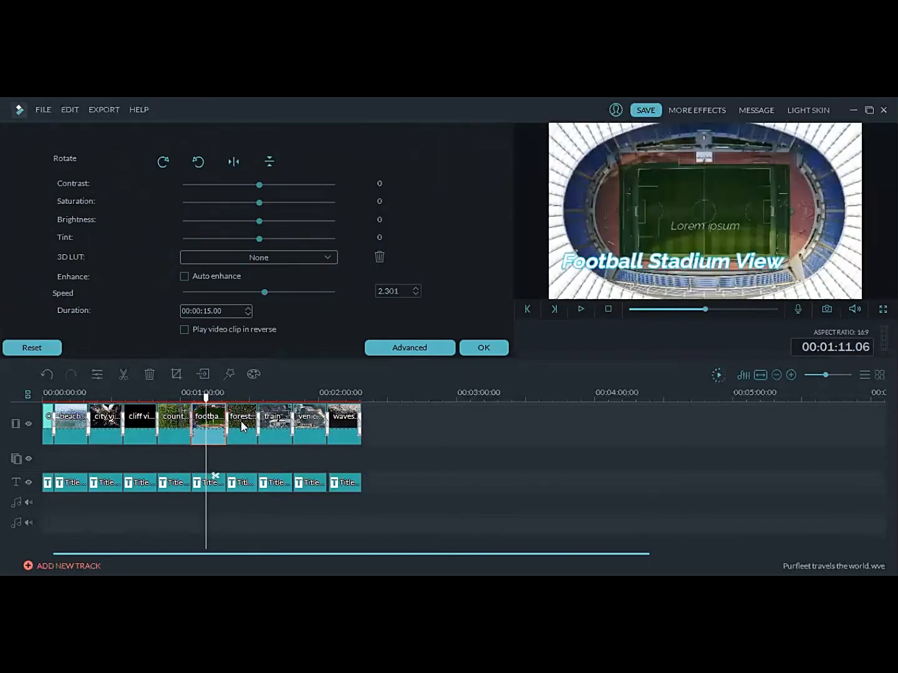
left_click(259, 400)
left_click_drag(259, 402, 261, 399)
Step: Open the train station title for editing and replace its main placeholder text with "Train station View"
double_click(272, 481)
key("BackSpace")
key("BackSpace")
key("BackSpace")
key("BackSpace")
key("BackSpace")
key("BackSpace")
key("BackSpace")
key("BackSpace")
key("BackSpace")
key("BackSpace")
key("BackSpace")
type("Train station View")
Step: Change the train station title's font size, apply a different text style to it and accept the title
left_click(340, 168)
left_click(323, 198)
double_click(41, 182)
scroll(104, 245, "down", 3)
double_click(110, 182)
left_click(480, 346)
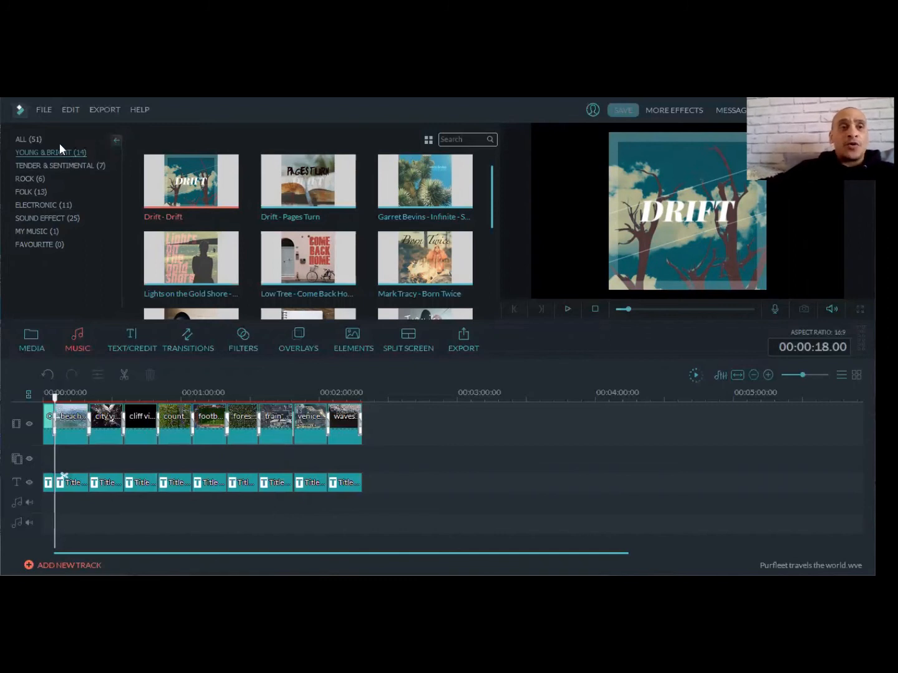
Step: Listen to sound effects in the music library, including Atomic Bomb, Beep, Camera Snaps, Car Horn, Chickens and Cinematic Horn
left_click(38, 216)
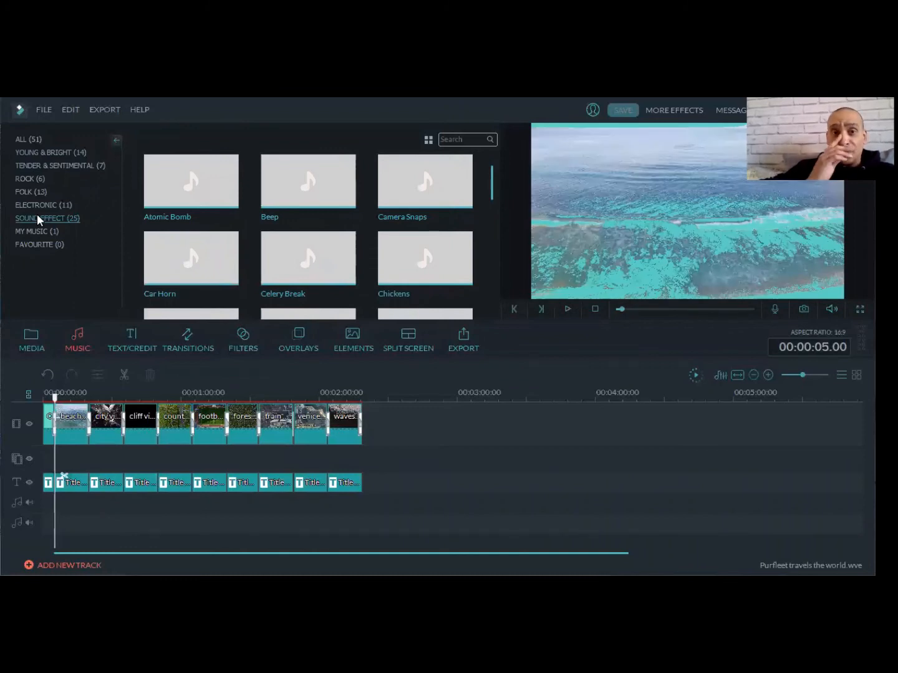
left_click(179, 220)
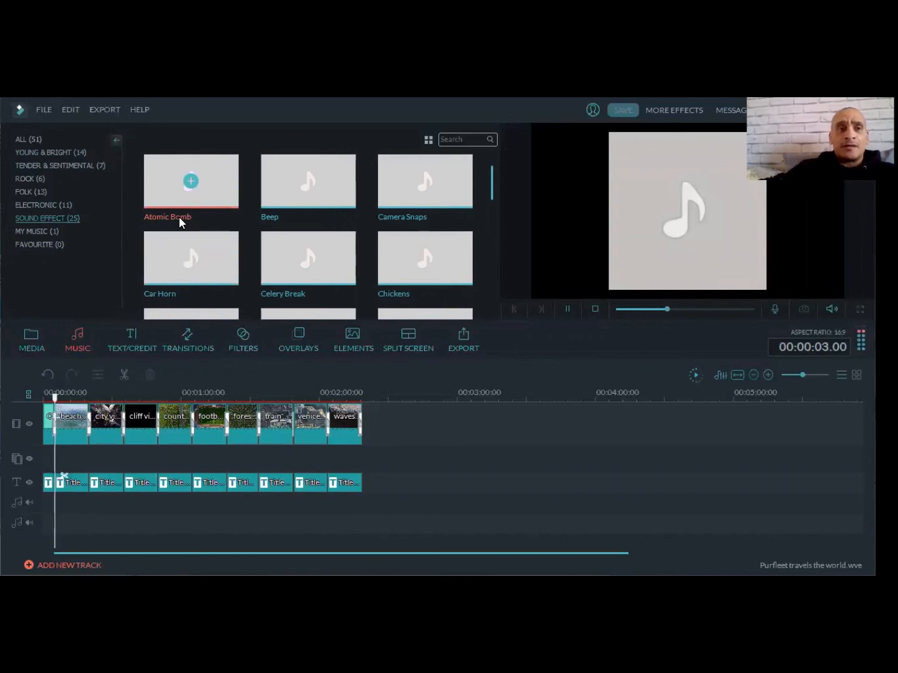
left_click(267, 220)
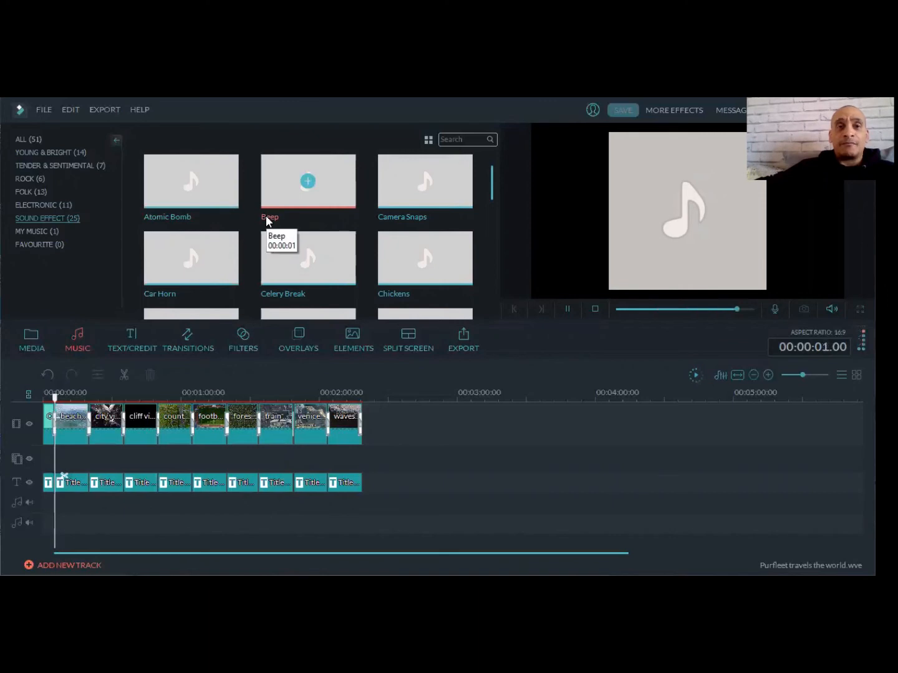
left_click(400, 222)
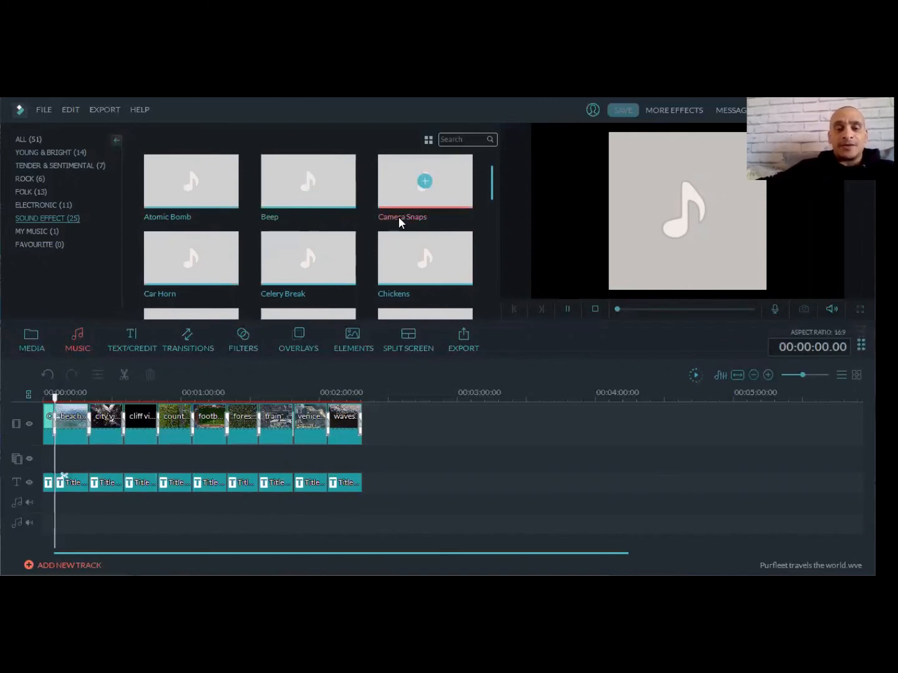
left_click(170, 299)
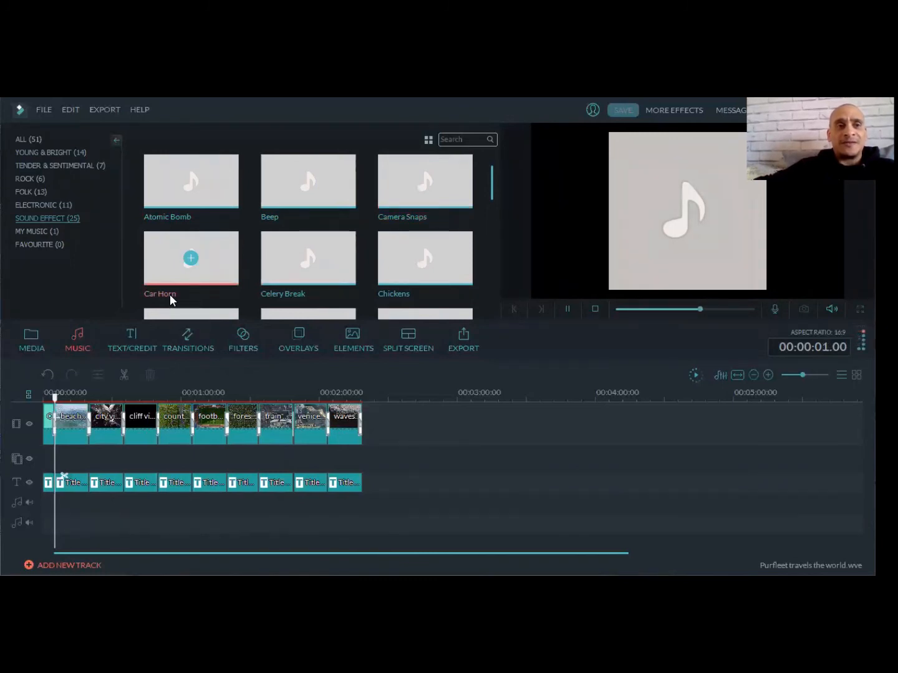
left_click(384, 291)
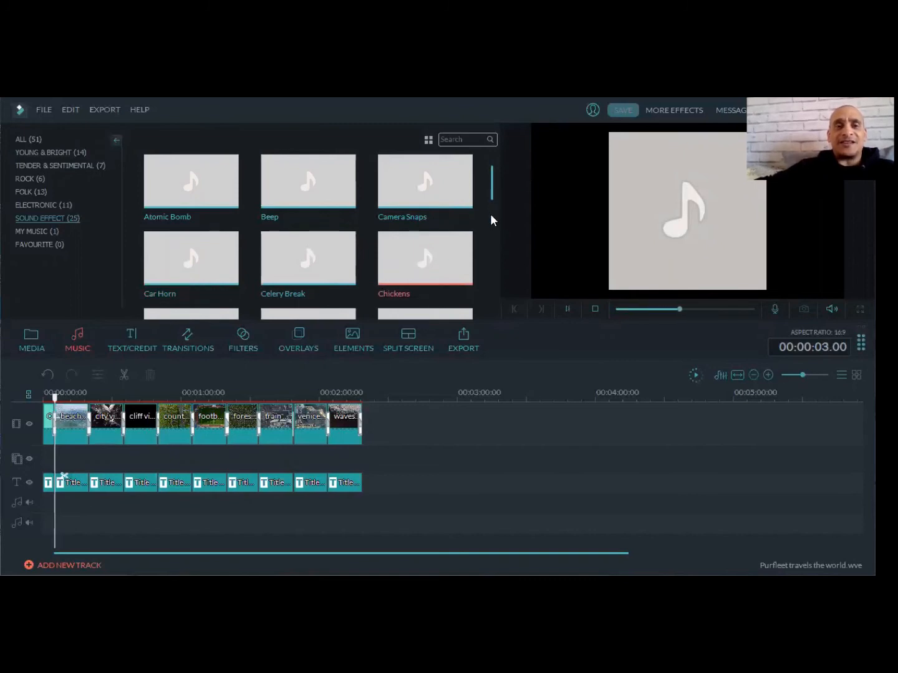
left_click_drag(490, 192, 489, 222)
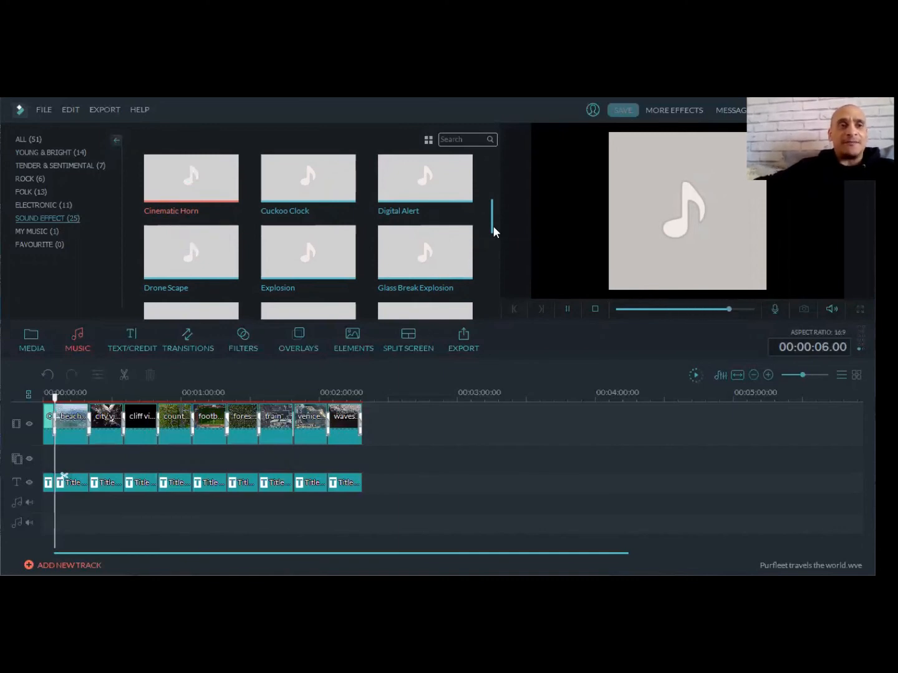
left_click_drag(493, 226, 494, 182)
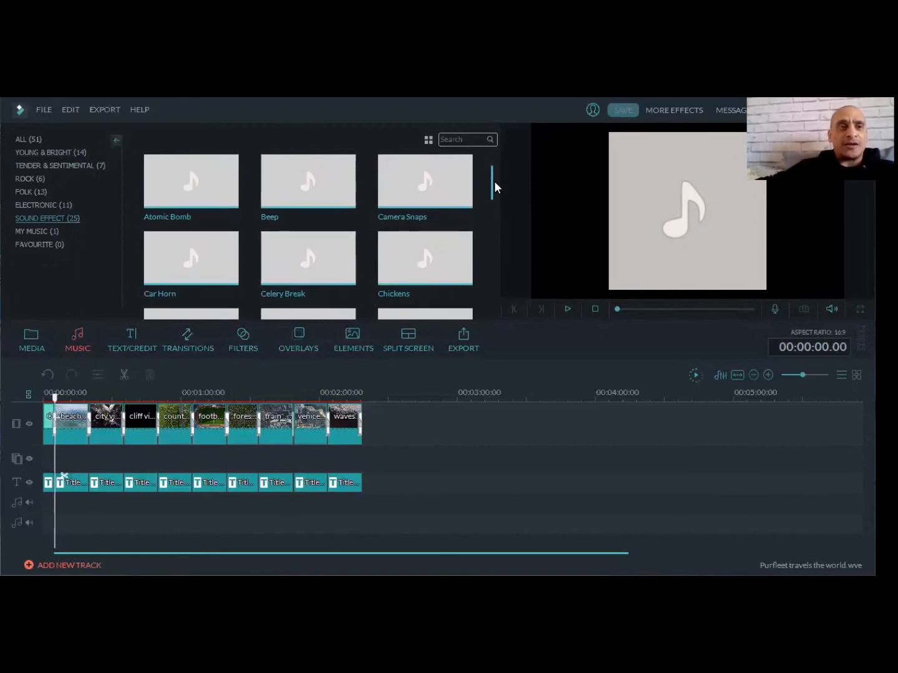
Step: Listen to the Young & Bright music tracks Drift, Pages Turn, Infinite, Born Twice, Come Back Home and Lights on the Gold Shore
left_click(41, 153)
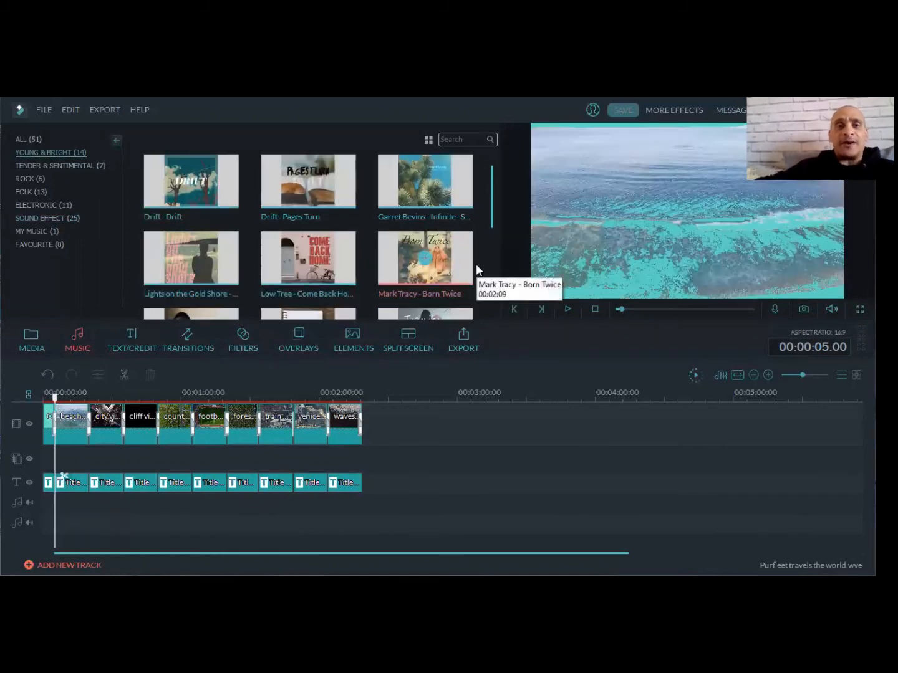
left_click(173, 215)
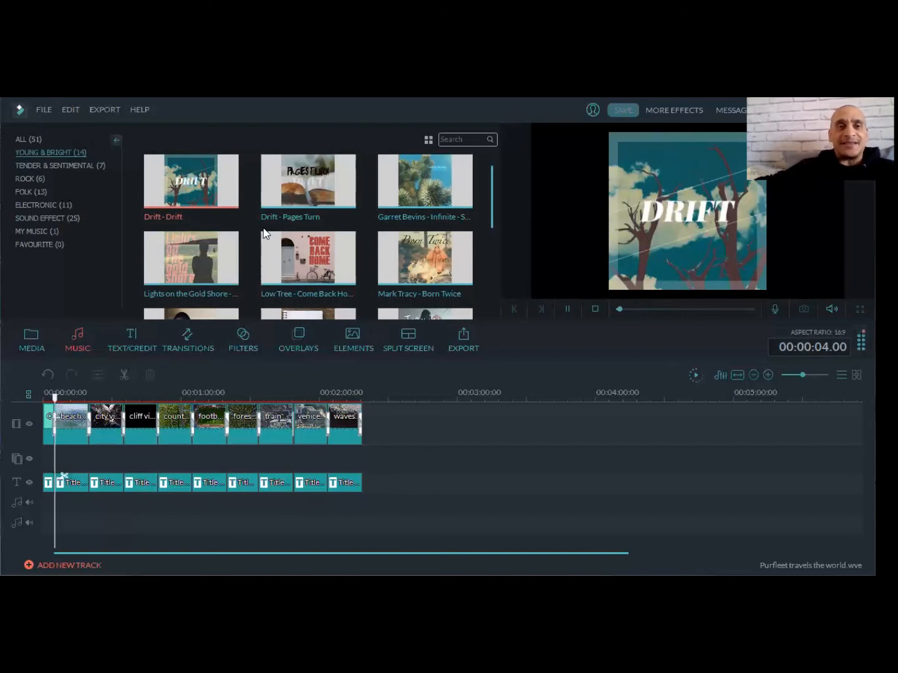
left_click(283, 217)
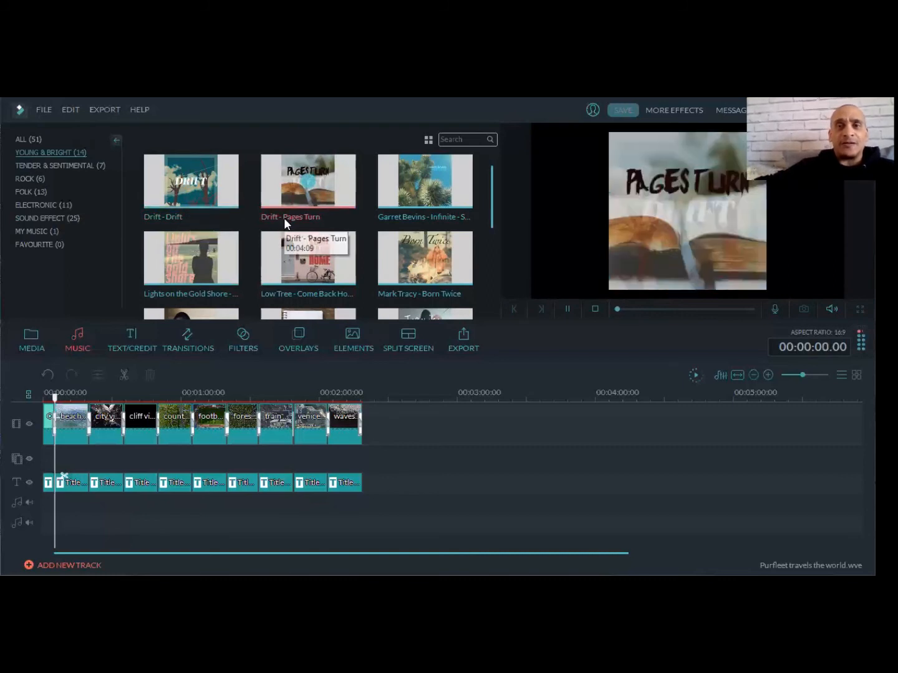
left_click(391, 219)
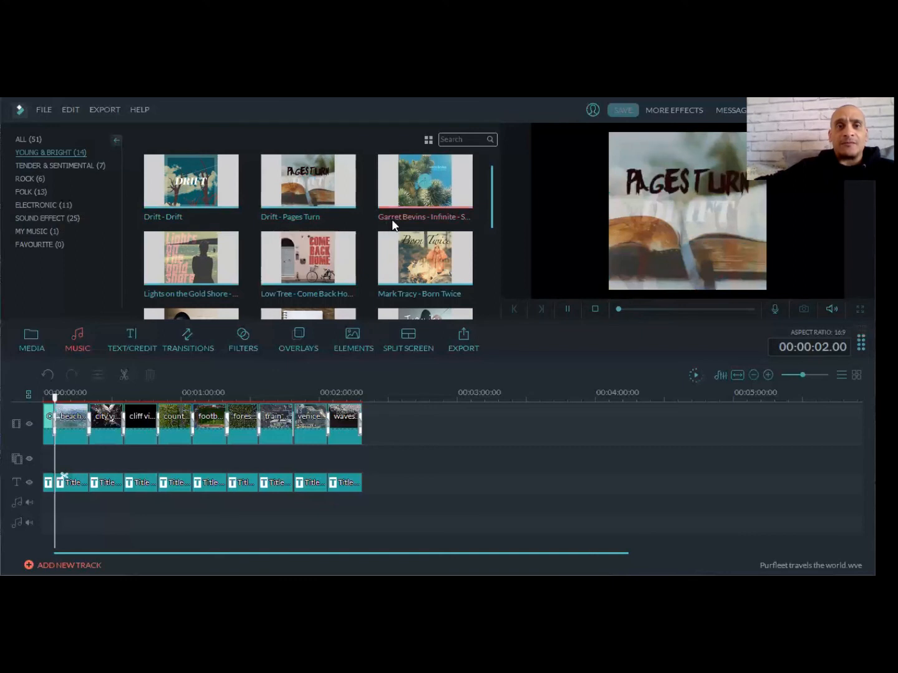
left_click_drag(492, 219, 491, 232)
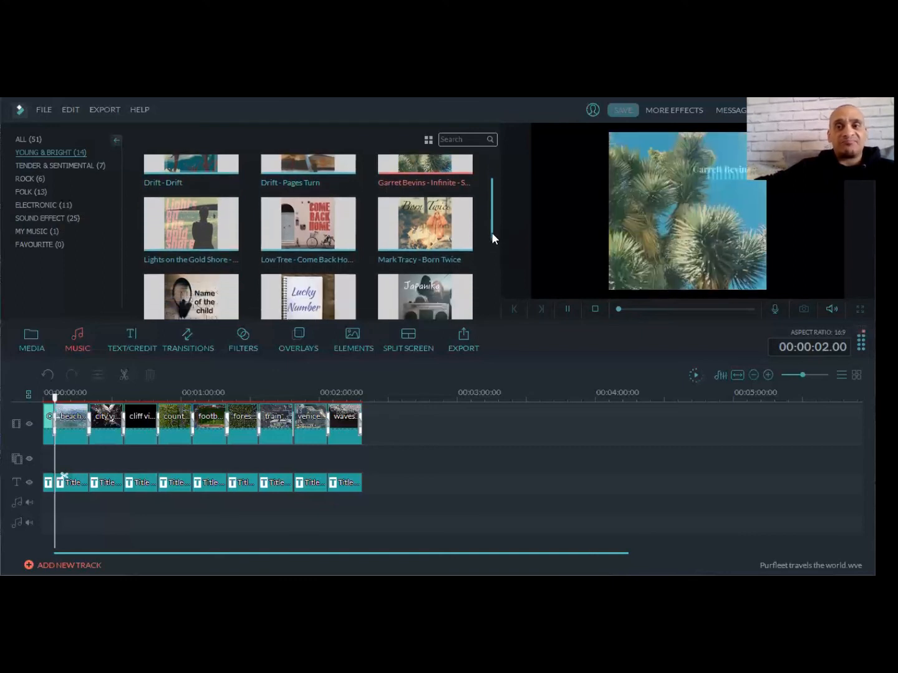
left_click(418, 261)
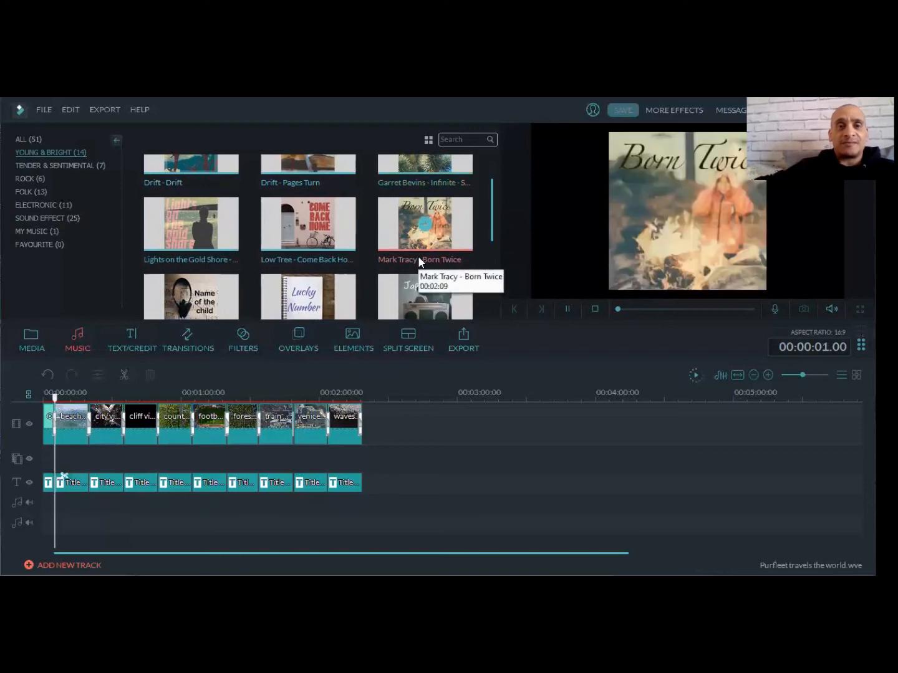
left_click(305, 259)
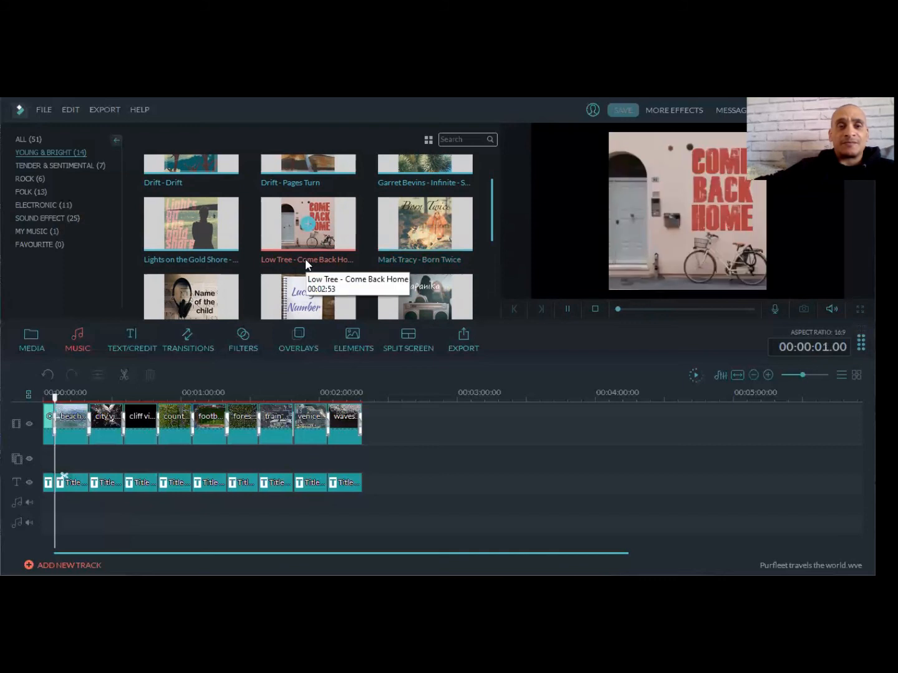
left_click(206, 260)
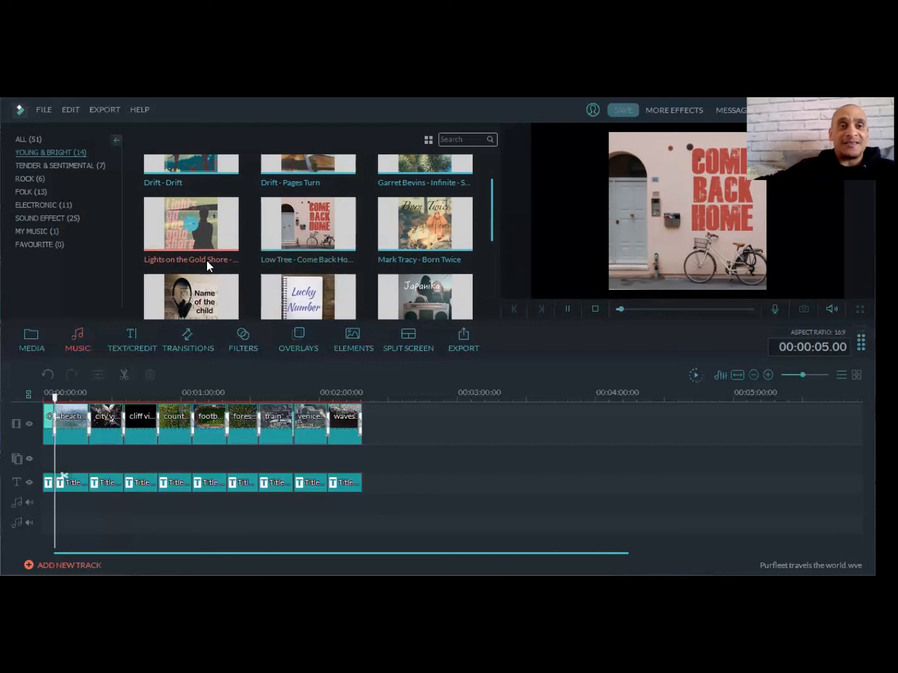
Step: Listen to further Young & Bright tracks: Motions, Lucky Number, Japanika, Lady Lane's track, Wooden Smile and Eddie
left_click_drag(491, 233, 490, 263)
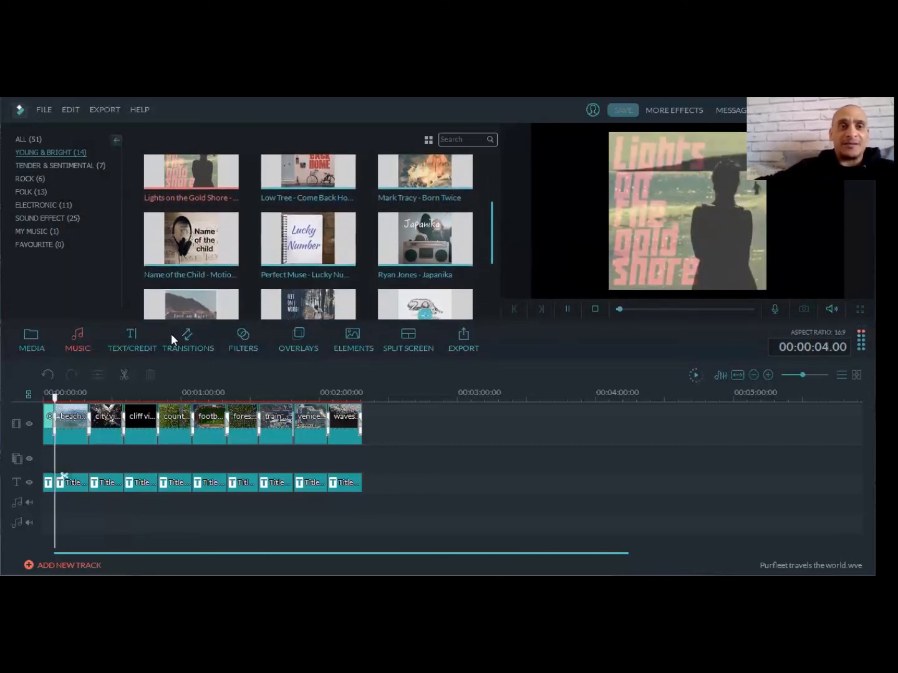
left_click(199, 275)
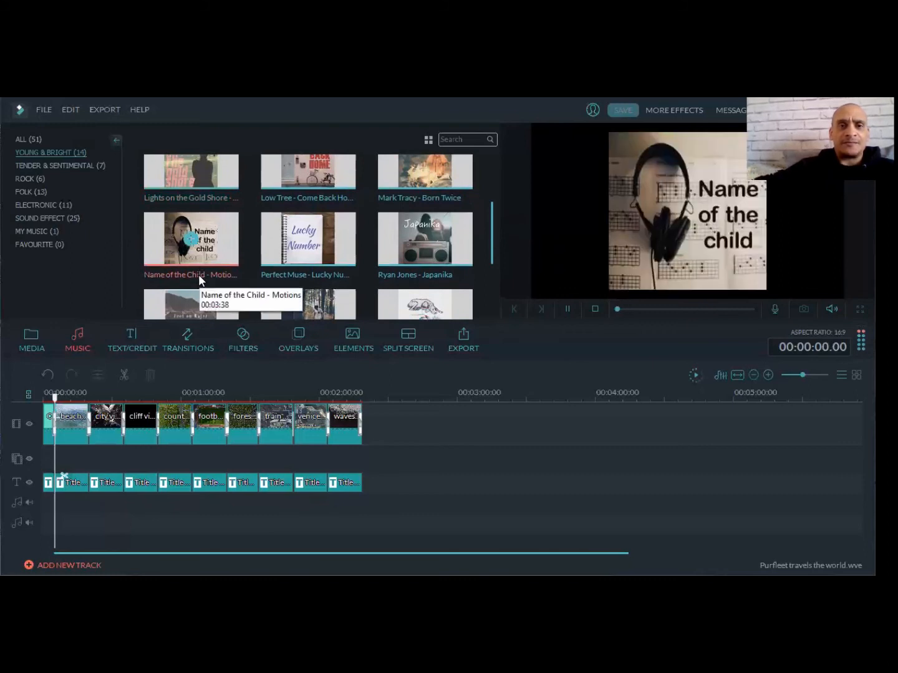
left_click(295, 274)
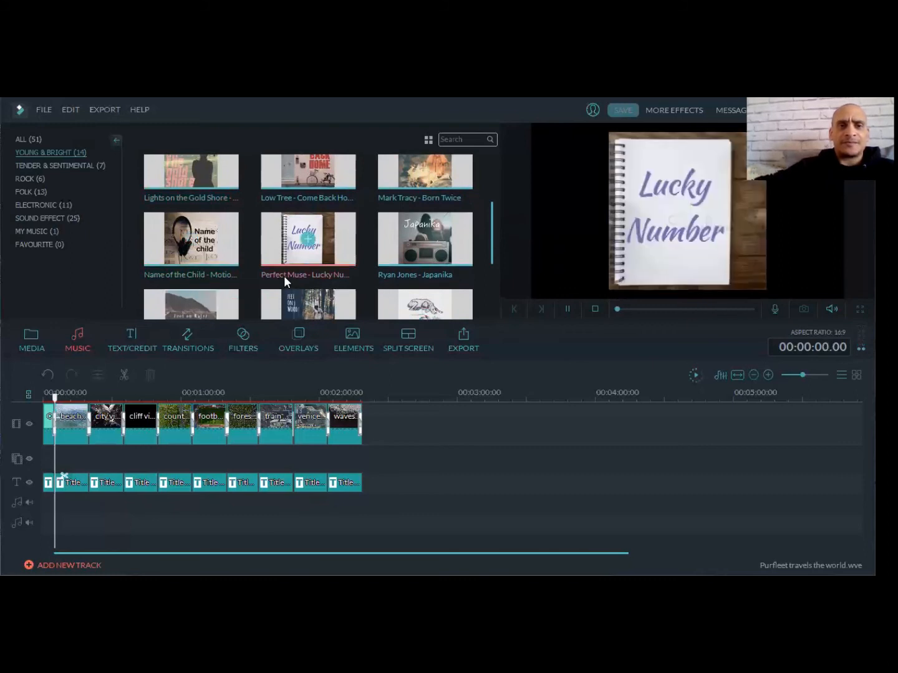
left_click(386, 274)
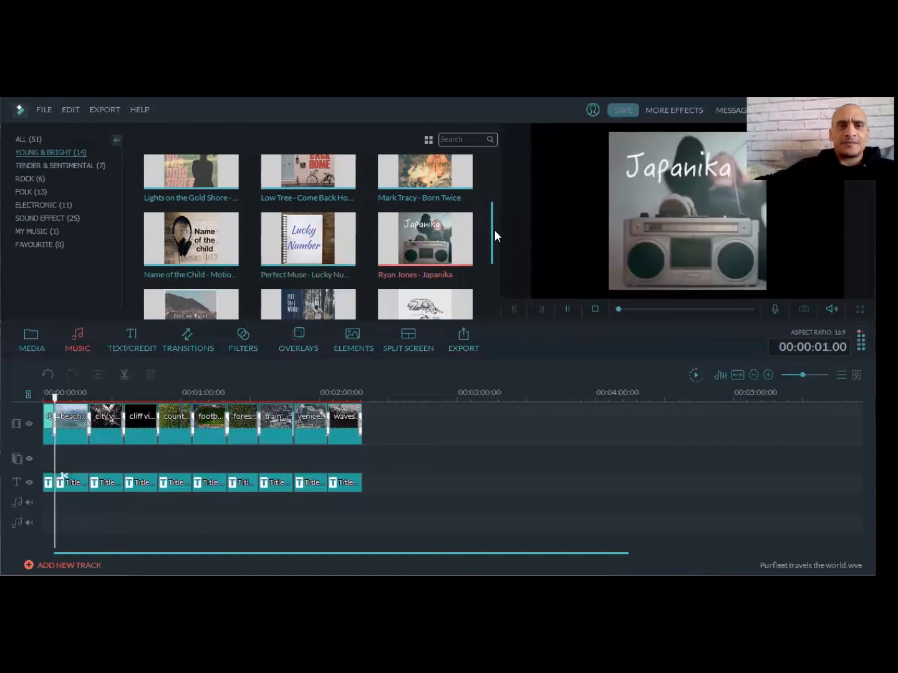
left_click_drag(491, 236, 490, 271)
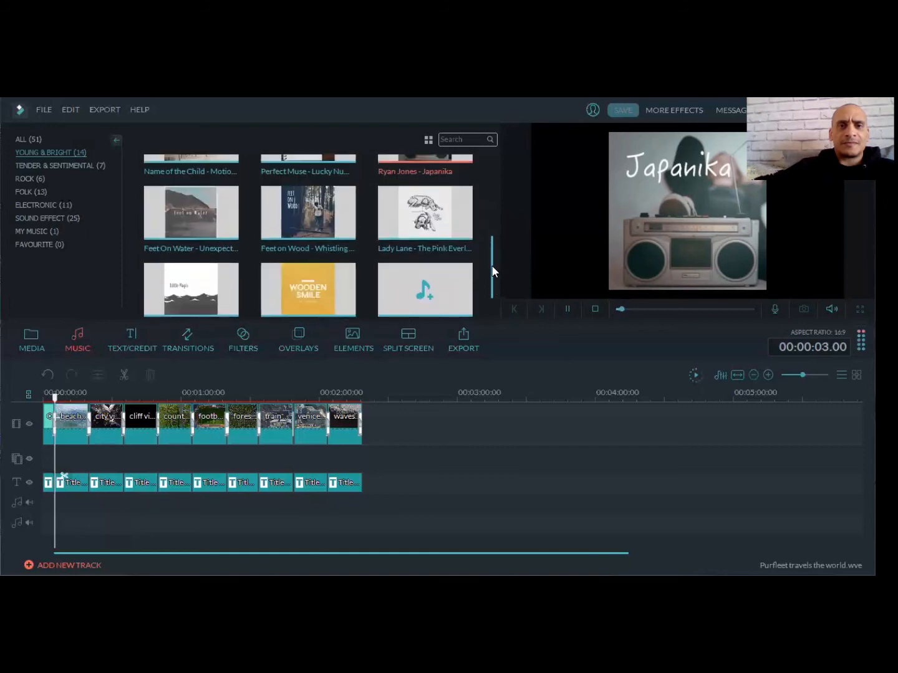
left_click(434, 248)
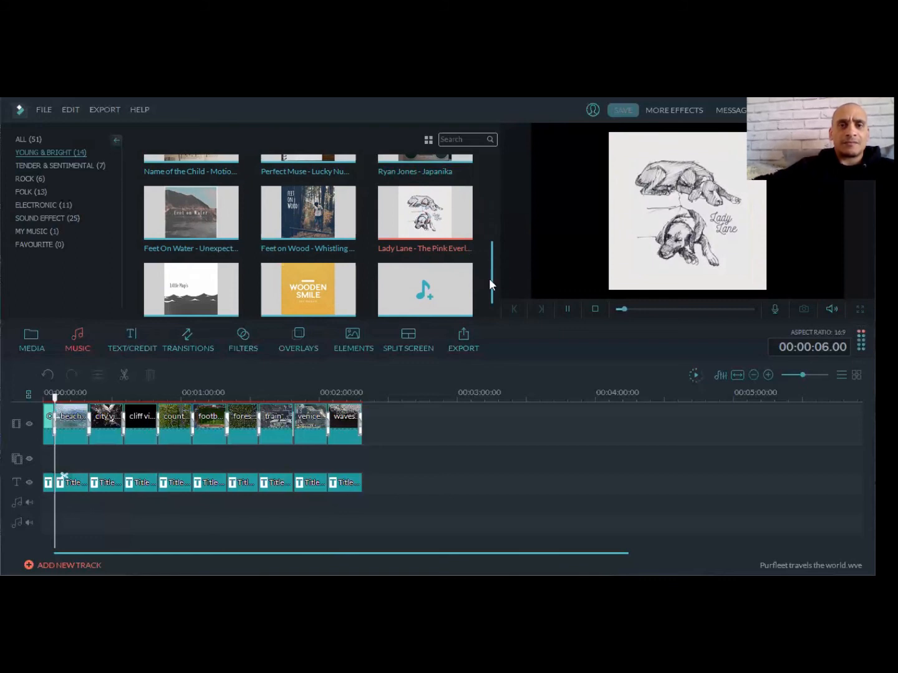
scroll(491, 273, "down", 1)
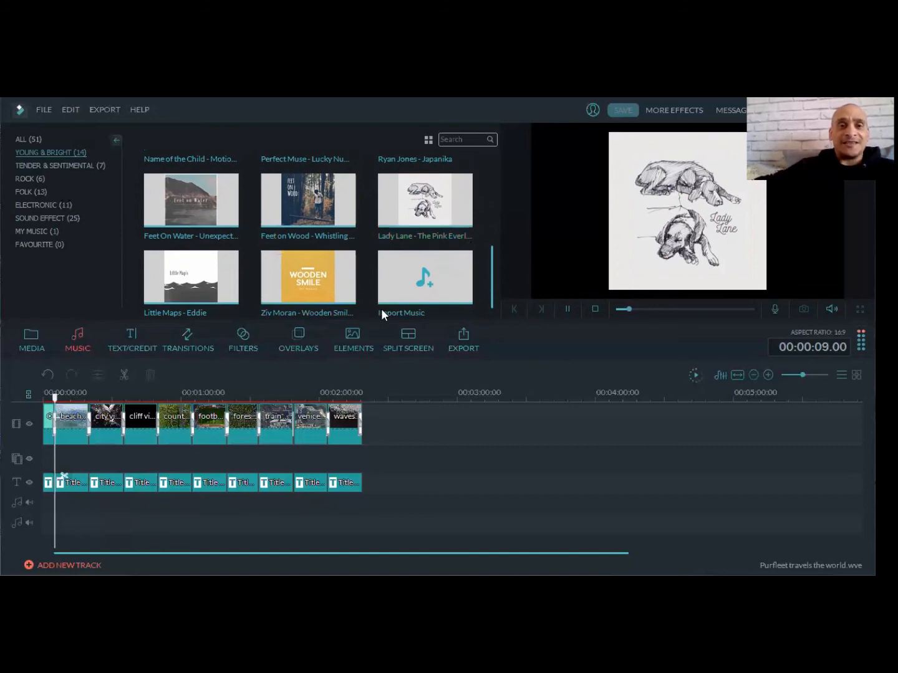
left_click(316, 308)
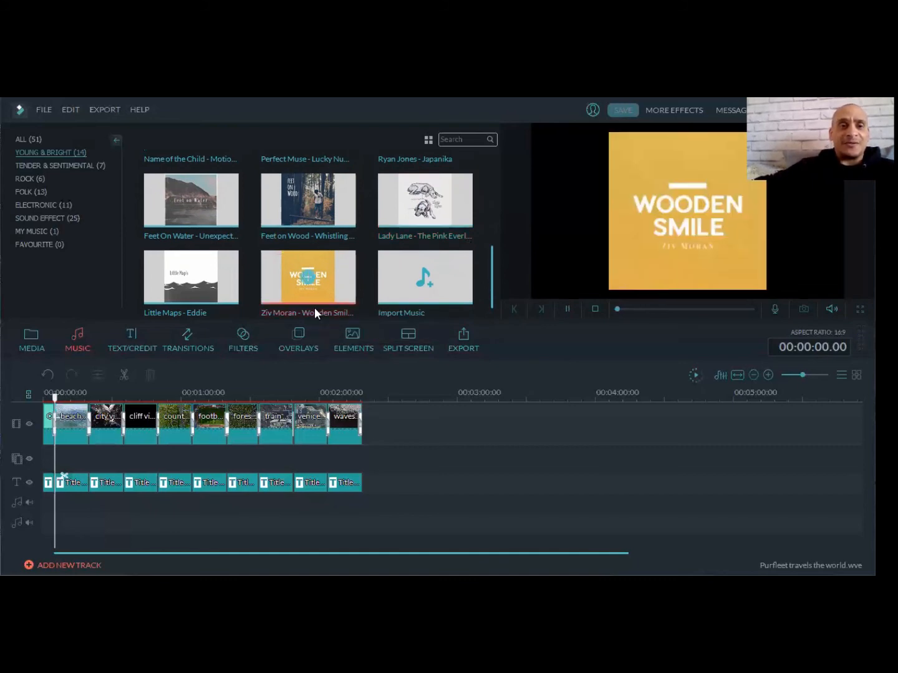
left_click(194, 311)
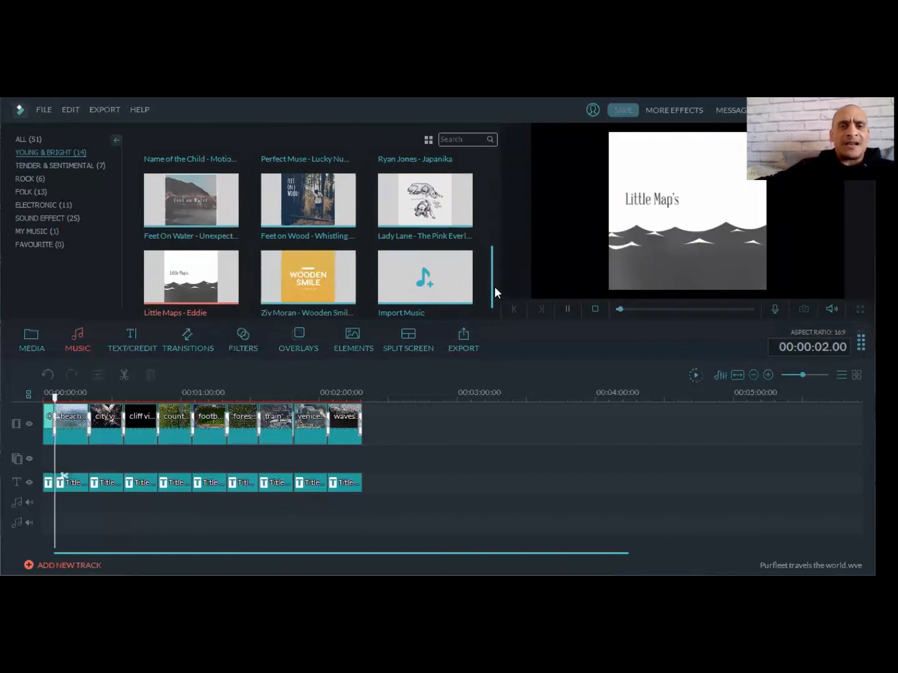
Step: Return to the Lights on the Gold Shore track and play it again
scroll(491, 290, "up", 1)
left_click_drag(489, 280, 486, 238)
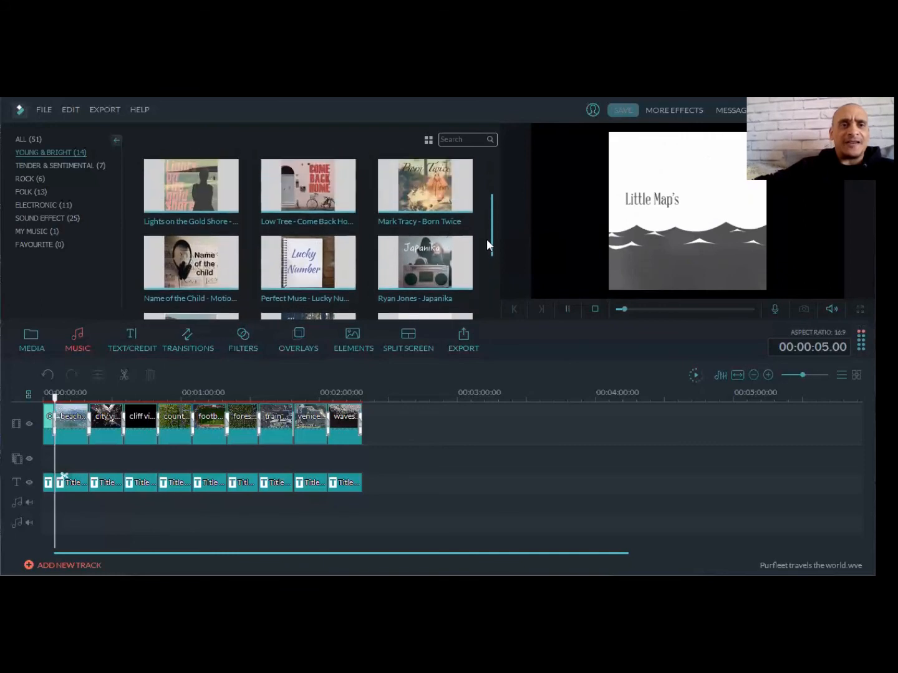
left_click(182, 220)
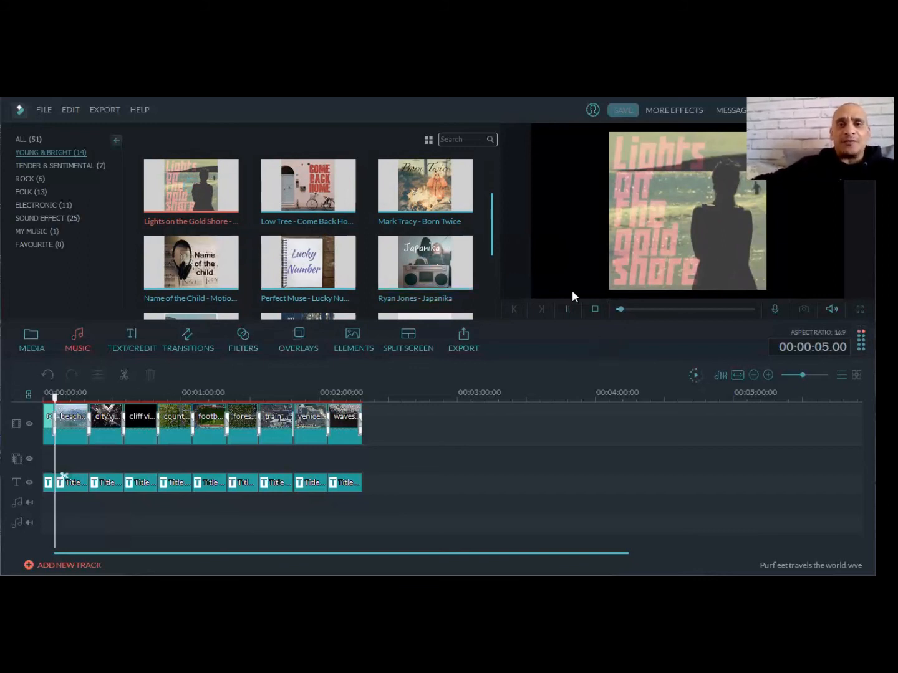
Step: Place the Lights on the Gold Shore track on the audio track where the beach clip starts, at 00:00:04.21
left_click(568, 307)
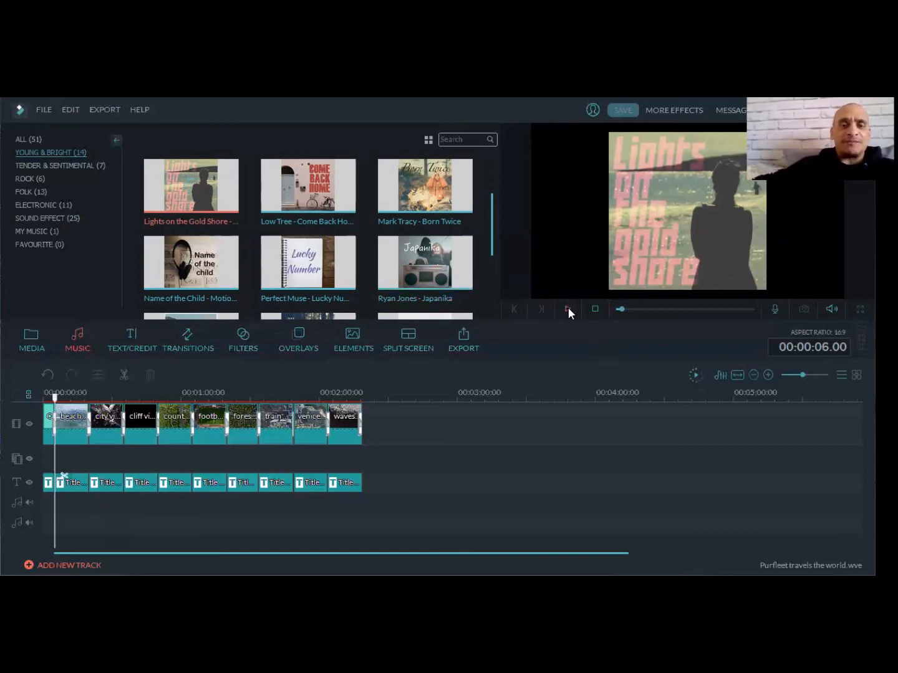
left_click(54, 397)
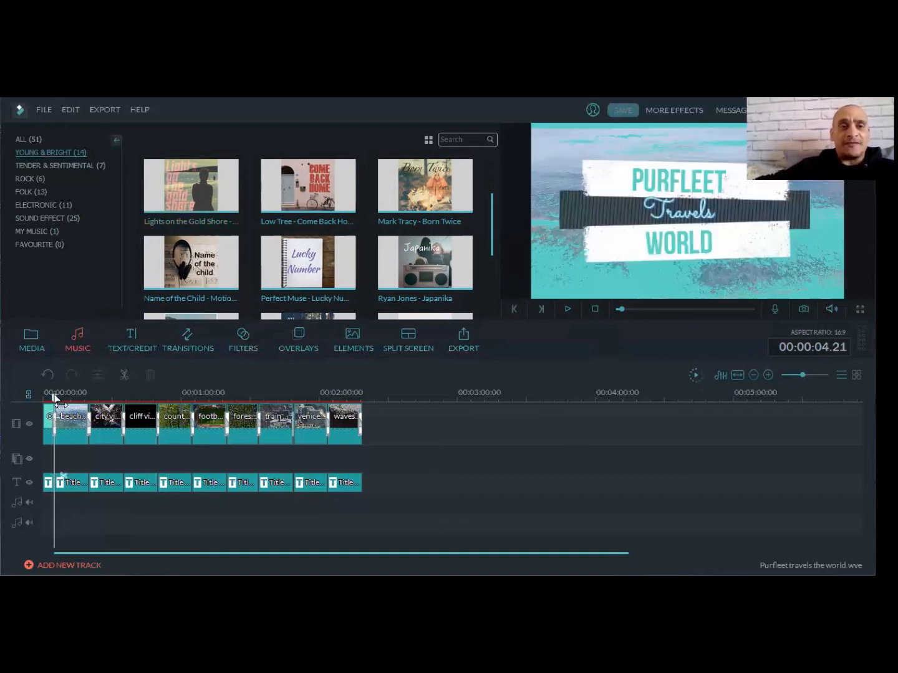
left_click(192, 188)
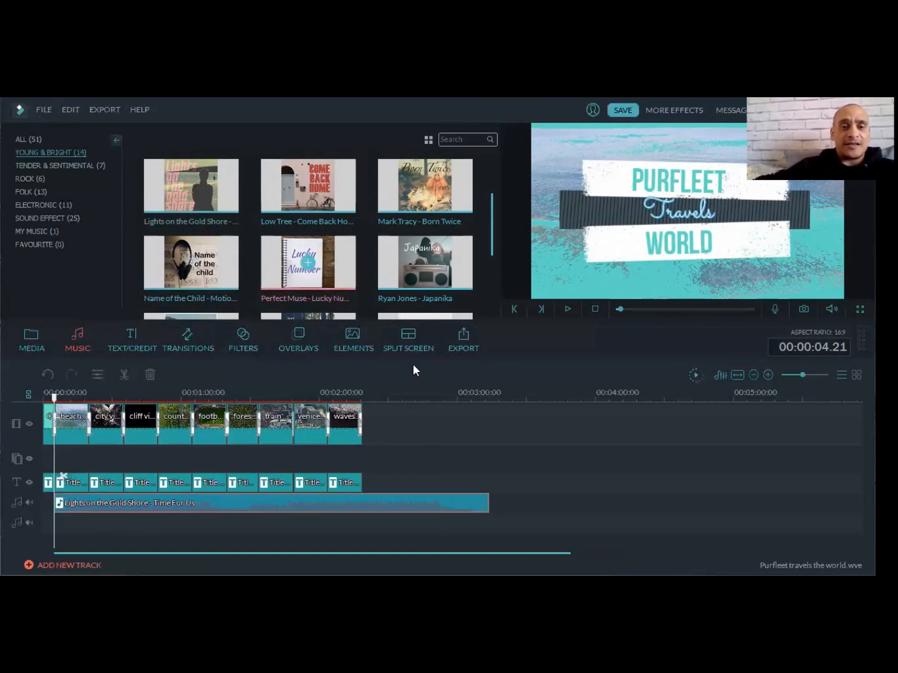
Step: Play the start of the beach clip with its music and return the playhead to 00:00:04.21
left_click(567, 308)
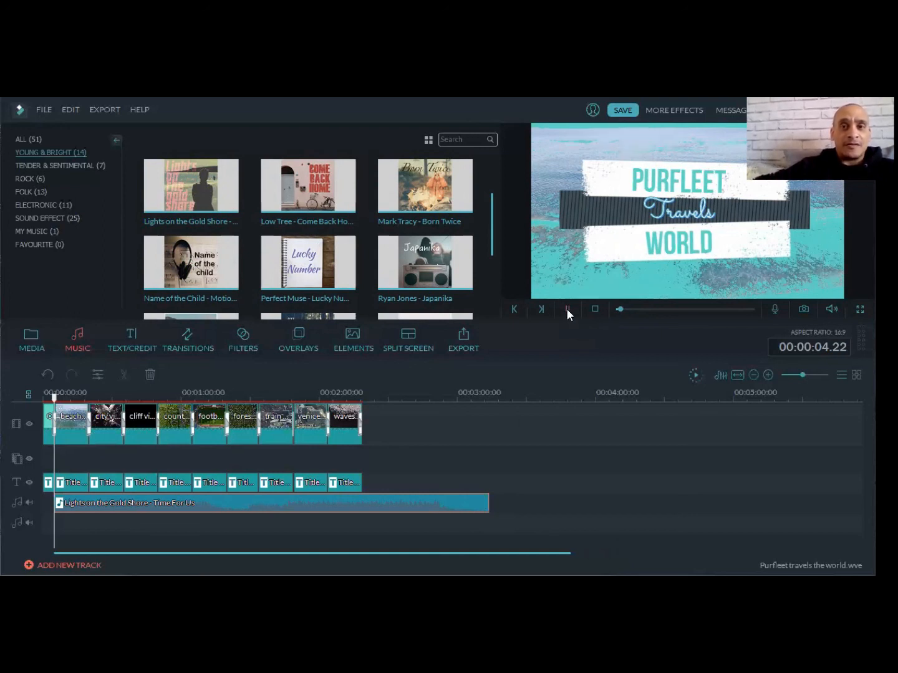
left_click(566, 309)
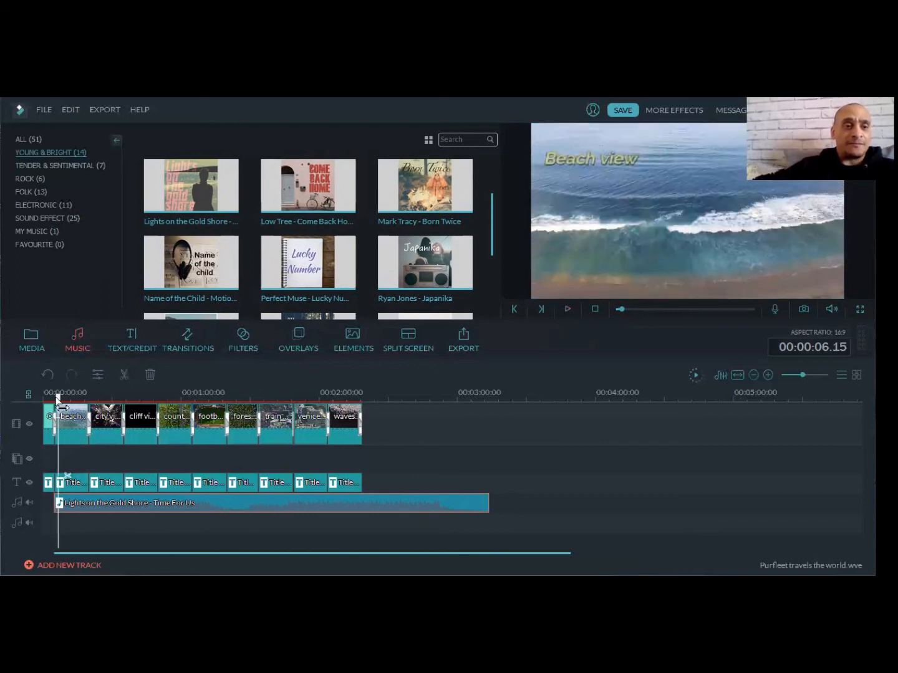
left_click_drag(56, 405, 58, 407)
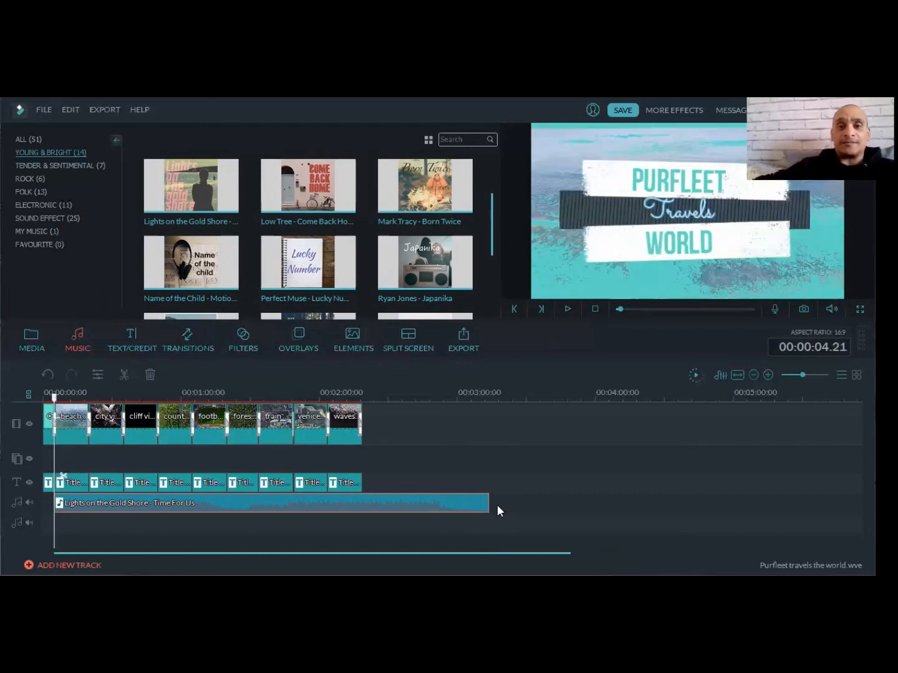
Step: Place a two-name Starring end credit on the text track at 00:02:18.14, right after the waves clip, and preview it
left_click(244, 339)
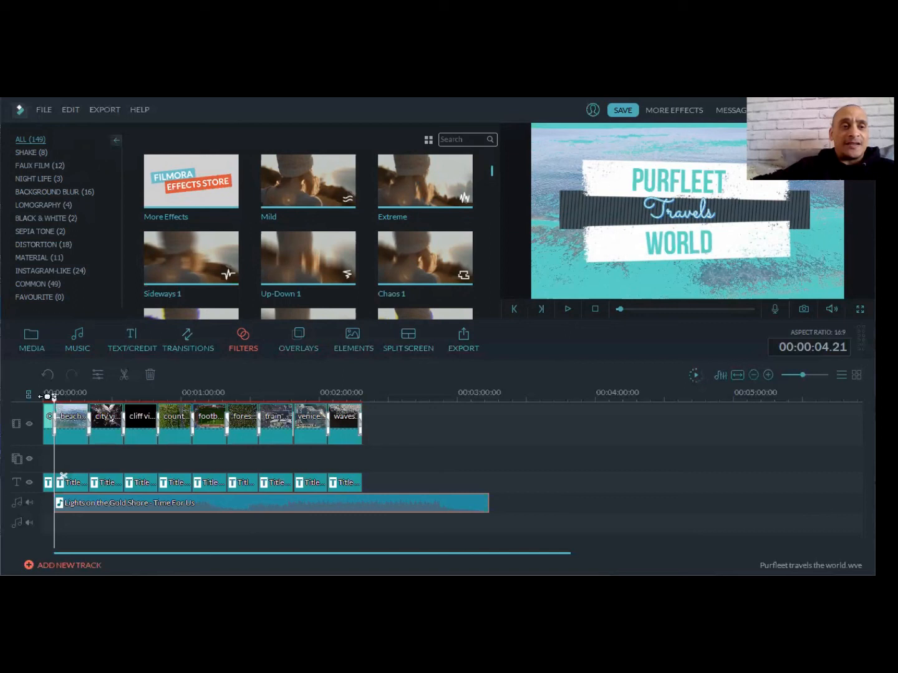
left_click_drag(55, 399, 34, 380)
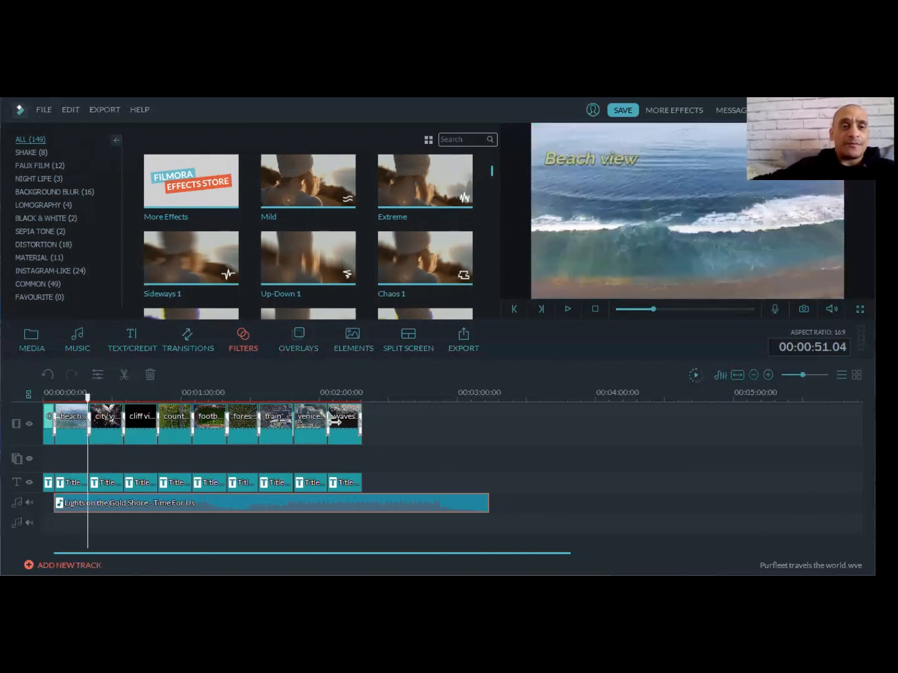
left_click(359, 396)
left_click_drag(358, 397, 362, 395)
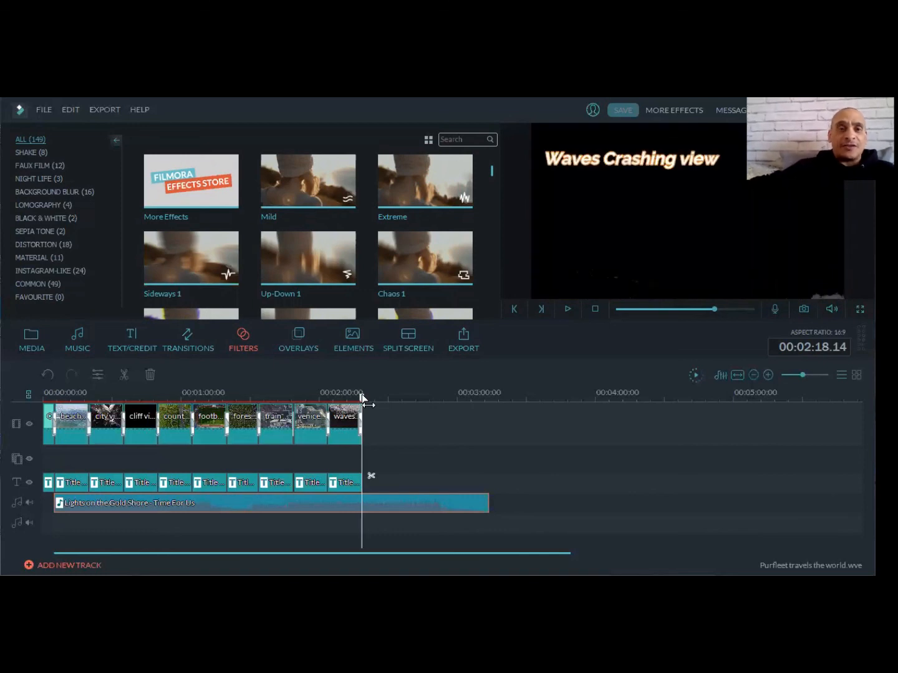
left_click(131, 346)
left_click(38, 232)
scroll(491, 281, "up", 1)
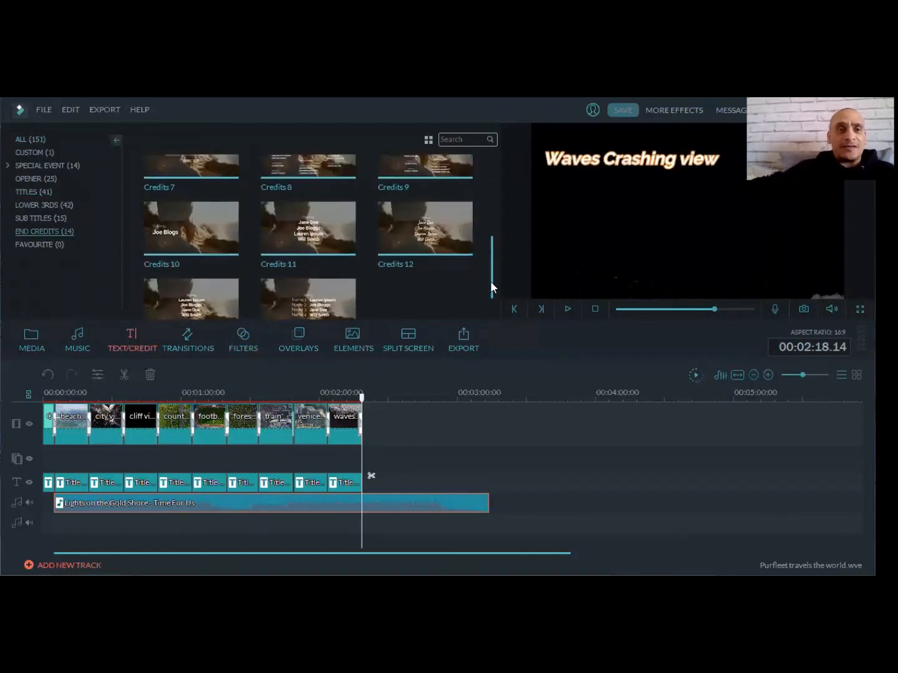
left_click_drag(171, 263, 367, 482)
left_click(565, 309)
left_click(564, 309)
Step: Replace the first name in the end credit with "Purfleet Youth Club", putting Club on a second line
double_click(368, 482)
left_click(575, 224)
left_click_drag(189, 183, 157, 178)
key("BackSpace")
type("Purfleet Youth")
key("Return")
type("Club")
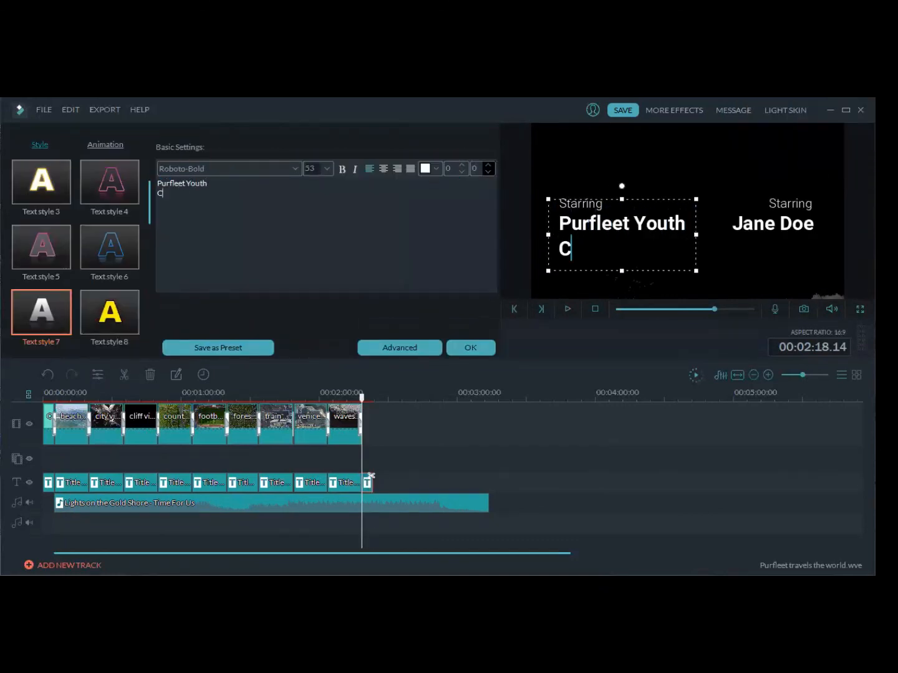
Step: Replace Jane Doe in the end credit with "Travelling the world", split over two lines after Travelling
left_click(753, 224)
left_click(813, 229)
key("BackSpace")
key("BackSpace")
key("BackSpace")
key("BackSpace")
key("BackSpace")
key("BackSpace")
key("BackSpace")
key("BackSpace")
type("Travelling the")
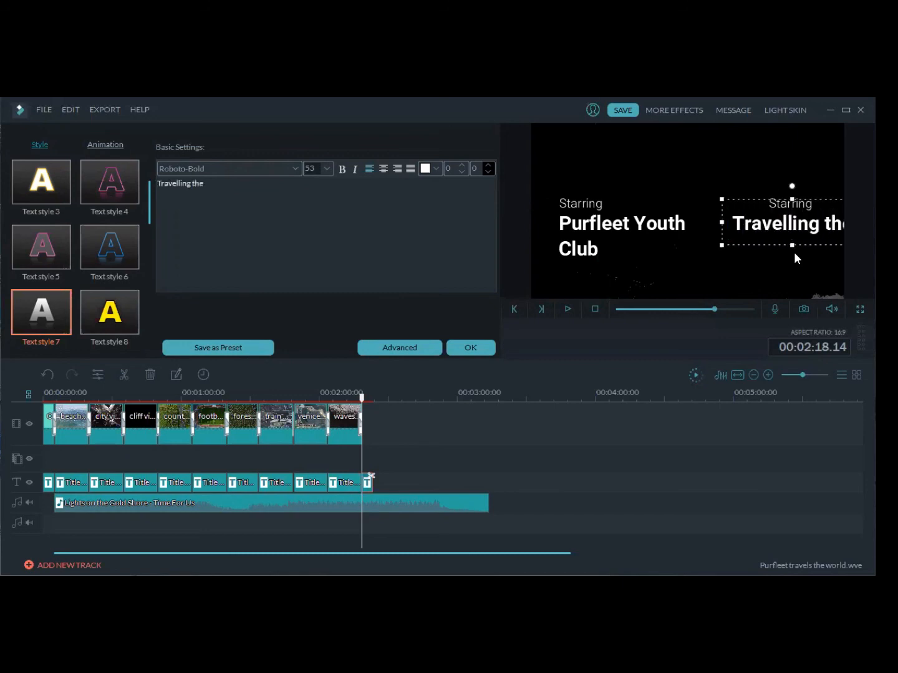
key("BackSpace")
key("BackSpace")
key("BackSpace")
key("Return")
type("the world")
Step: Delete the Starring heading above the "Travelling the world" text in the end credit
left_click(799, 208)
double_click(178, 183)
key("BackSpace")
Step: Apply Text style 7 to both "Travelling the world" and "Purfleet Youth Club" and accept the credit's settings
left_click(748, 249)
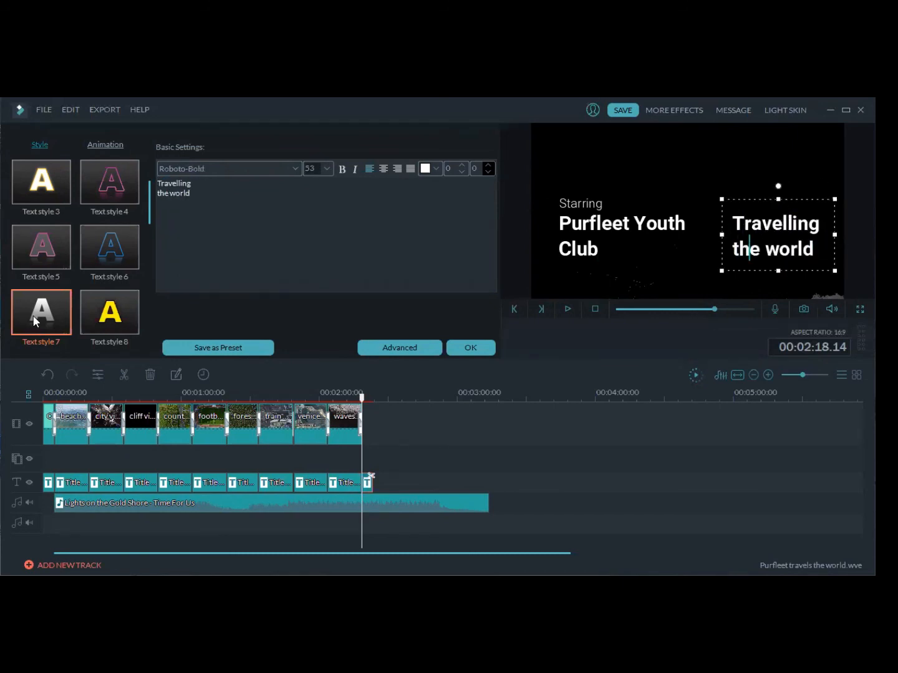
double_click(35, 317)
left_click(614, 237)
double_click(39, 317)
left_click(649, 178)
left_click(470, 348)
Step: Move the music clip to the start of the timeline and trim its end to the end of the credits
left_click_drag(426, 508, 413, 507)
left_click_drag(477, 505, 373, 504)
Step: Give the music clip a fade out of 4.04 s
double_click(343, 503)
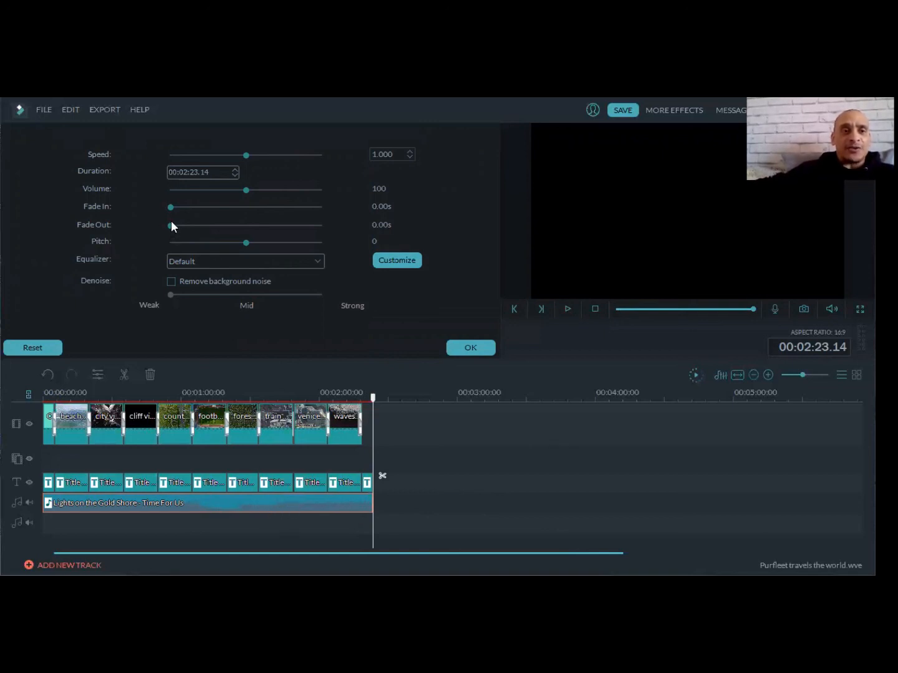
left_click_drag(170, 222, 300, 224)
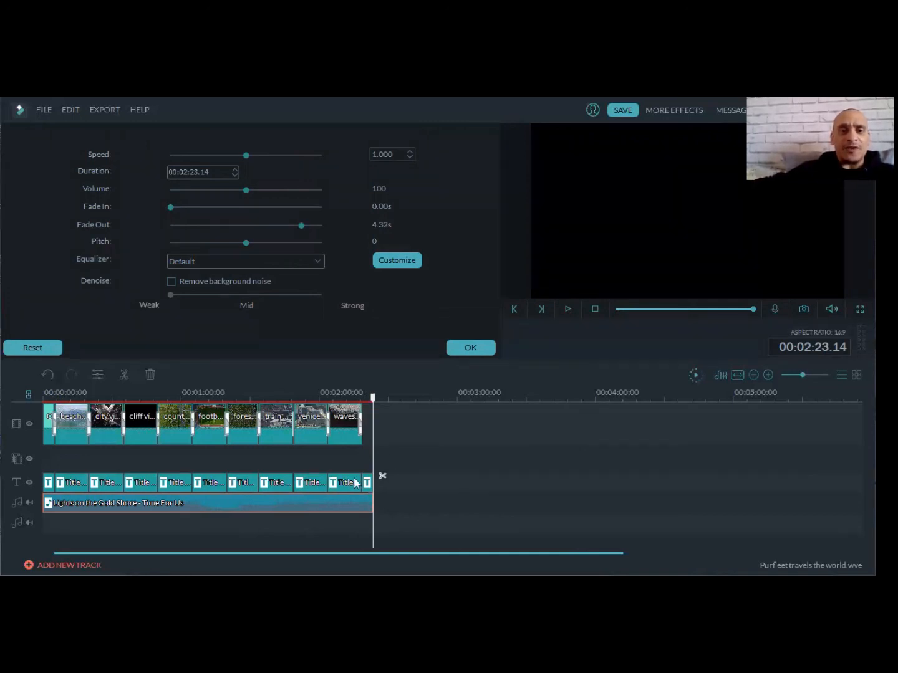
left_click_drag(300, 225, 295, 226)
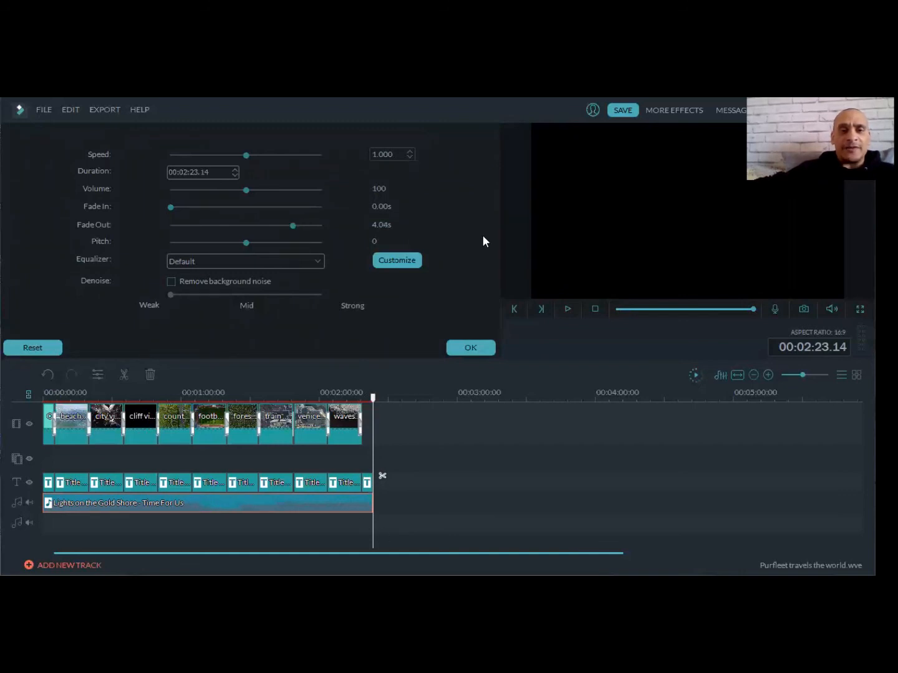
left_click(463, 351)
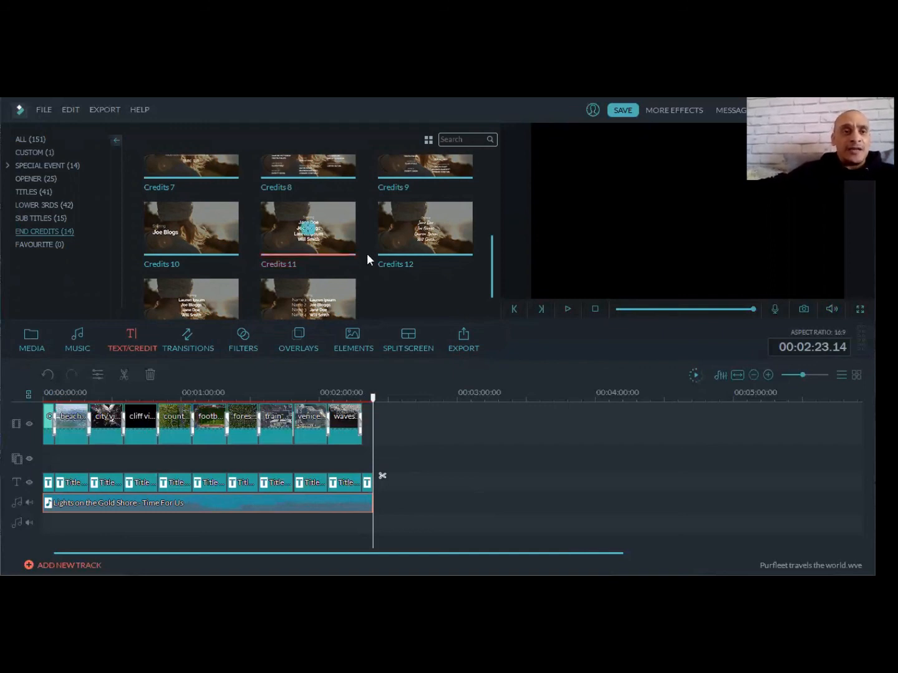
Step: Find and select the purfleet logo image in the My Album media
left_click(37, 352)
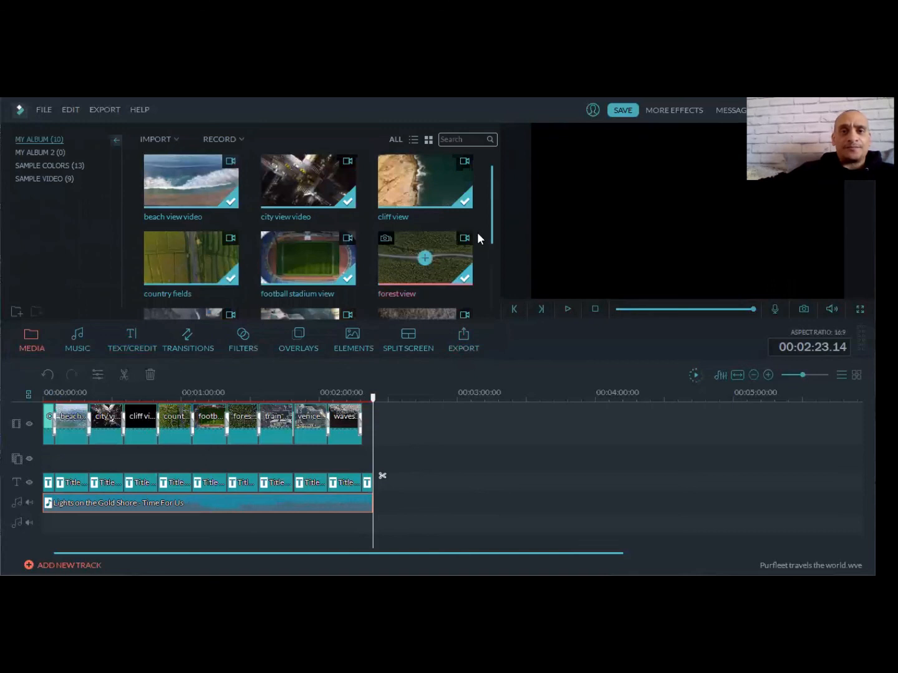
left_click_drag(491, 230, 481, 310)
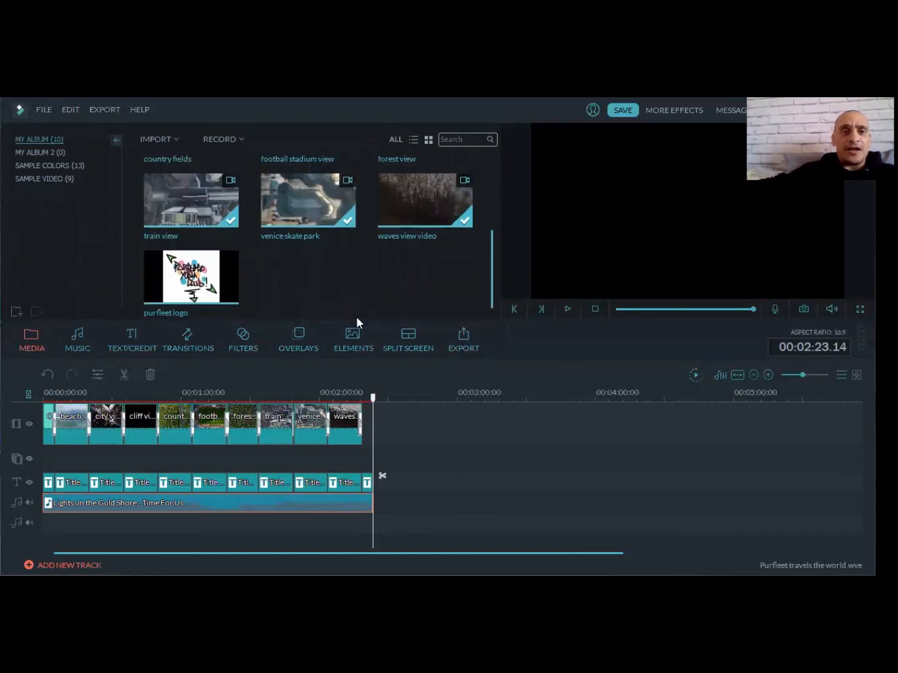
left_click(196, 289)
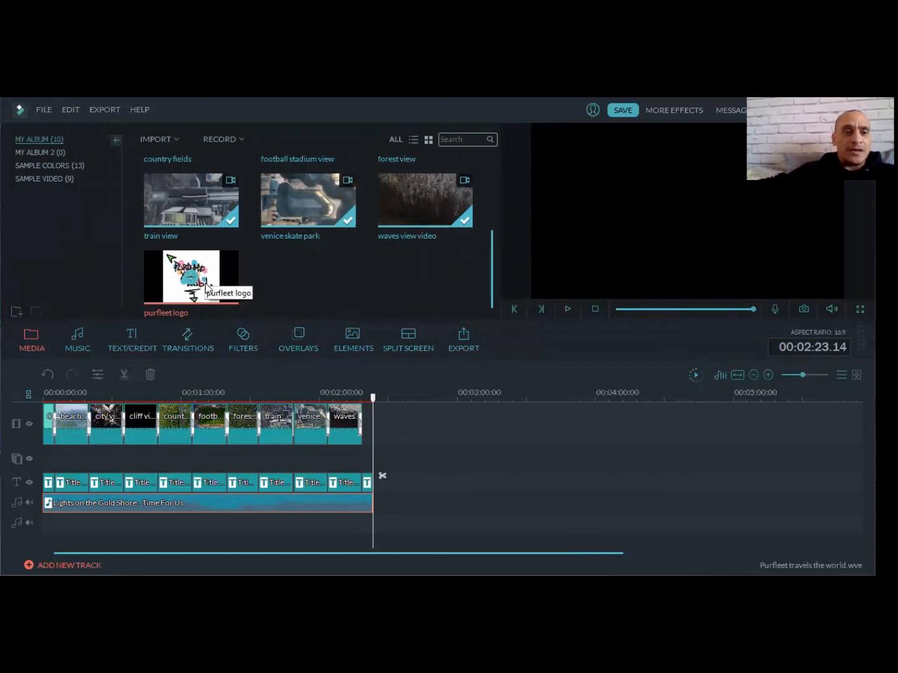
right_click(208, 288)
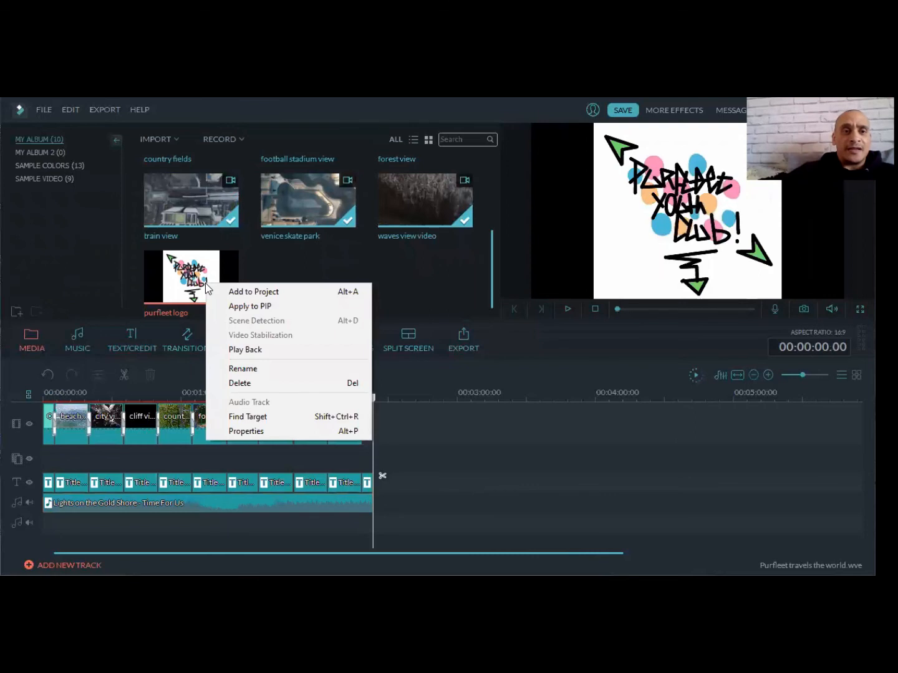
left_click(229, 306)
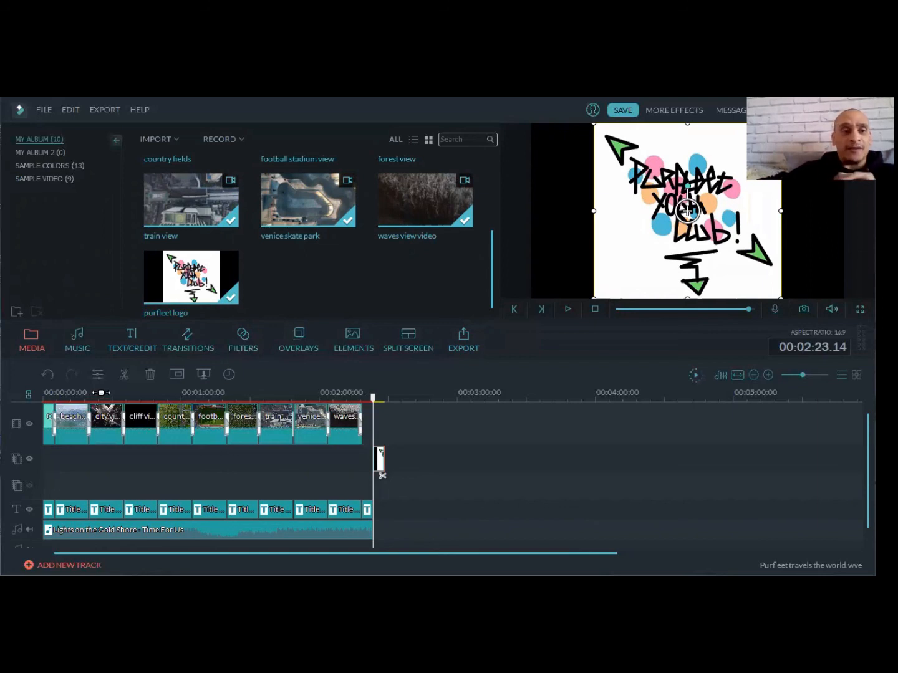
left_click(149, 375)
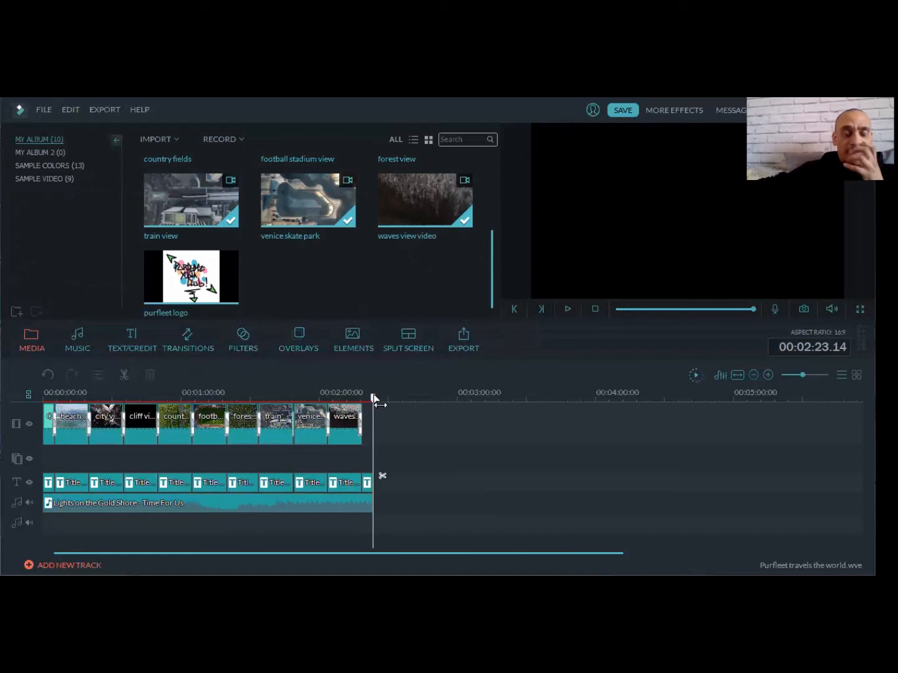
Step: Apply the purfleet logo as a picture-in-picture overlay from 00:00:04.21 to the end of the waves clip
left_click_drag(372, 394, 55, 394)
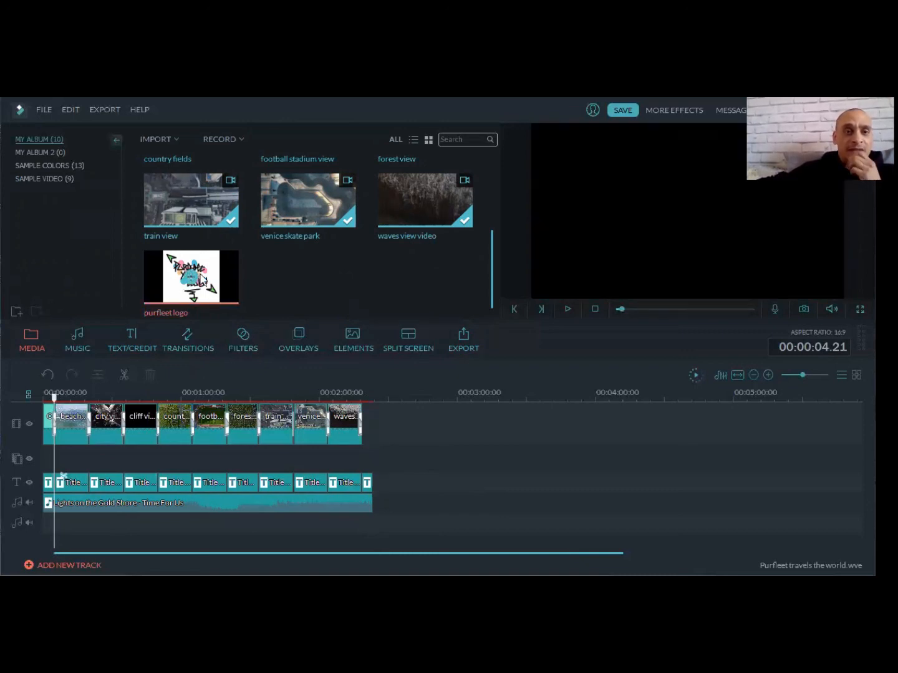
right_click(201, 276)
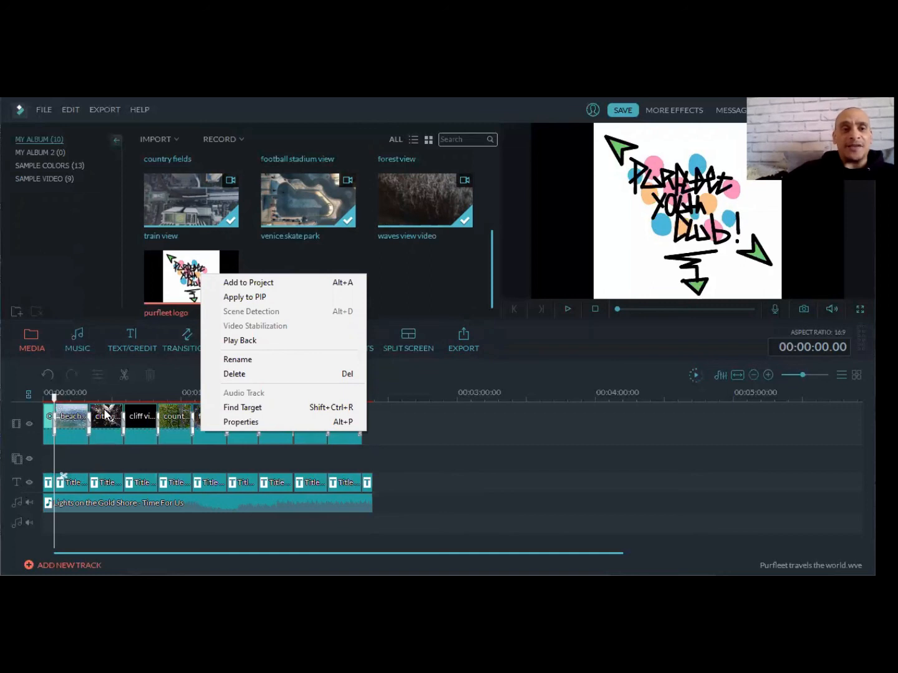
left_click(237, 298)
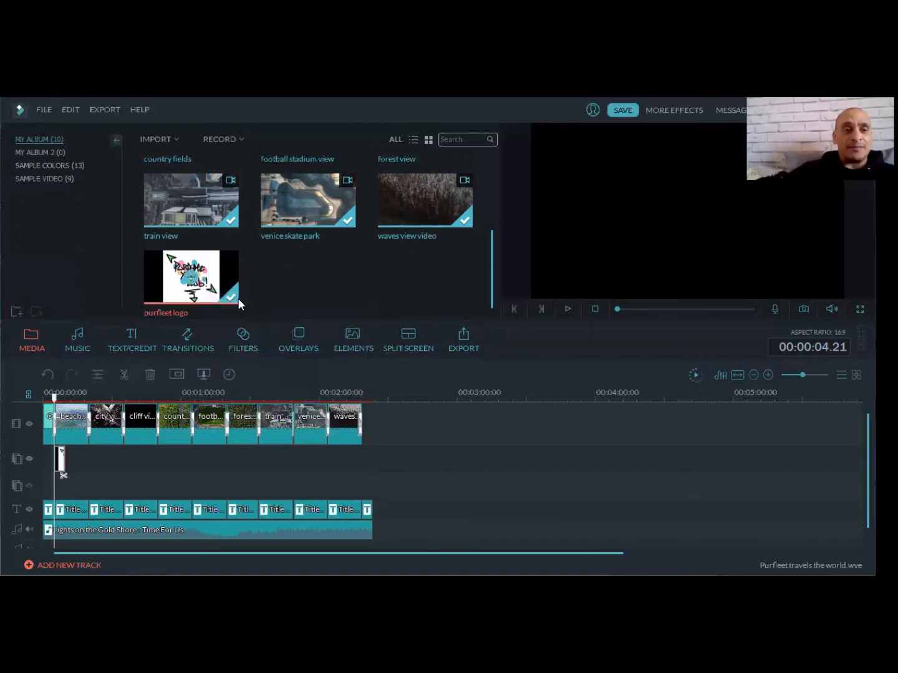
left_click(61, 457)
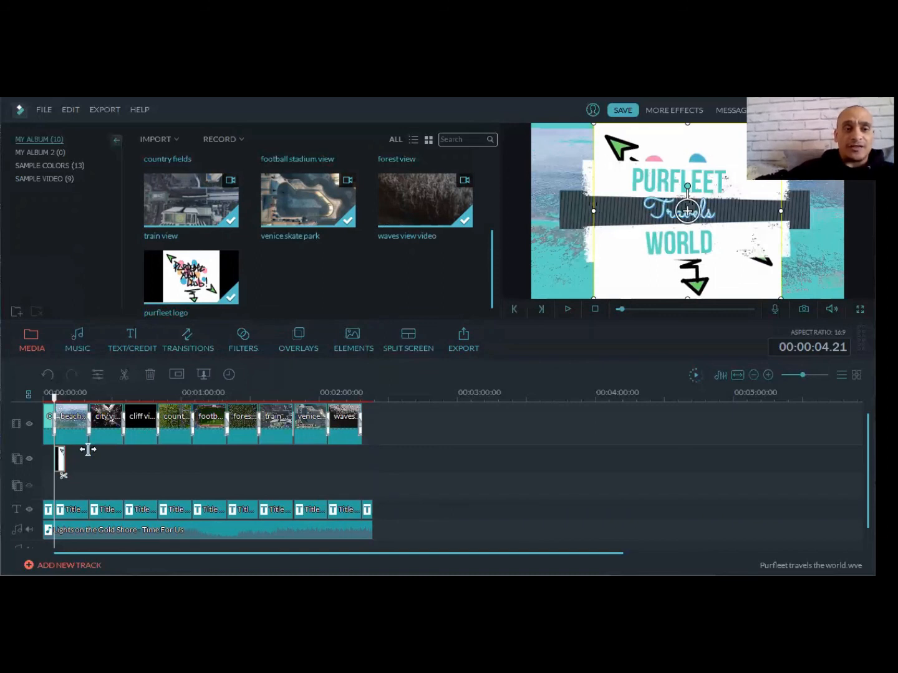
left_click_drag(88, 450, 262, 456)
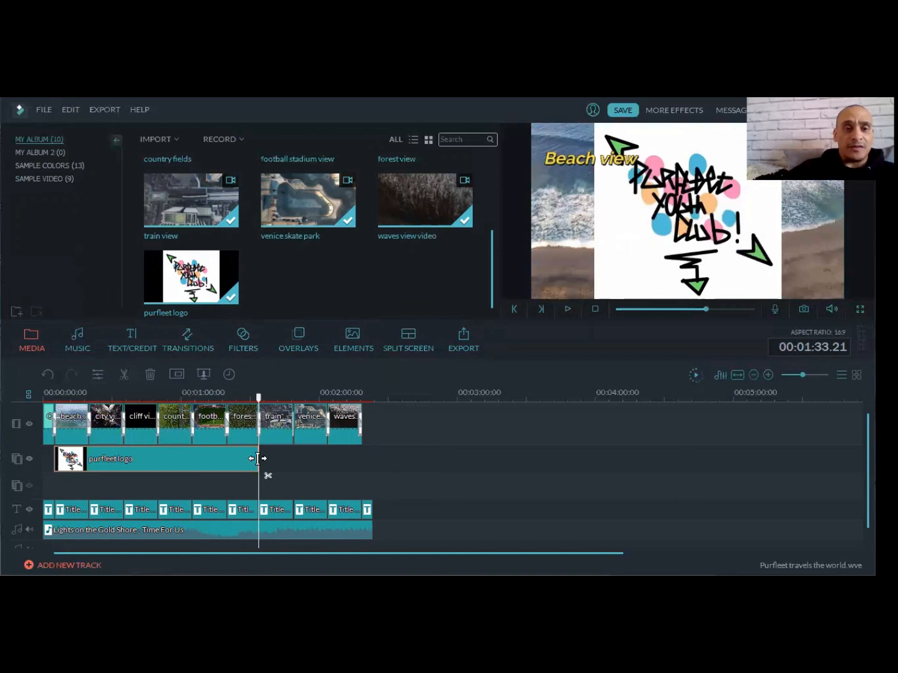
left_click_drag(359, 462, 365, 450)
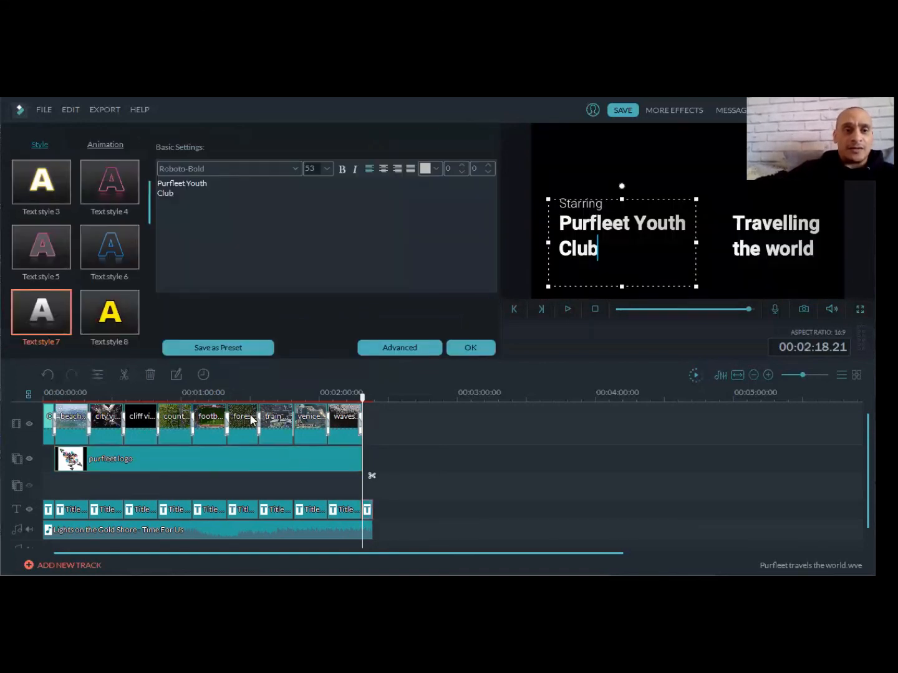
Step: Shrink the purfleet logo overlay to a small badge in the lower-right corner of the video frame and accept it
double_click(236, 469)
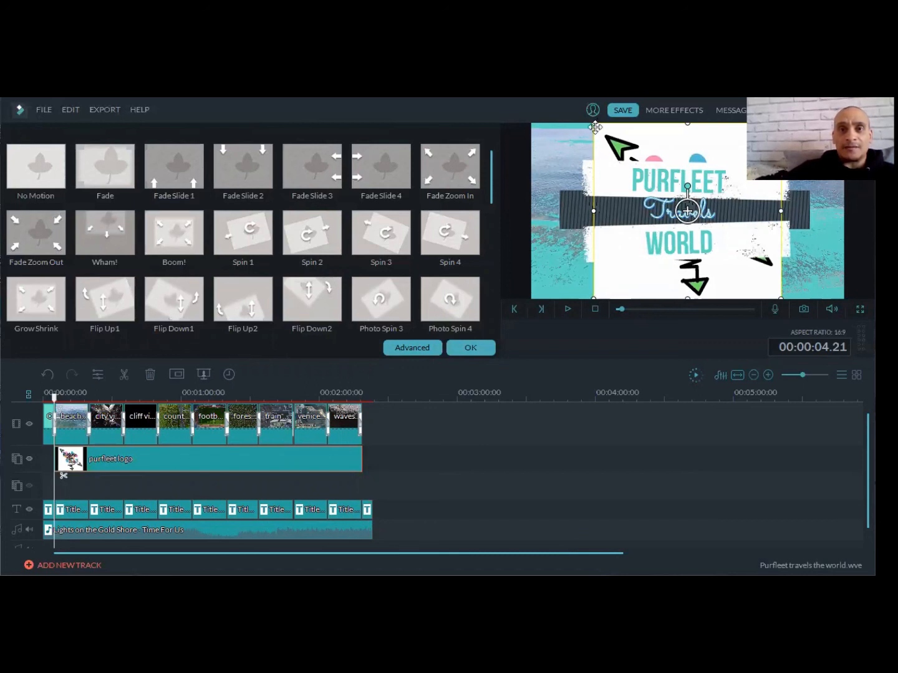
left_click_drag(604, 185, 593, 209)
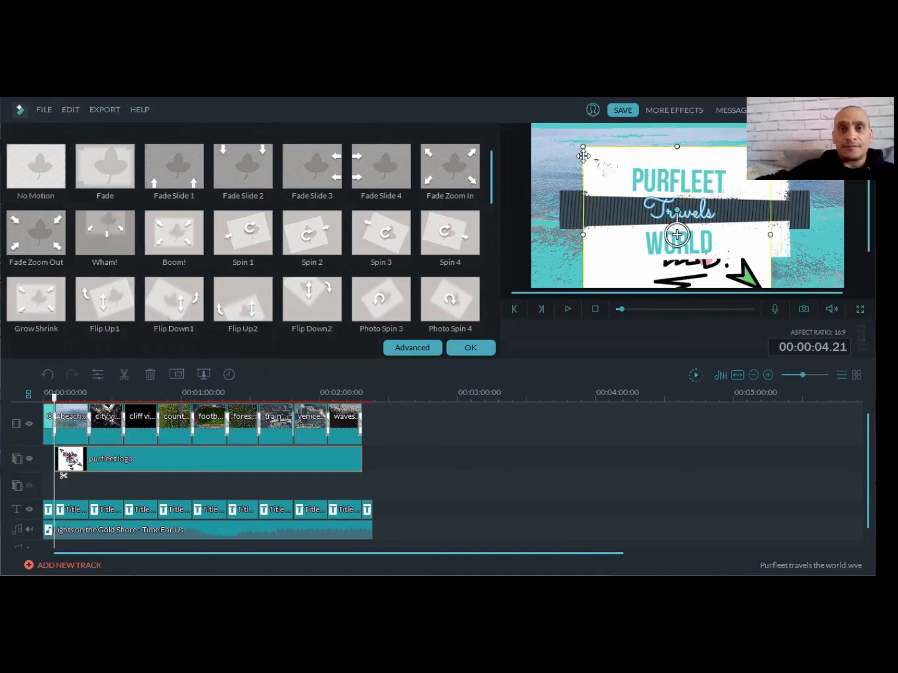
left_click_drag(581, 146, 688, 240)
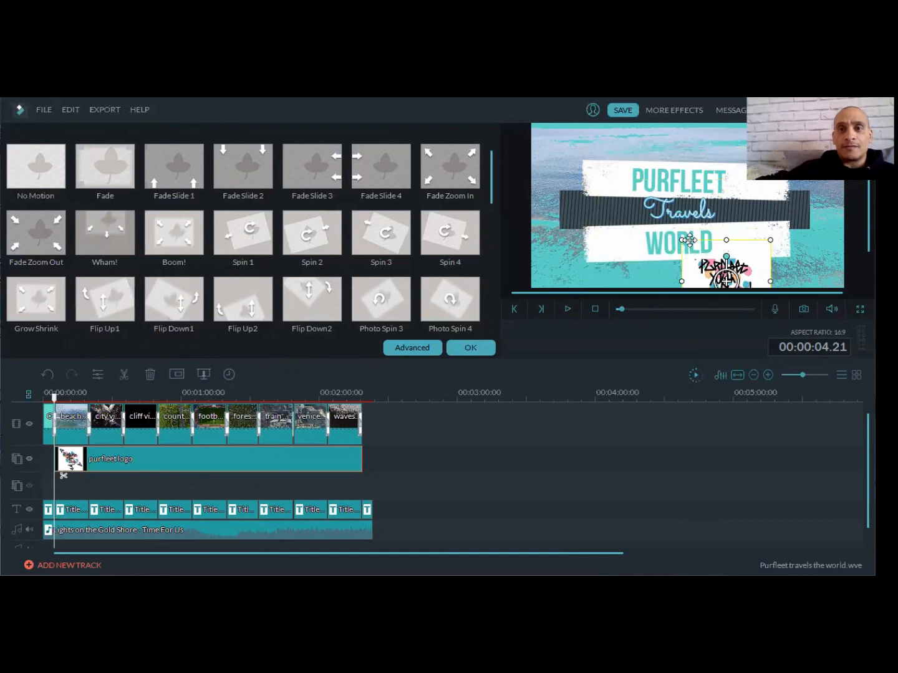
left_click_drag(773, 244, 848, 221)
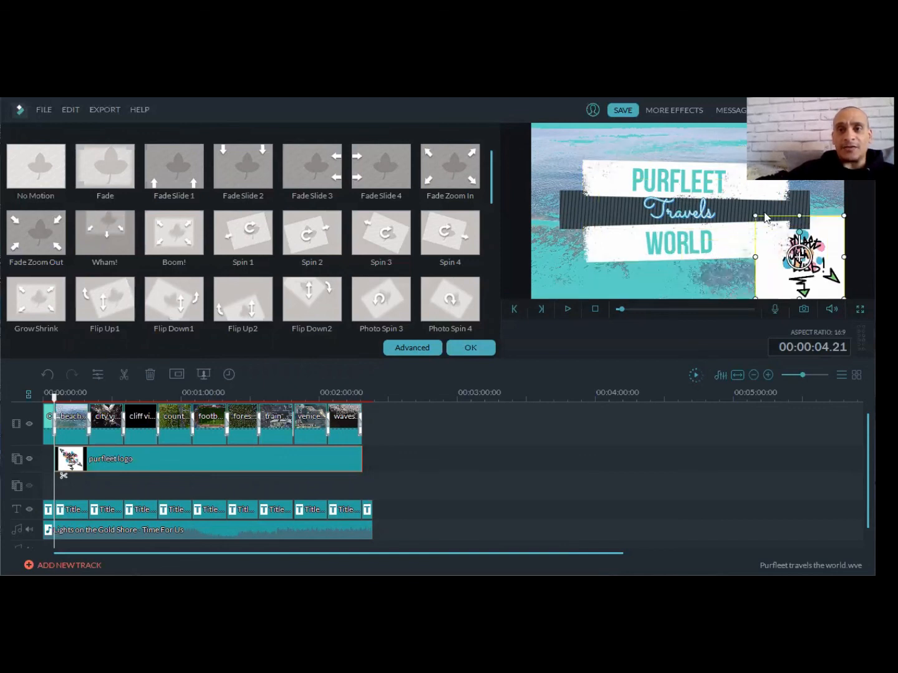
left_click_drag(756, 215, 806, 263)
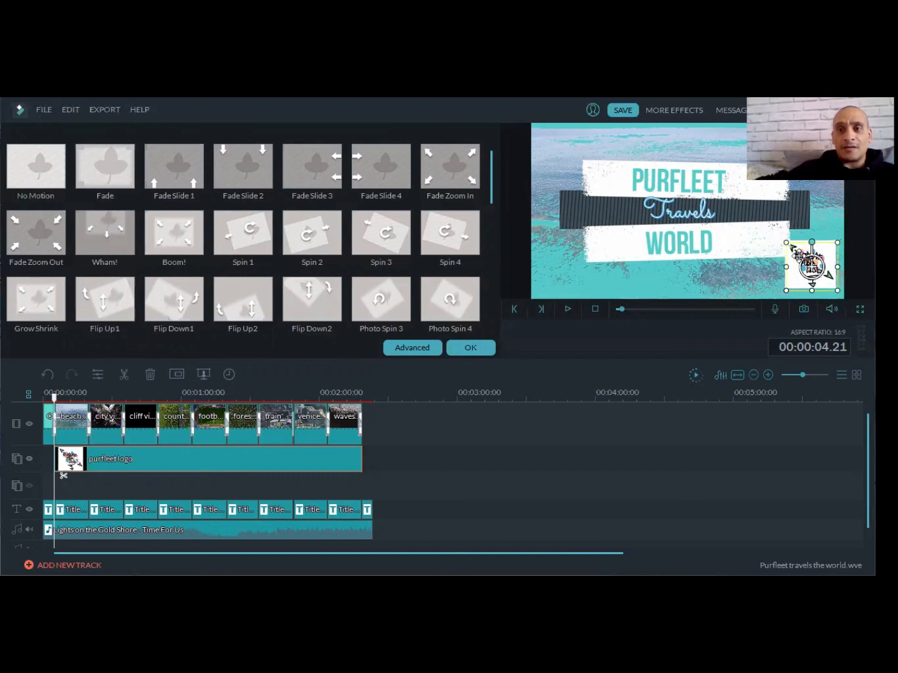
left_click_drag(783, 240, 800, 260)
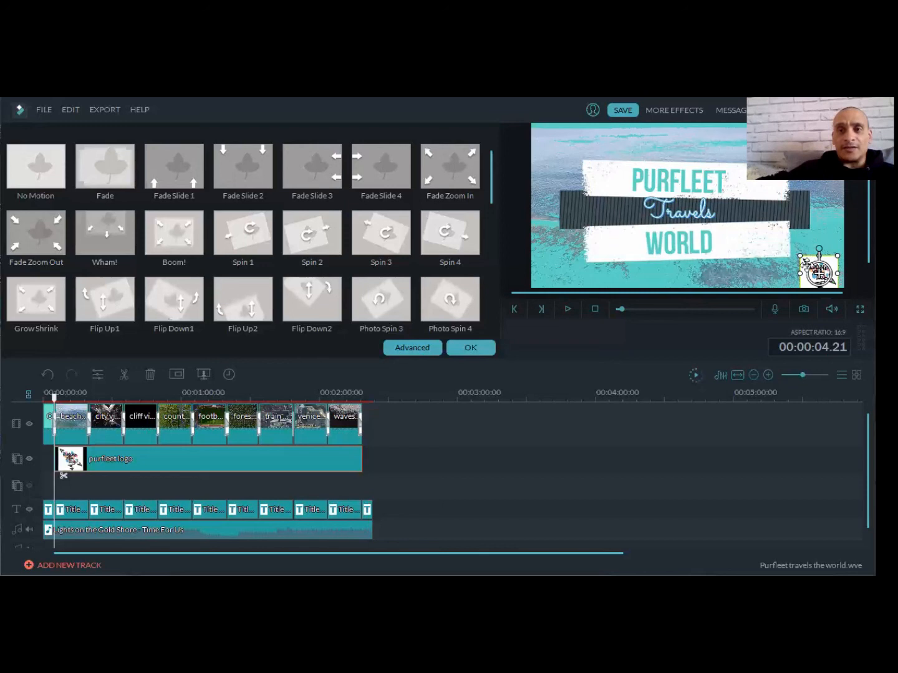
left_click(469, 345)
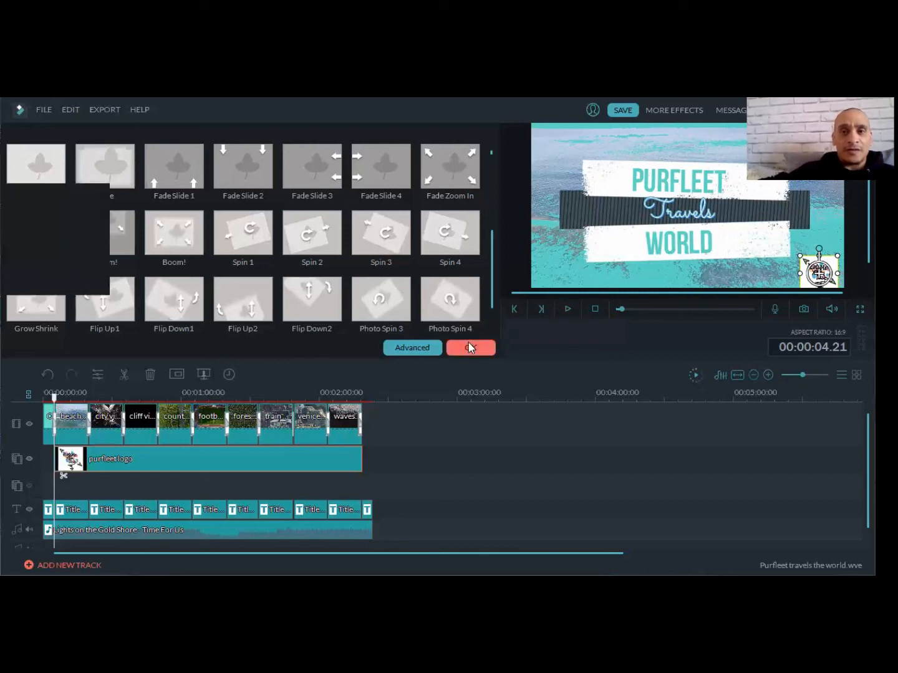
left_click(439, 458)
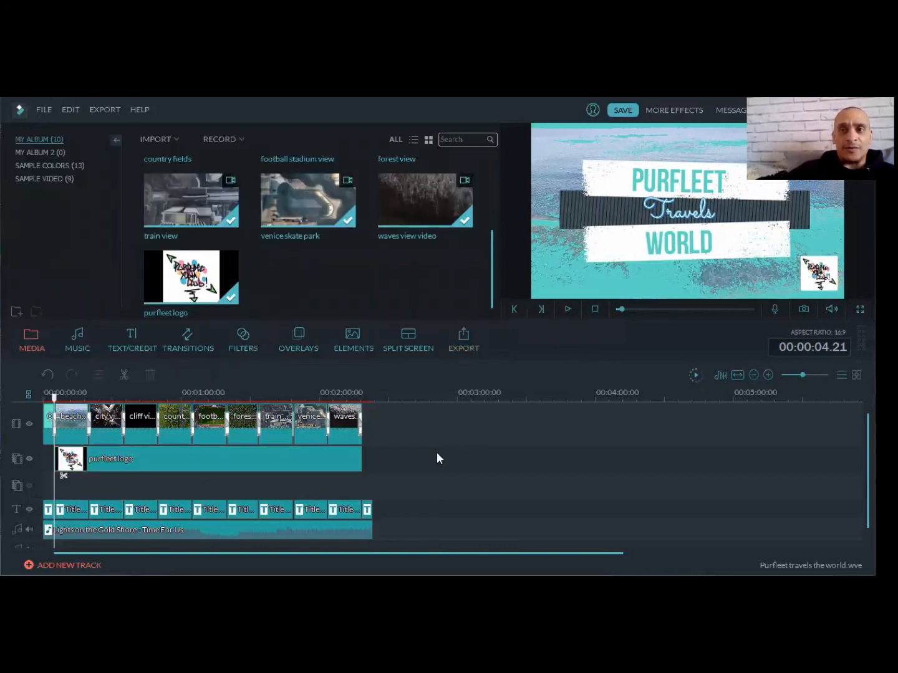